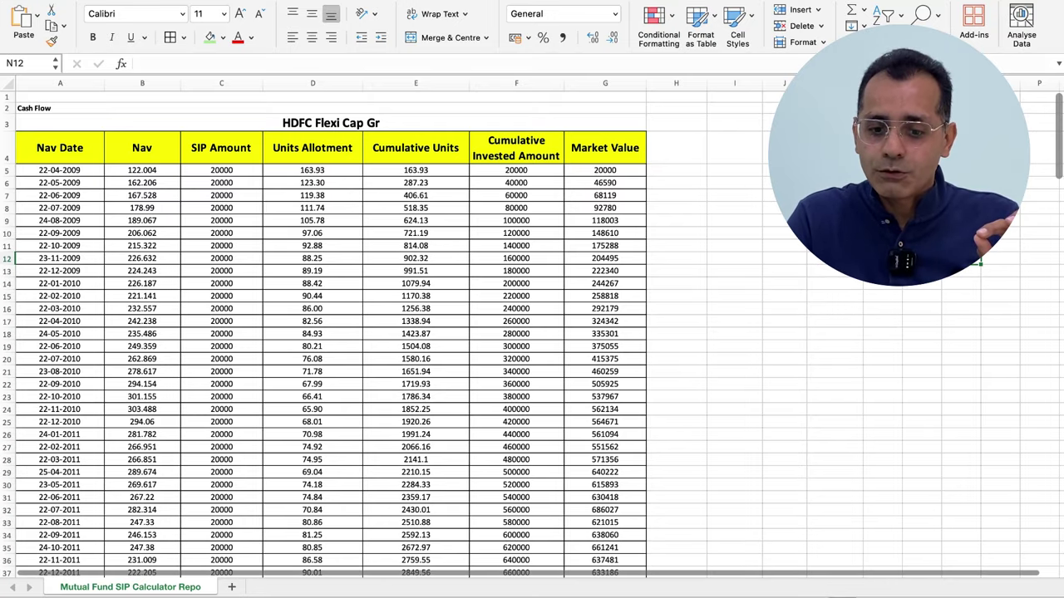
# Step: Enlarge the final market value 13791049 in G184 to font size 16
pyautogui.moveTo(1056, 162); pyautogui.dragTo(1058, 501)
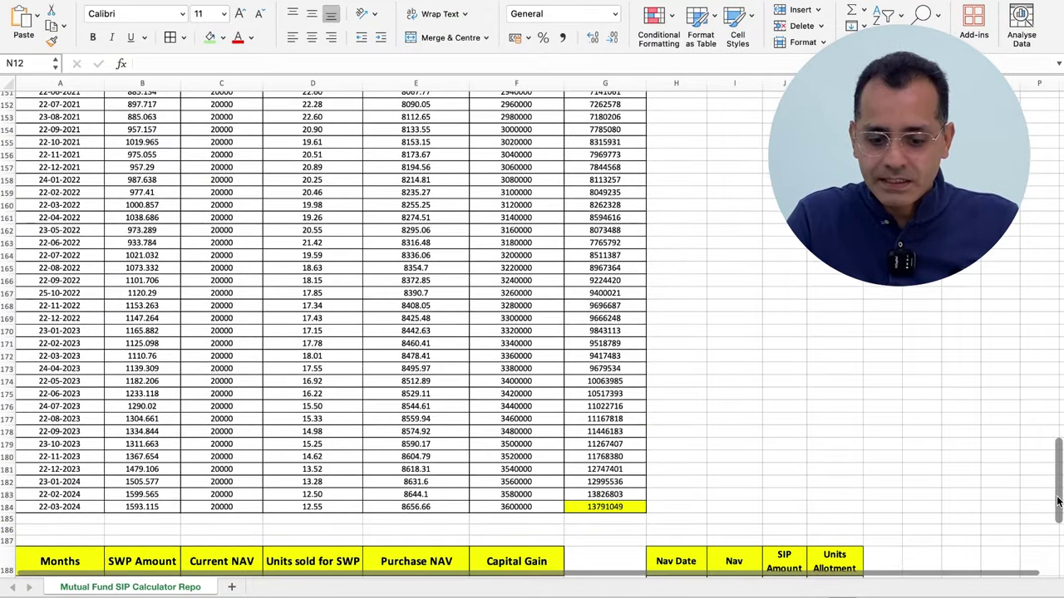
pyautogui.click(603, 506)
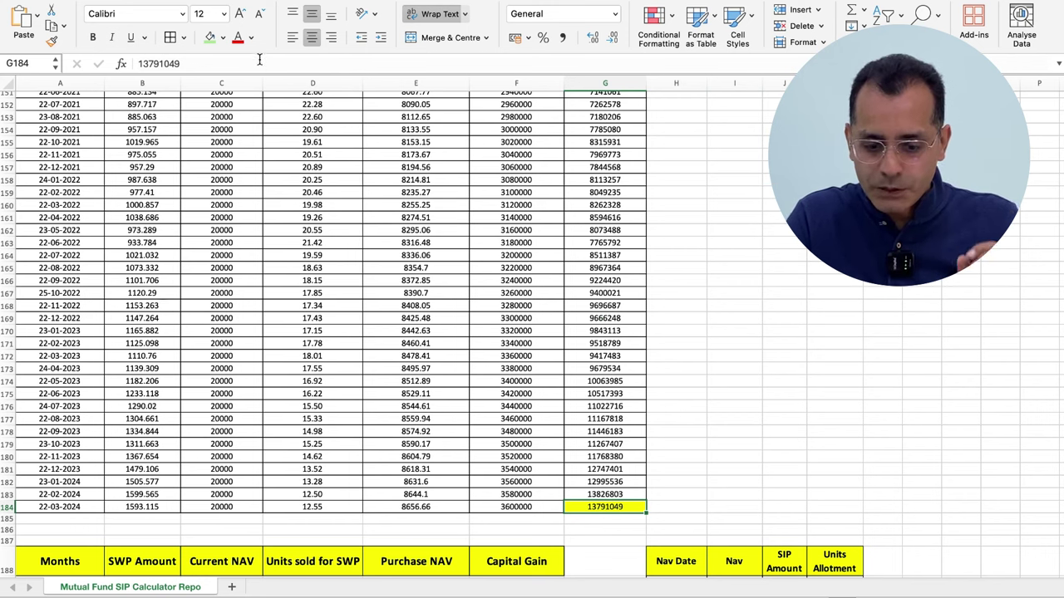
pyautogui.click(240, 14)
pyautogui.click(239, 15)
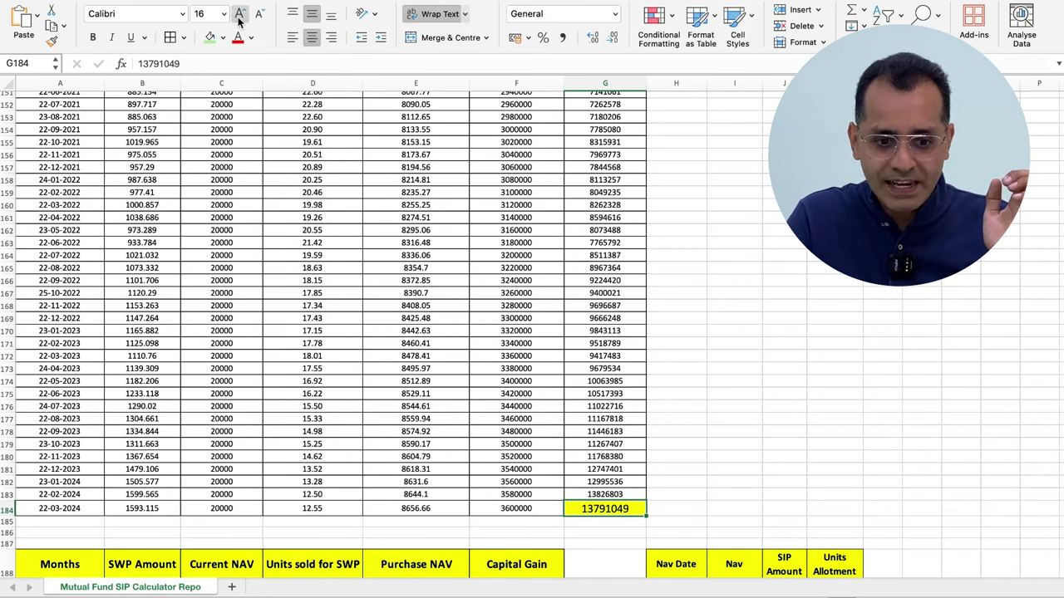
pyautogui.click(740, 338)
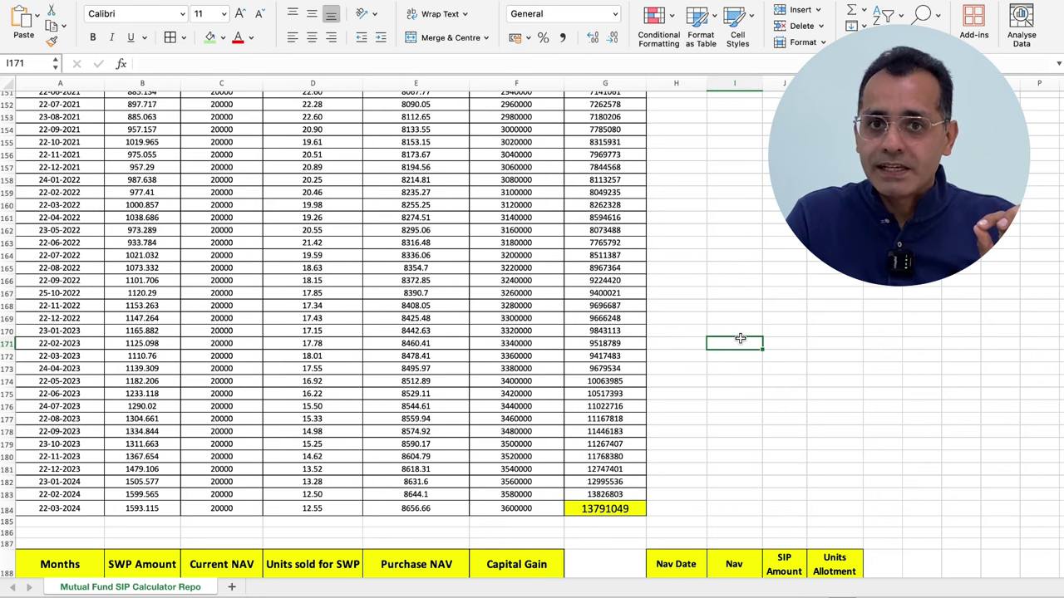
# Step: Move to the total invested amount of 3600000
pyautogui.press('Down')
pyautogui.press('Down')
pyautogui.press('Left')
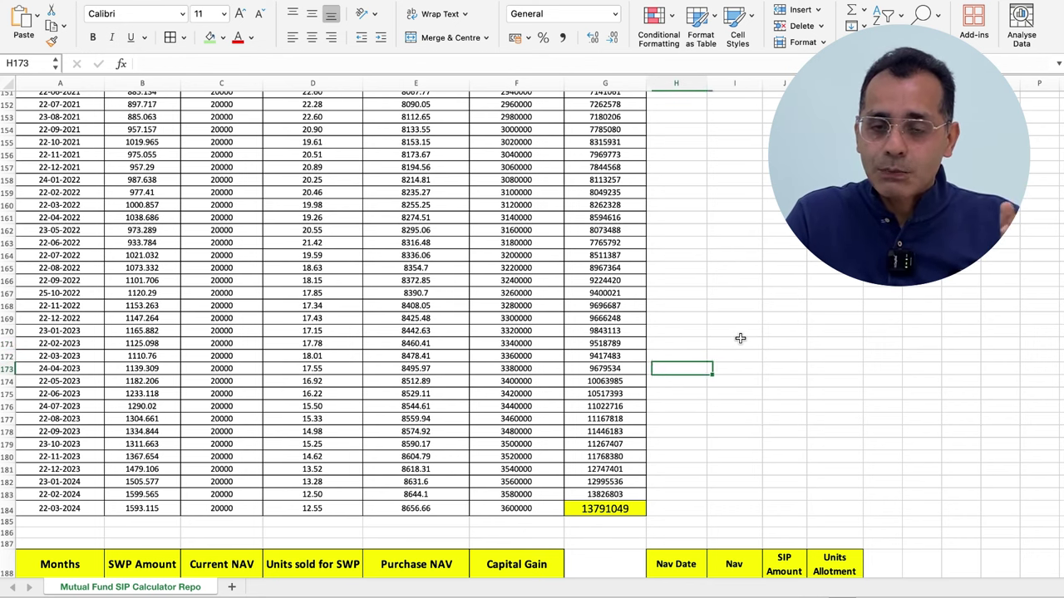
pyautogui.press('Left')
pyautogui.press('Left')
pyautogui.press('Down')
pyautogui.press('Down')
pyautogui.press('Down')
pyautogui.press('Down')
pyautogui.press('Down')
pyautogui.press('Down')
pyautogui.press('Down')
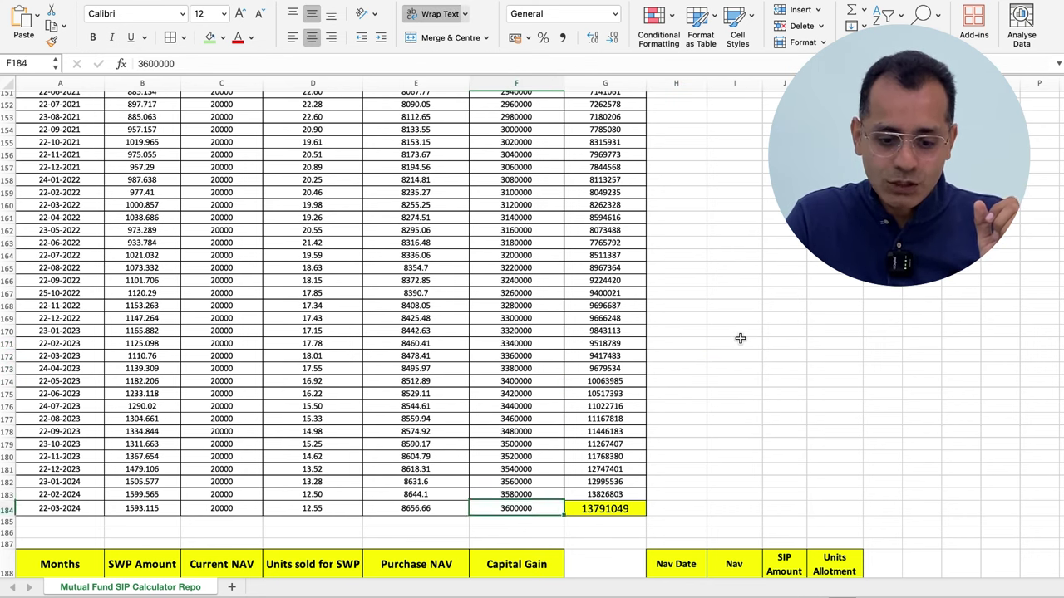
pyautogui.press('Down')
pyautogui.press('Down')
pyautogui.press('Down')
pyautogui.press('Down')
pyautogui.press('Down')
pyautogui.press('Down')
pyautogui.press('Down')
pyautogui.press('Down')
pyautogui.press('Down')
pyautogui.press('Down')
pyautogui.press('Down')
pyautogui.press('Down')
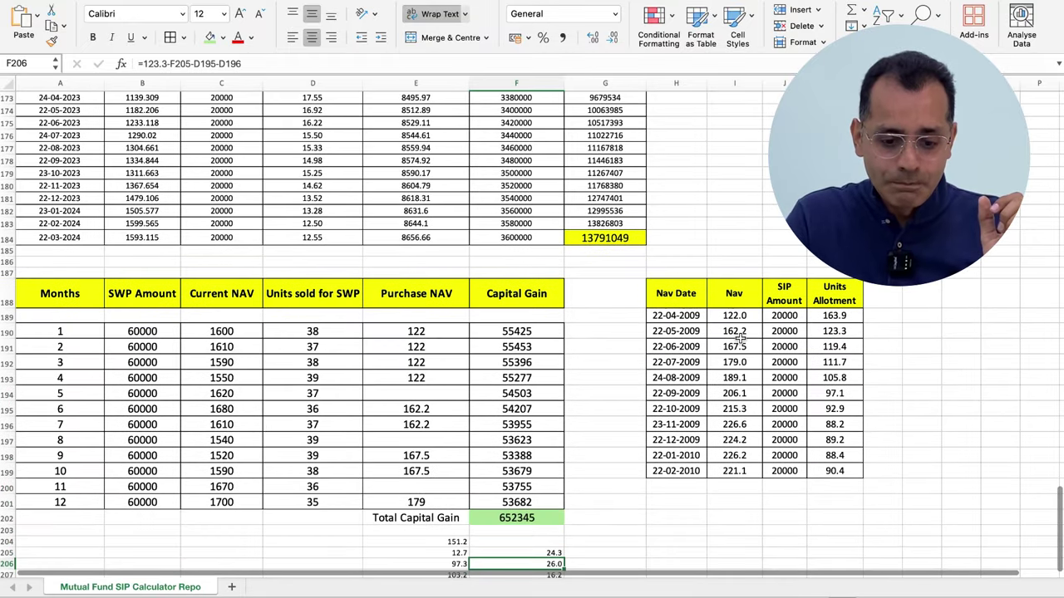
pyautogui.click(157, 332)
pyautogui.press('Down')
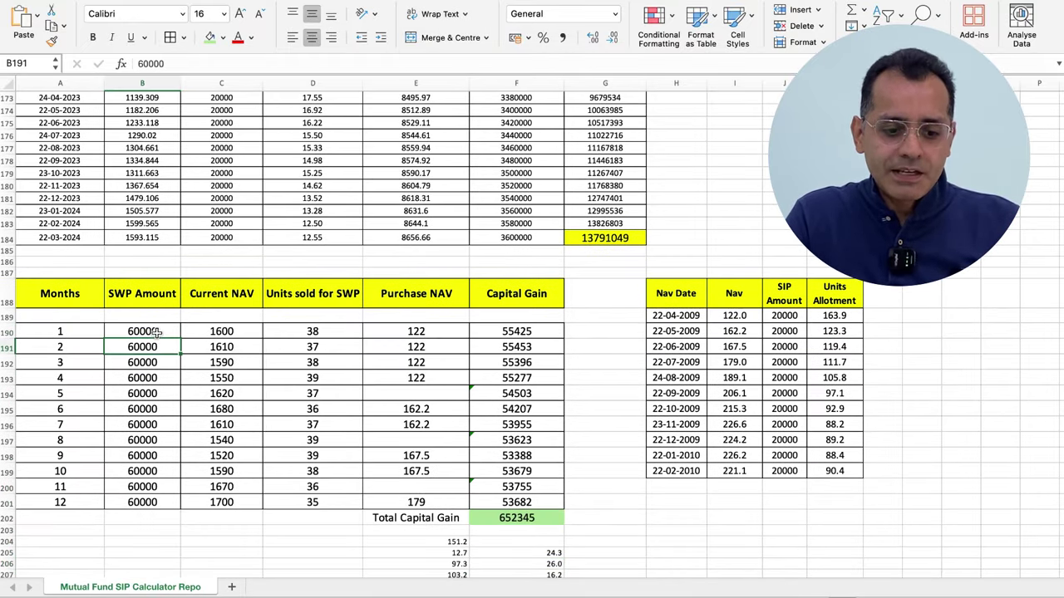
pyautogui.press('Down')
pyautogui.press('Down')
pyautogui.press('Down')
pyautogui.press('Down')
pyautogui.press('Down')
pyautogui.press('Down')
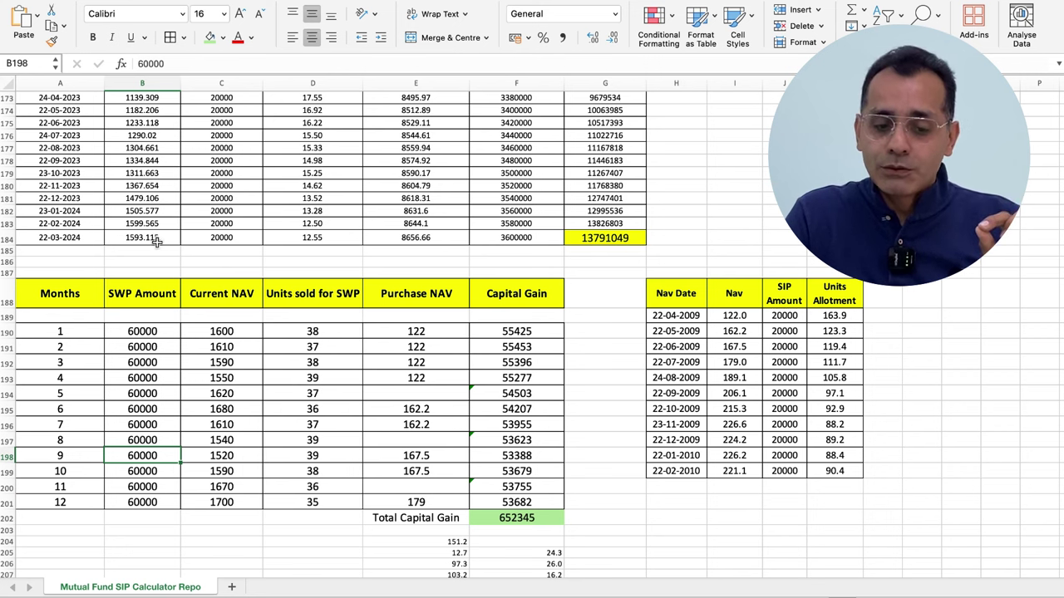
pyautogui.click(127, 238)
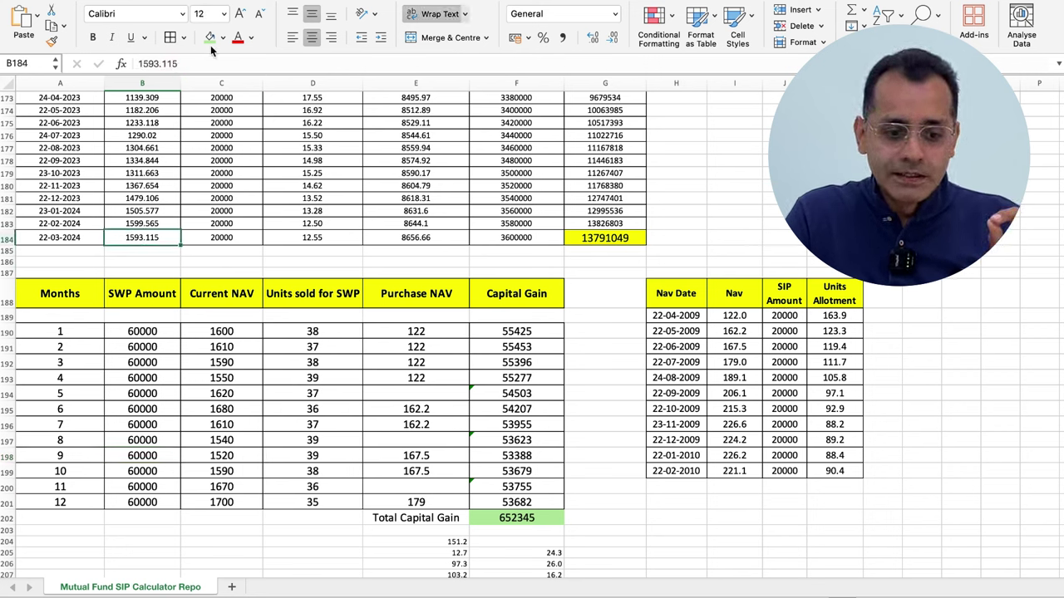
pyautogui.click(245, 330)
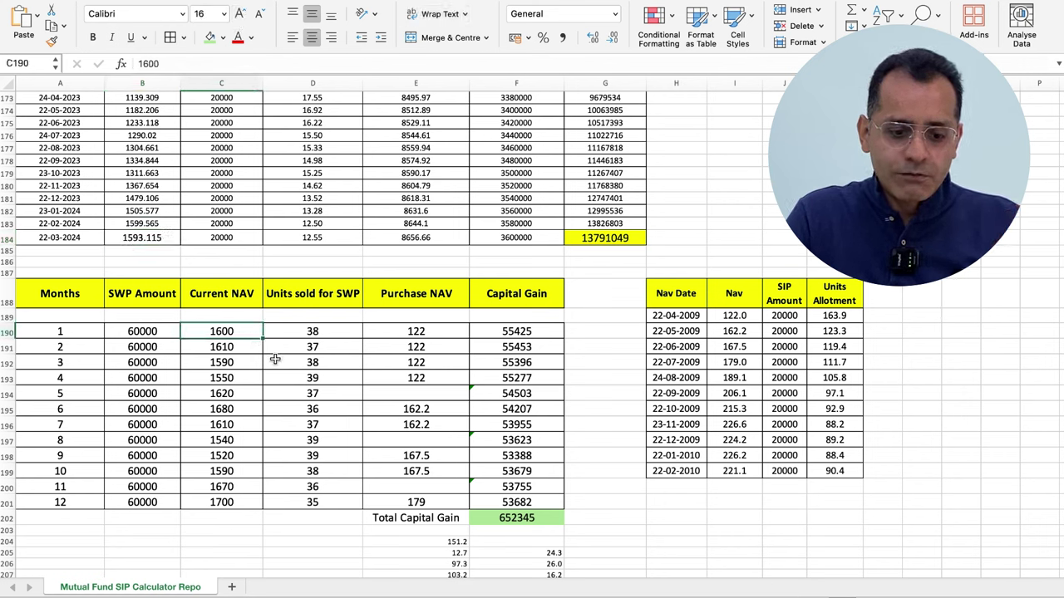
pyautogui.press('Down')
pyautogui.press('Down')
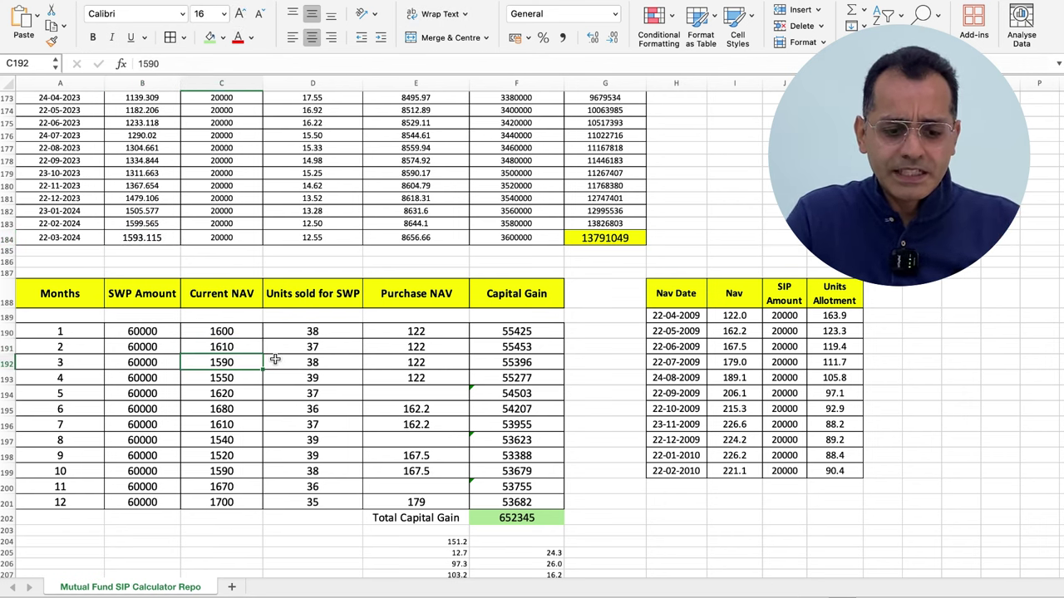
pyautogui.press('Down')
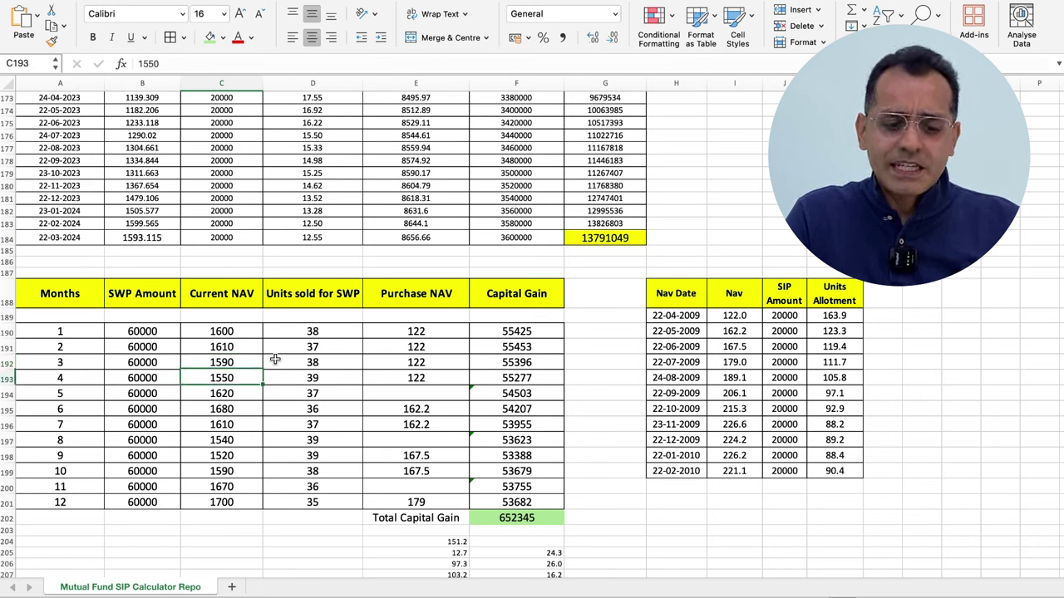
pyautogui.press('Down')
pyautogui.press('Down')
pyautogui.press('Down')
pyautogui.press('Down')
pyautogui.press('Down')
pyautogui.press('Down')
pyautogui.press('Down')
pyautogui.press('Up')
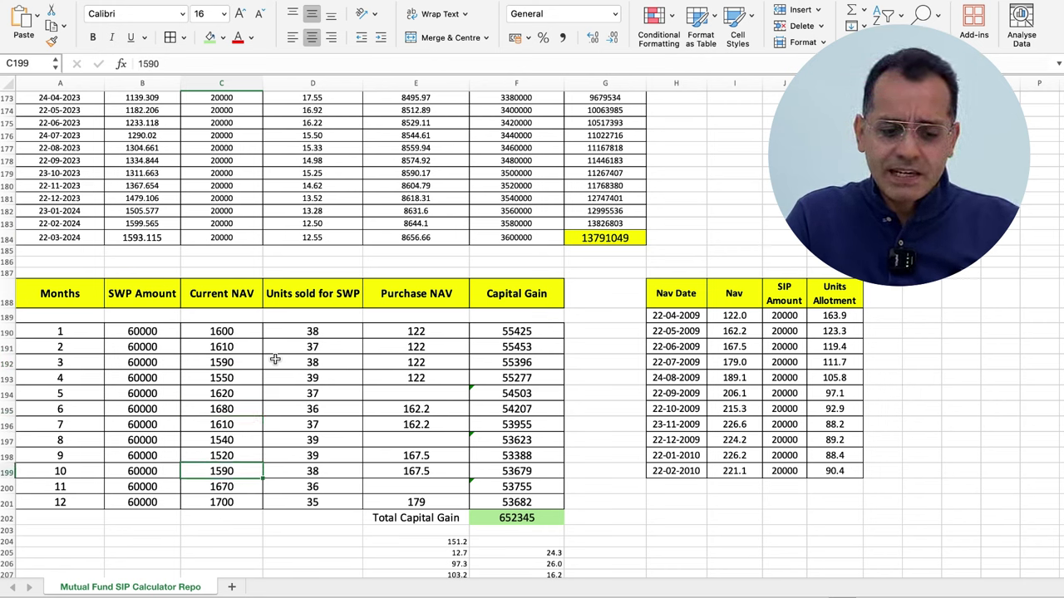
pyautogui.press('Down')
pyautogui.press('Down')
pyautogui.press('Down')
pyautogui.press('Up')
pyautogui.hotkey('shift', 'Up')
pyautogui.hotkey('shift', 'Up')
pyautogui.hotkey('shift', 'Up')
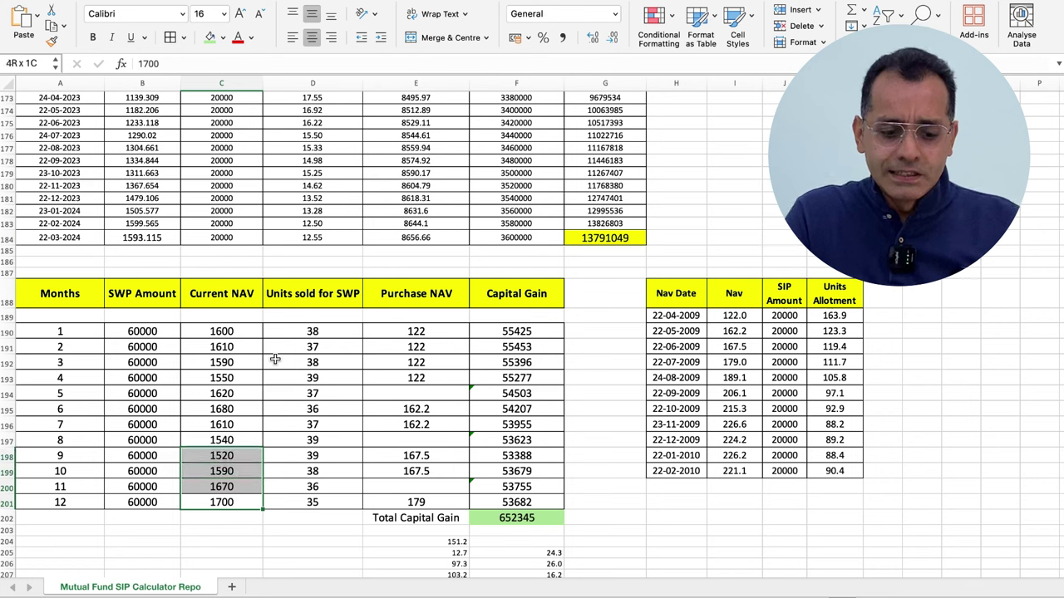
pyautogui.hotkey('shift', 'Up')
pyautogui.hotkey('shift', 'Up')
pyautogui.hotkey('shift', 'Up')
pyautogui.hotkey('shift', 'Up')
pyautogui.hotkey('shift', 'Up')
pyautogui.hotkey('shift', 'Up')
pyautogui.hotkey('shift', 'Up')
pyautogui.hotkey('shift', 'Up')
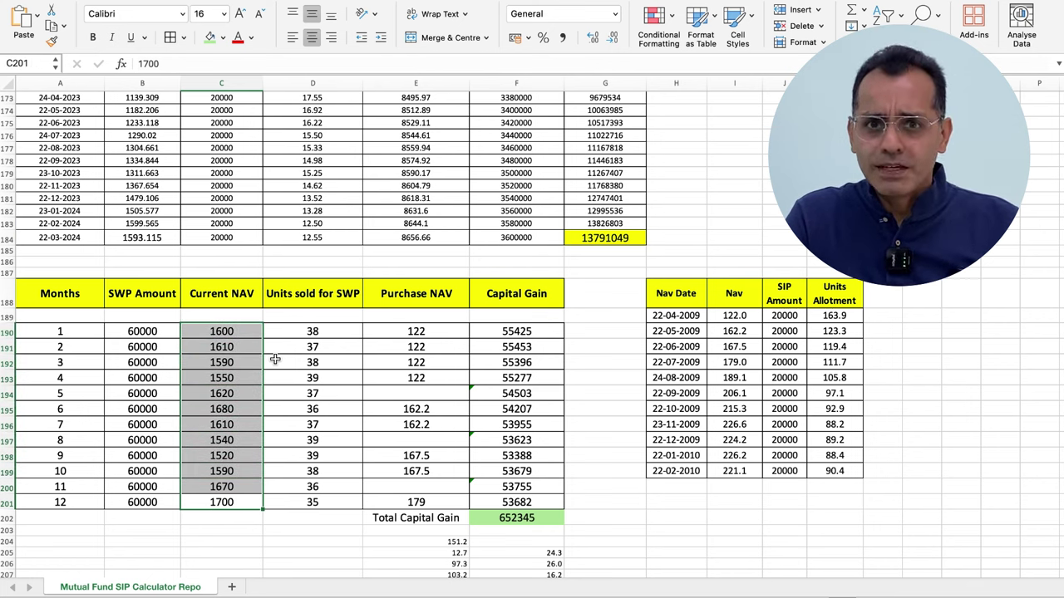
pyautogui.click(142, 331)
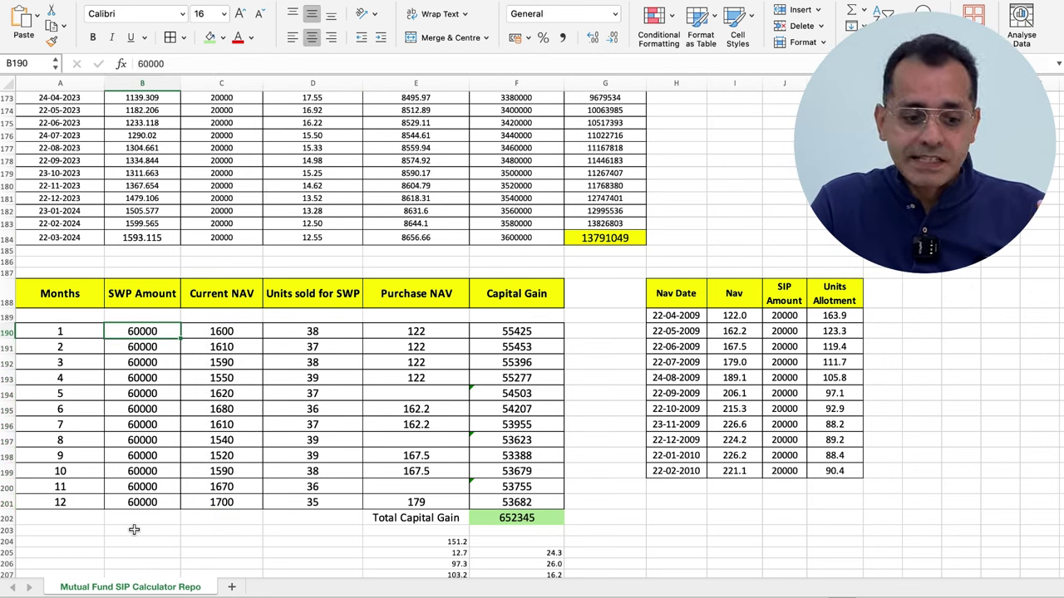
pyautogui.click(239, 332)
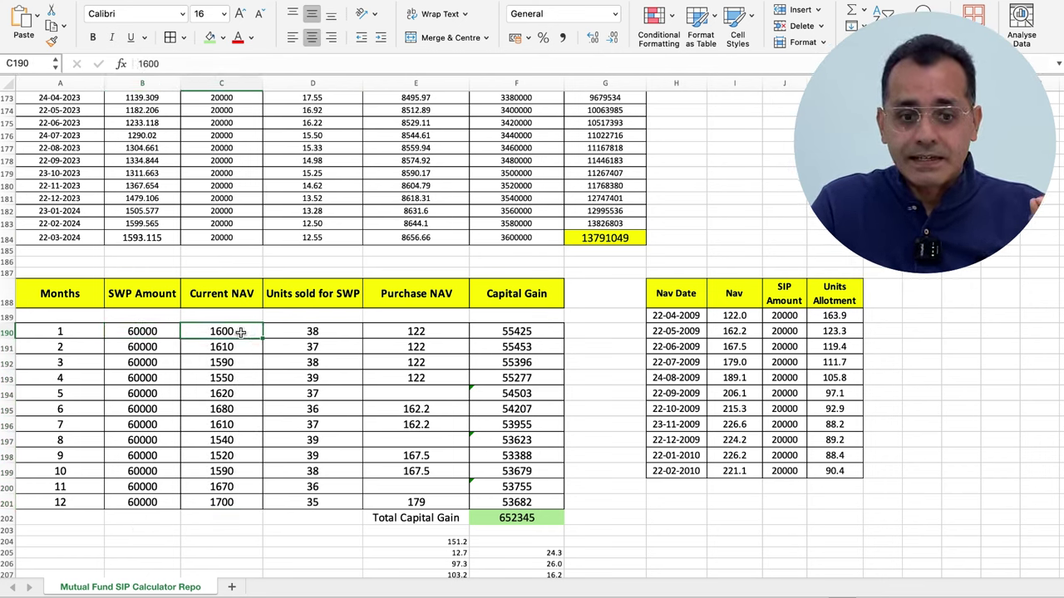
pyautogui.press('Right')
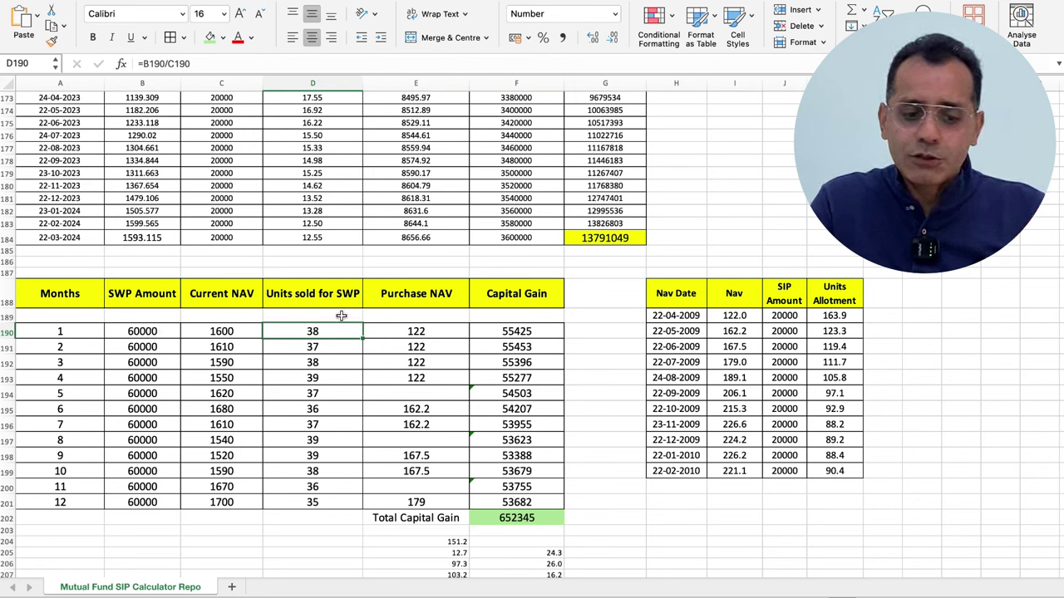
pyautogui.click(278, 62)
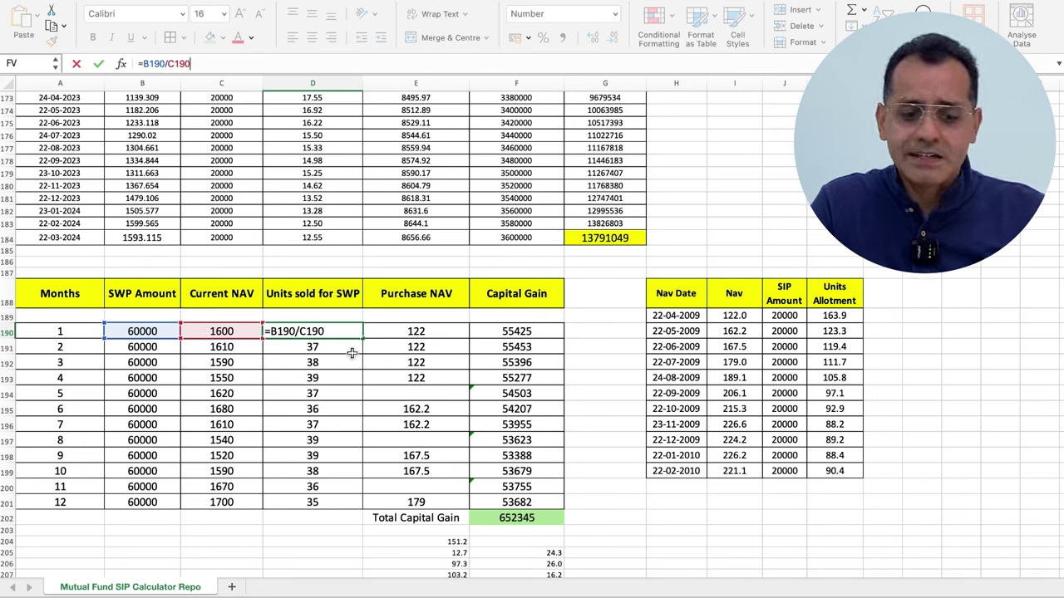
pyautogui.press('Return')
pyautogui.press('Up')
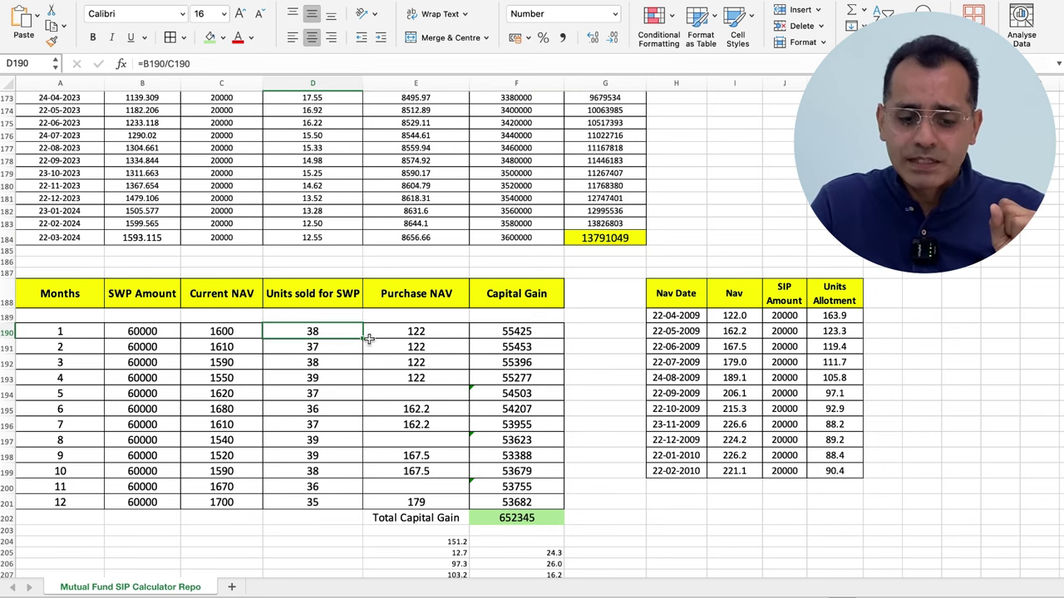
pyautogui.moveTo(362, 339); pyautogui.dragTo(367, 508)
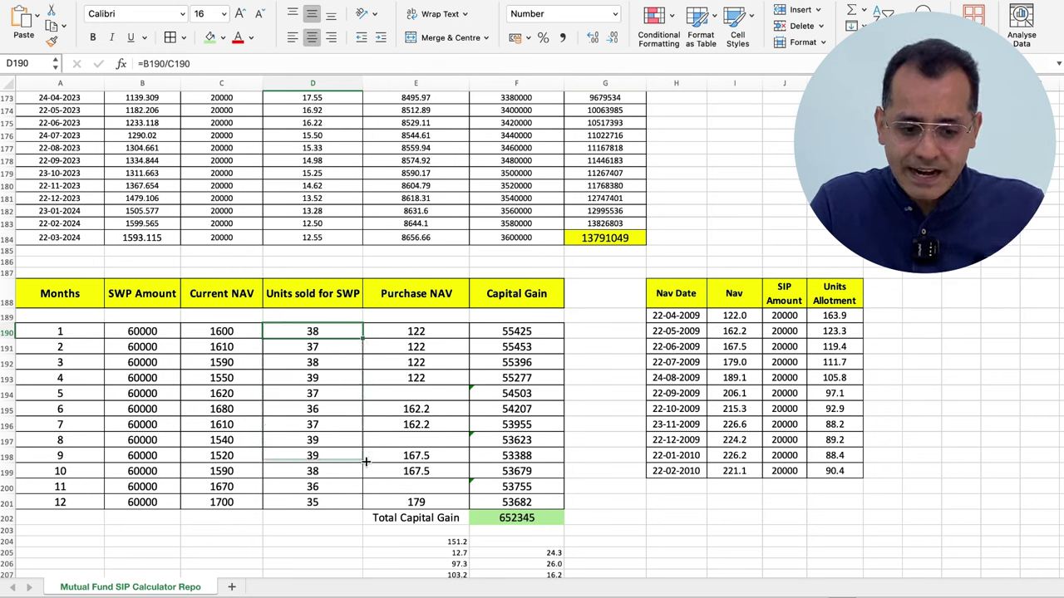
pyautogui.press('Down')
pyautogui.press('Down')
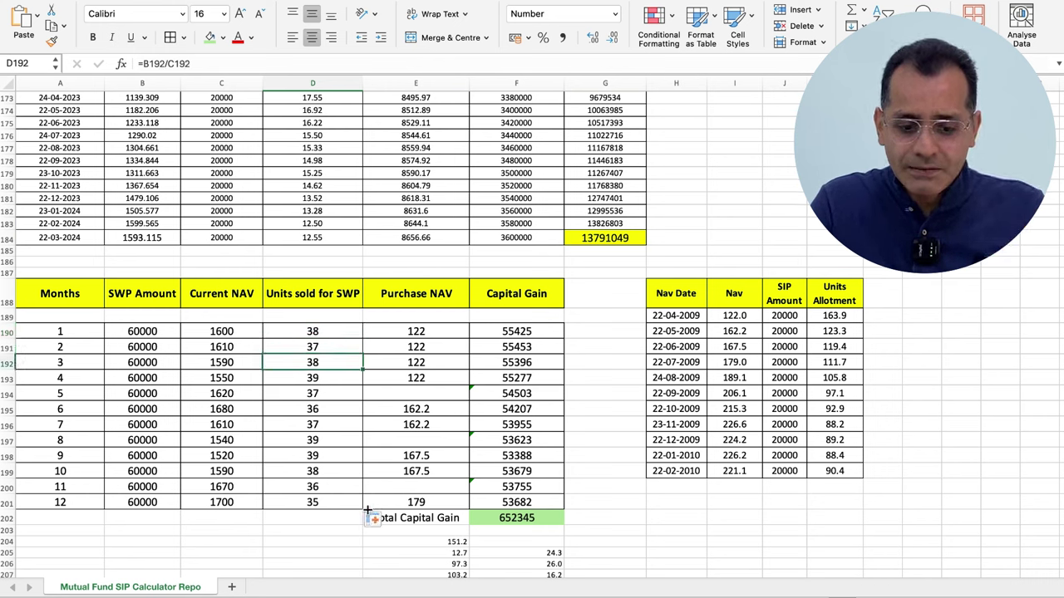
pyautogui.press('Down')
pyautogui.press('Down')
pyautogui.press('Up')
pyautogui.press('Up')
pyautogui.press('Up')
pyautogui.press('Up')
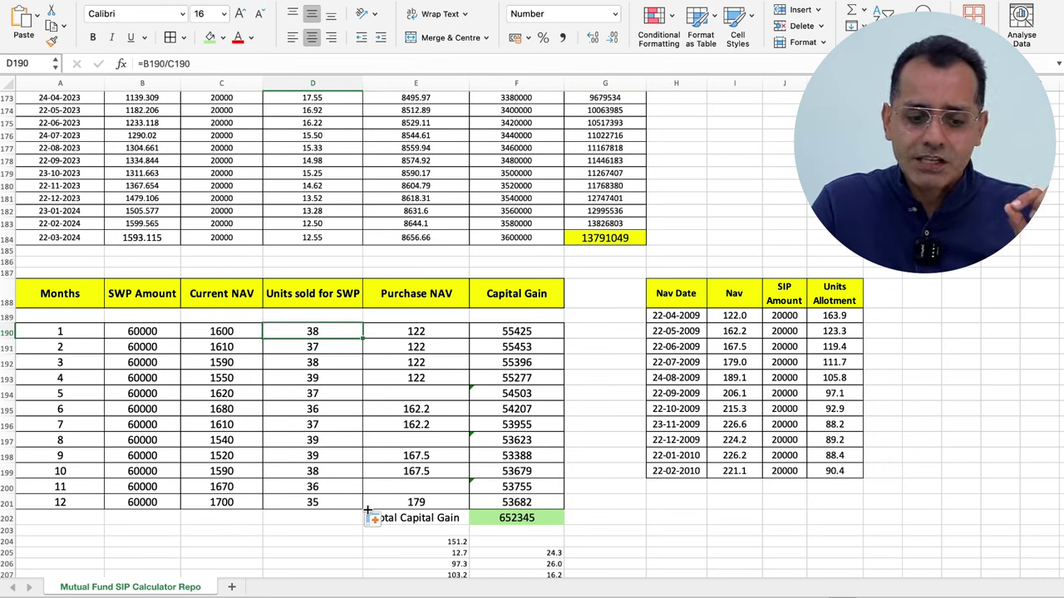
pyautogui.press('Left')
pyautogui.press('Right')
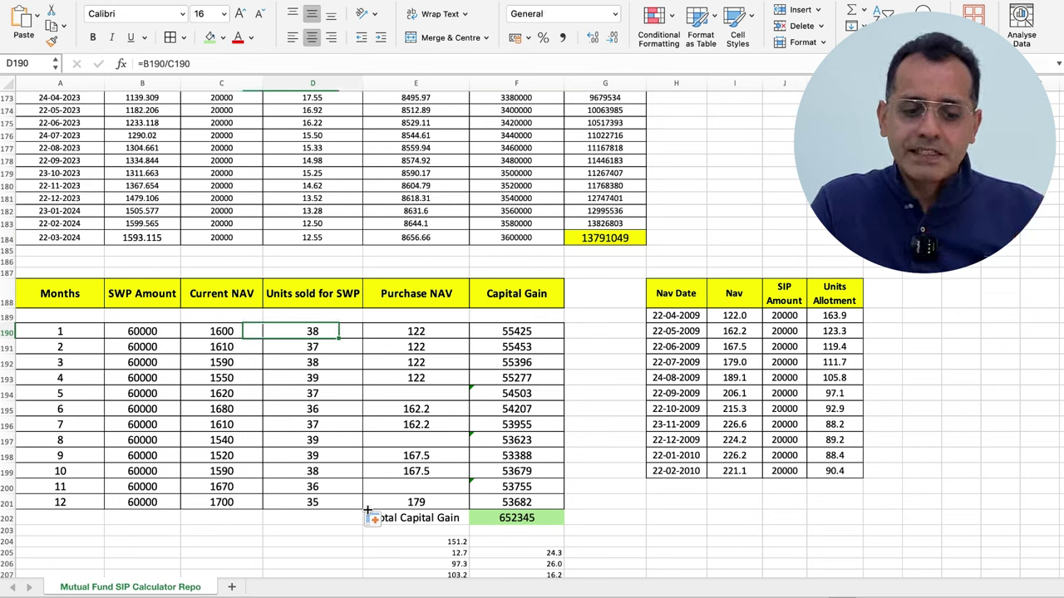
pyautogui.press('Down')
pyautogui.press('Left')
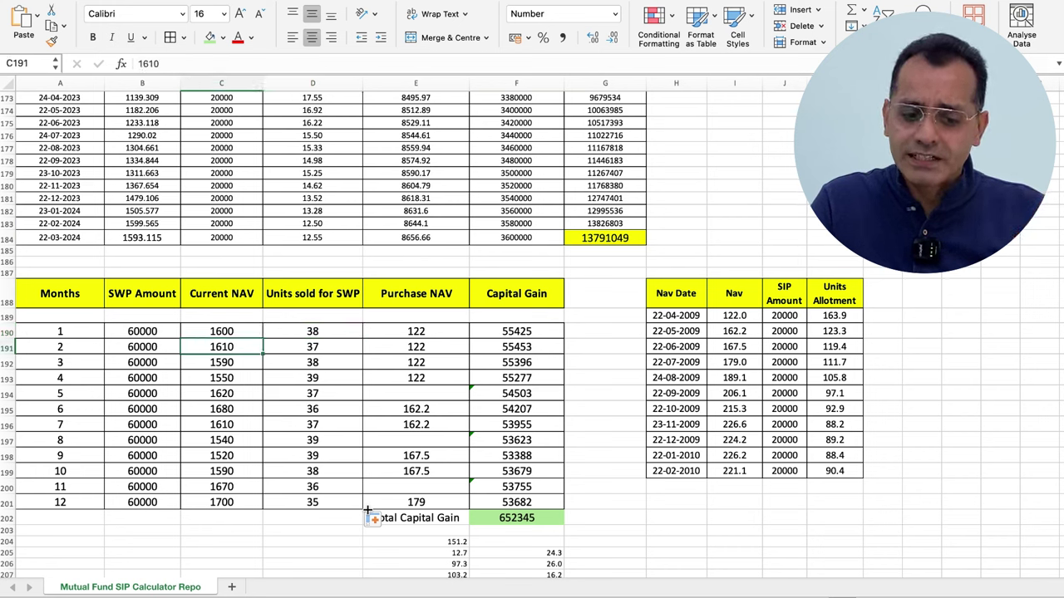
pyautogui.press('Right')
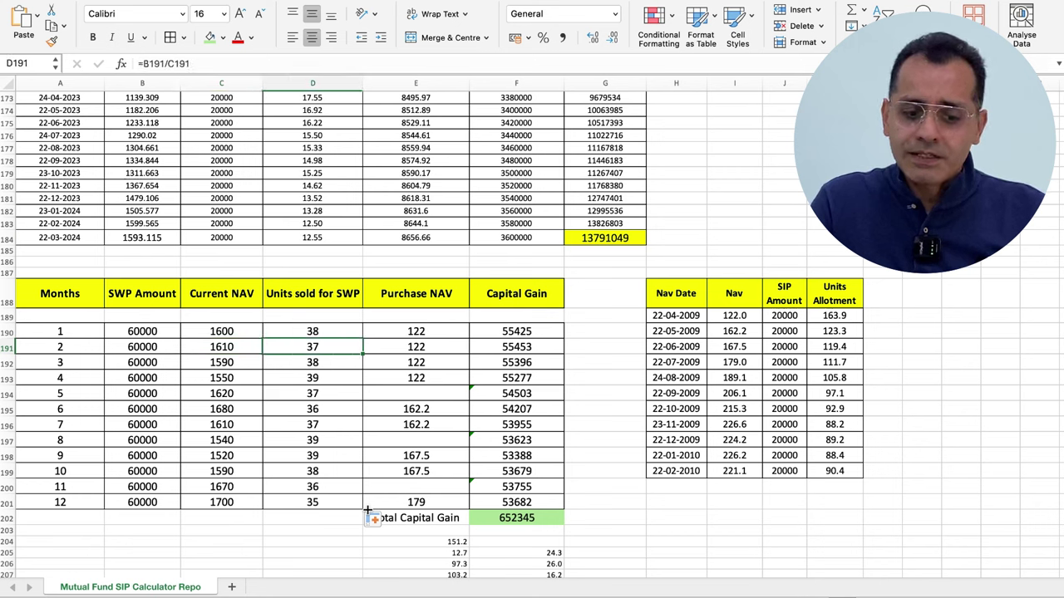
pyautogui.press('Left')
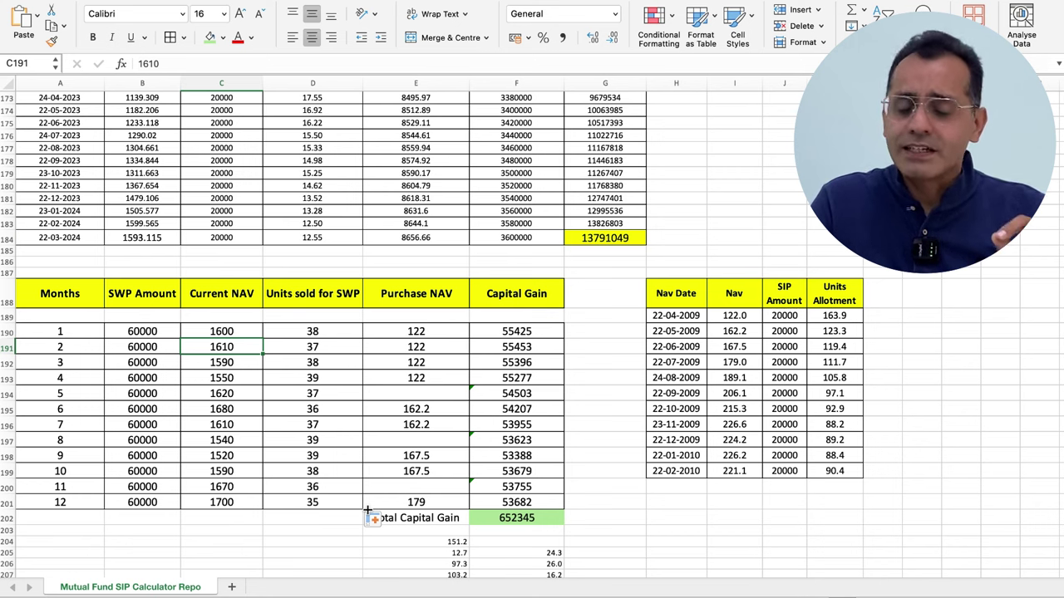
pyautogui.press('Right')
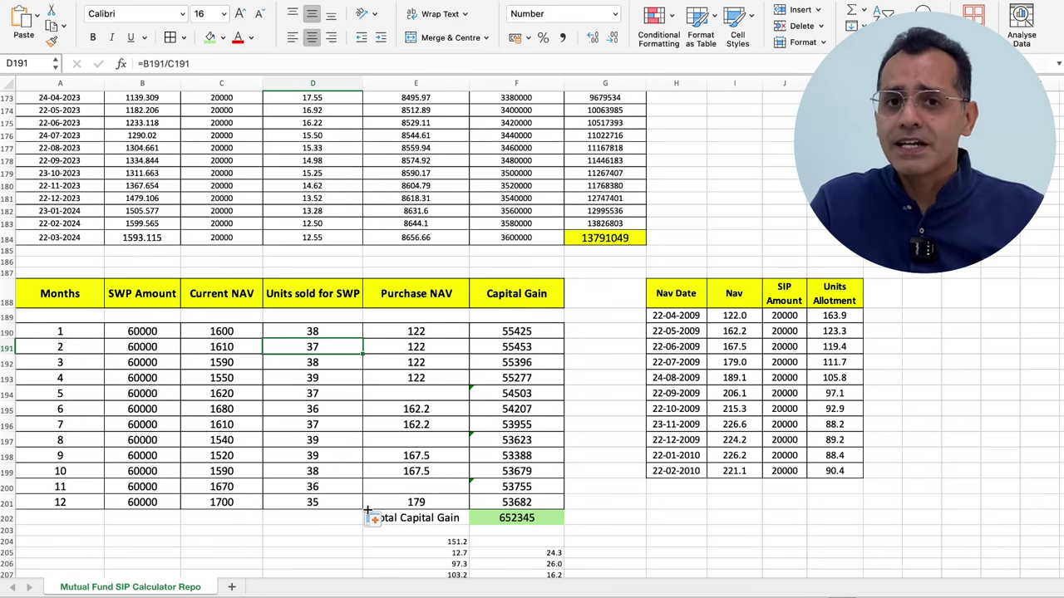
pyautogui.press('Left')
pyautogui.press('Down')
pyautogui.press('Down')
pyautogui.press('Down')
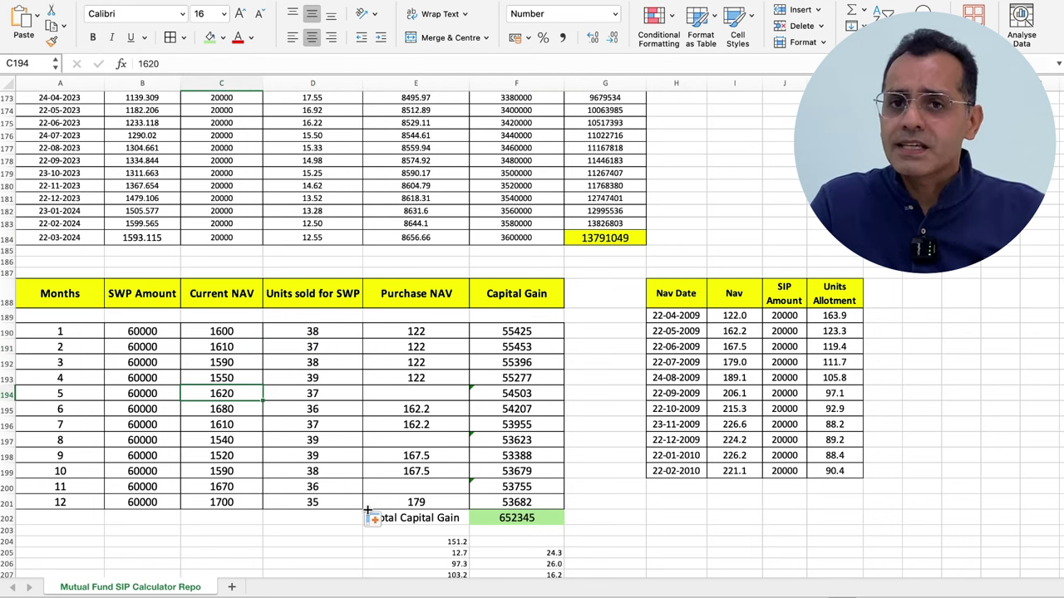
pyautogui.press('Up')
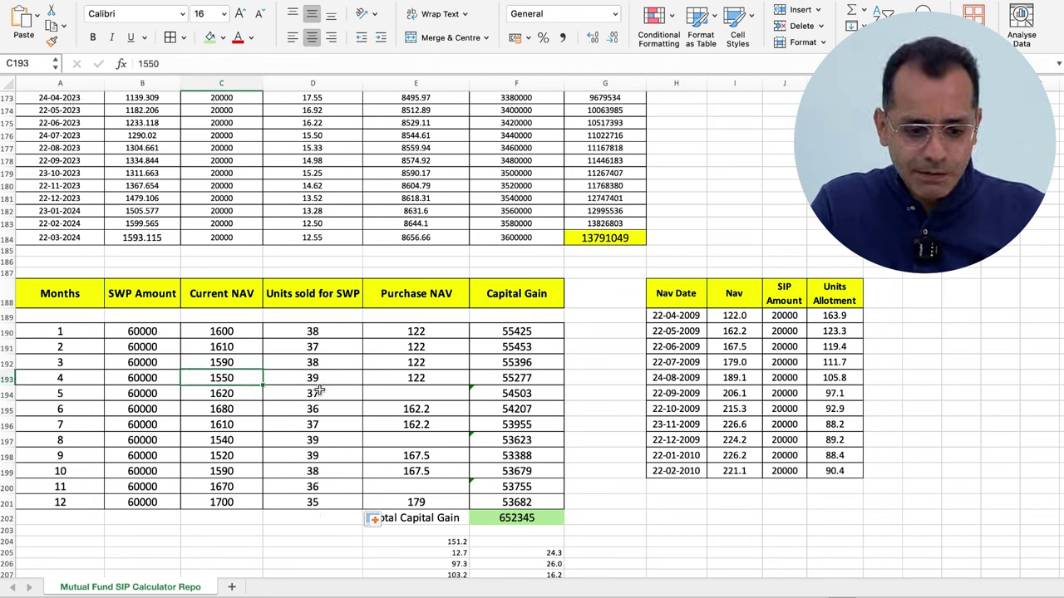
pyautogui.press('Right')
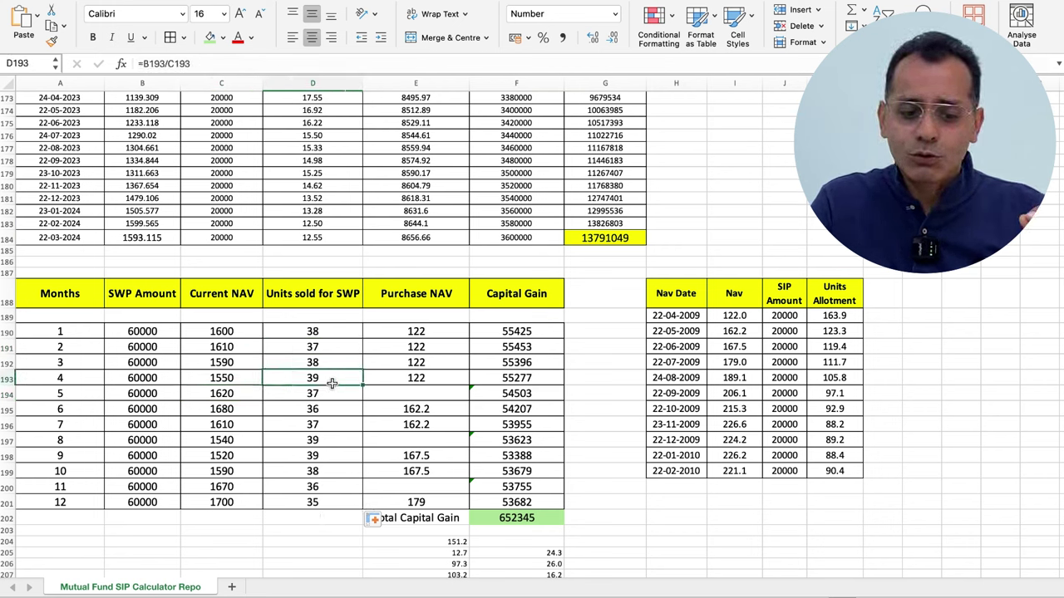
pyautogui.press('Up')
pyautogui.press('Up')
pyautogui.press('Up')
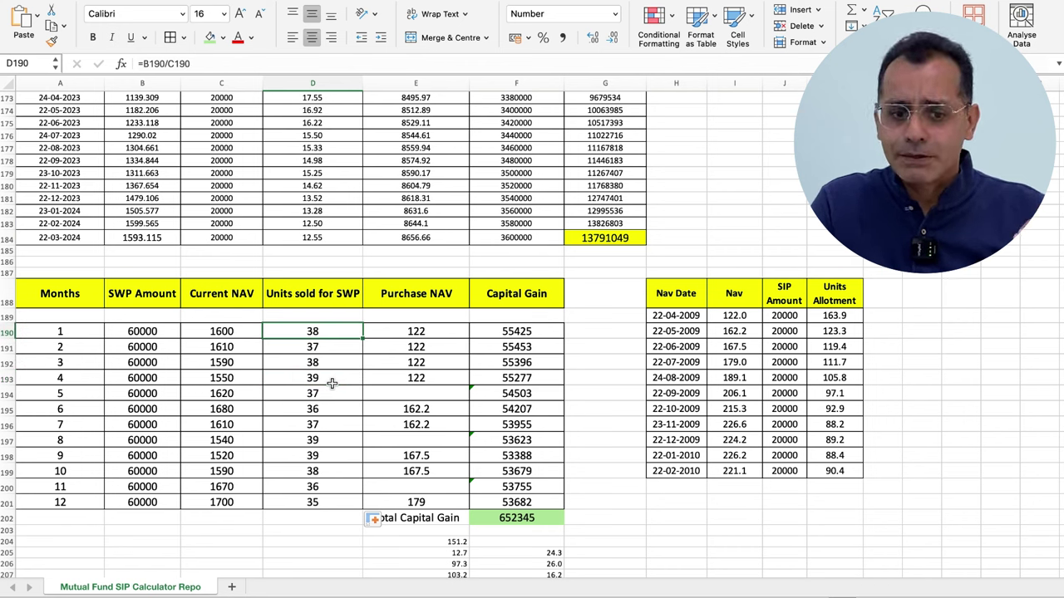
pyautogui.click(595, 40)
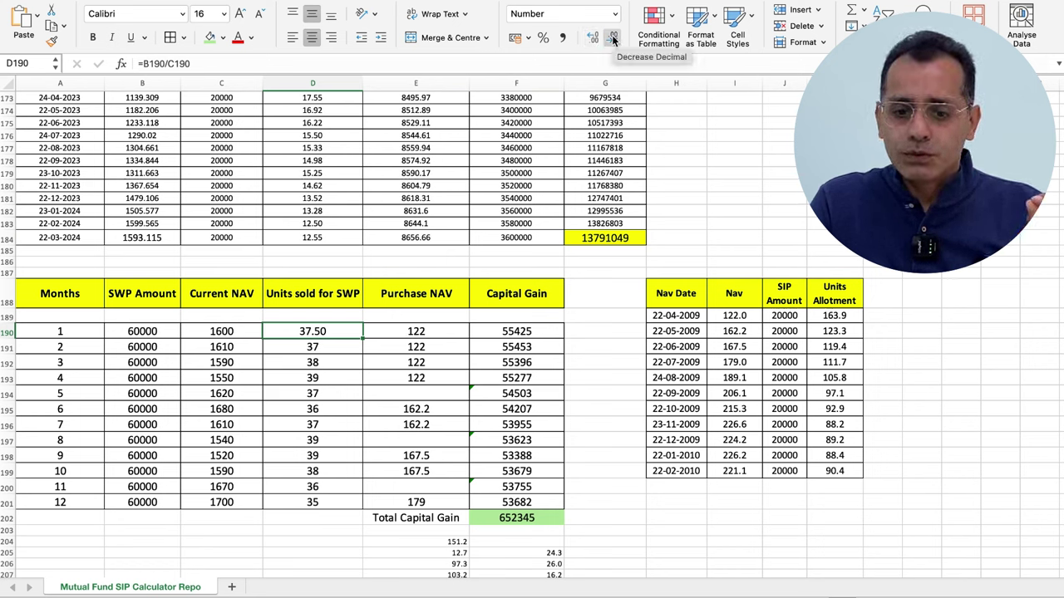
pyautogui.click(612, 39)
pyautogui.click(613, 40)
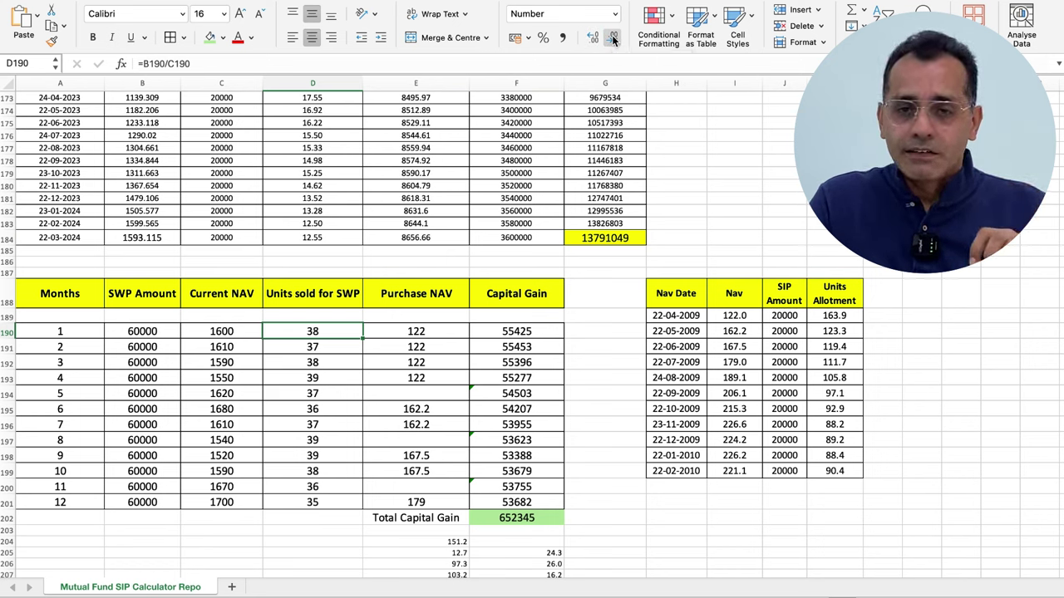
pyautogui.press('Down')
pyautogui.click(312, 331)
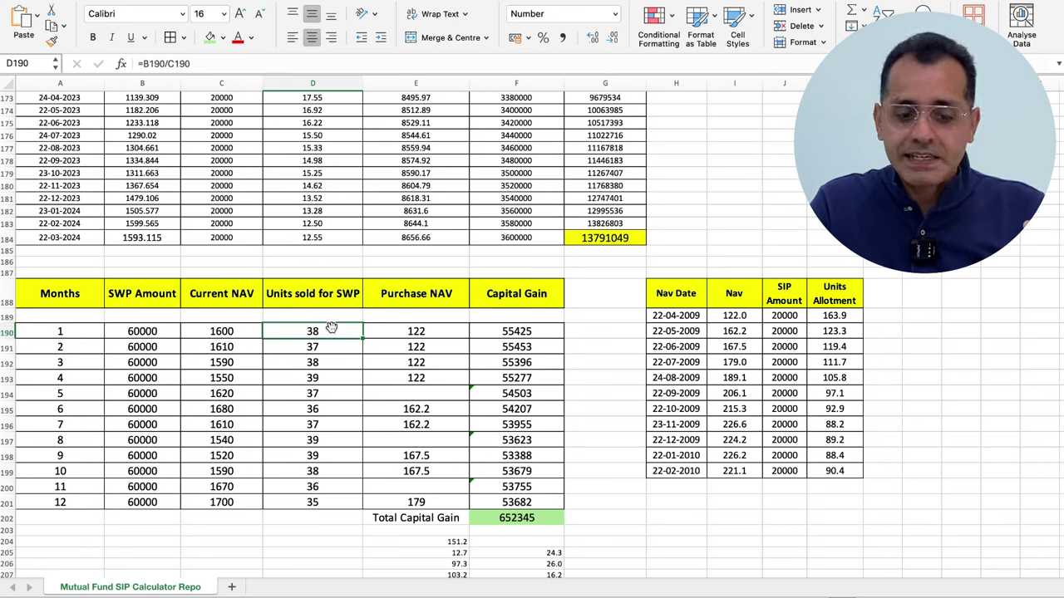
pyautogui.press('Down')
pyautogui.press('Down')
pyautogui.press('Down')
pyautogui.press('Up')
pyautogui.press('Up')
pyautogui.press('Up')
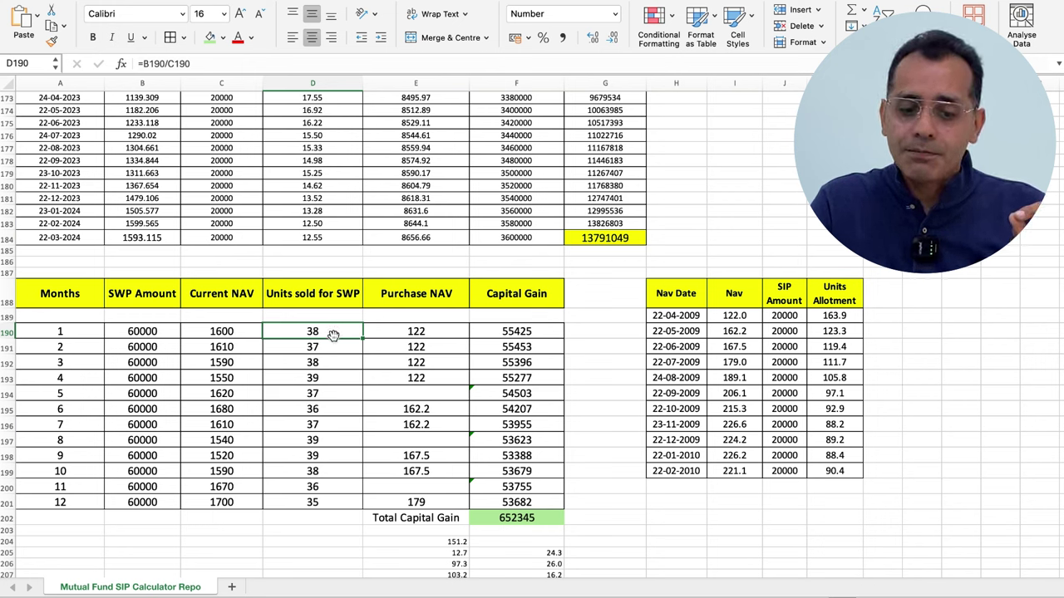
pyautogui.click(416, 293)
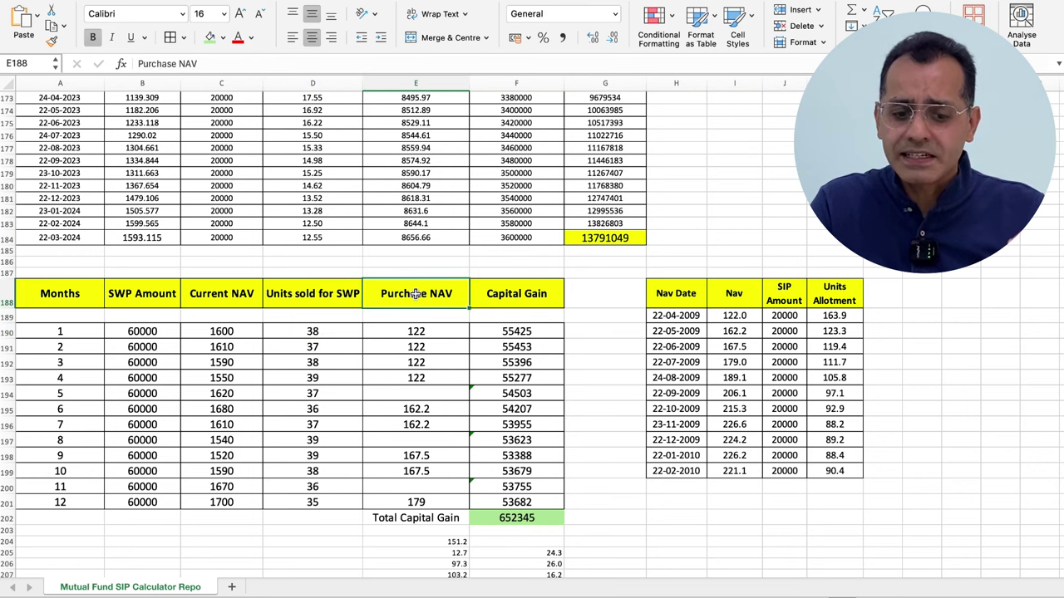
pyautogui.press('Down')
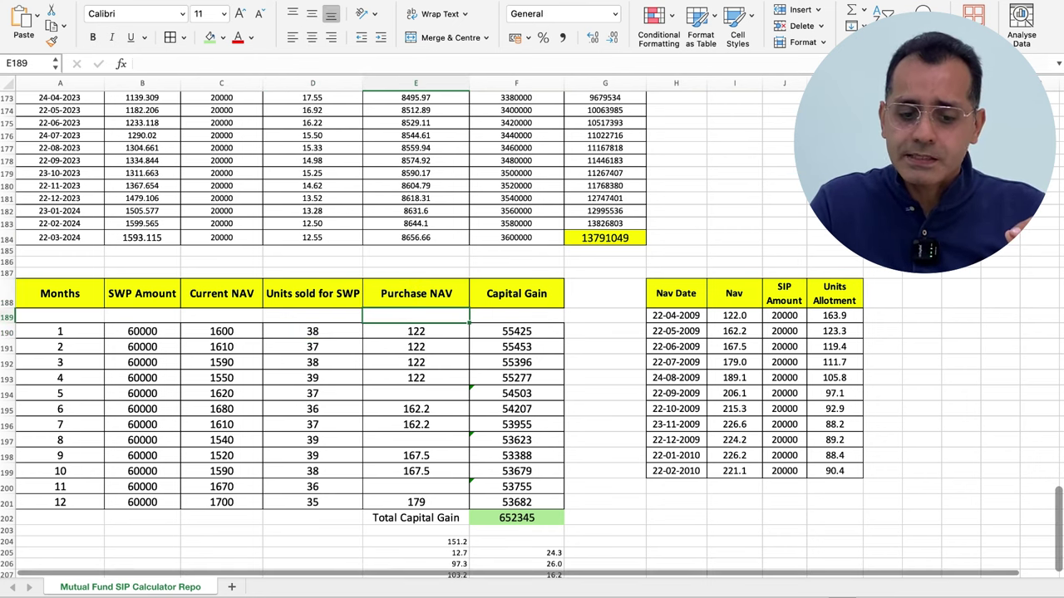
pyautogui.moveTo(1059, 507); pyautogui.dragTo(1059, 204)
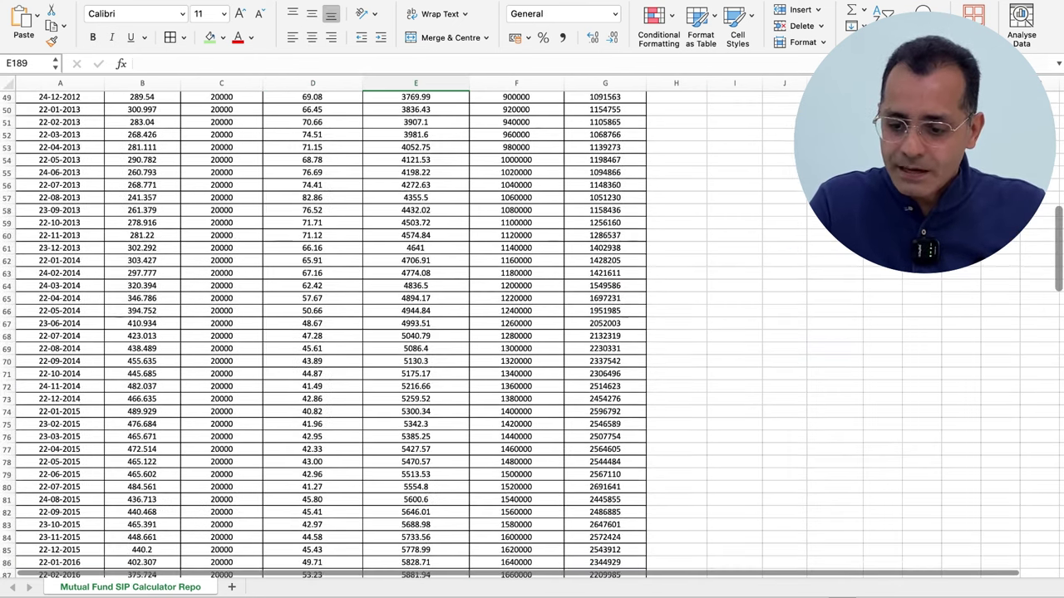
pyautogui.scroll(9, 532, 332)
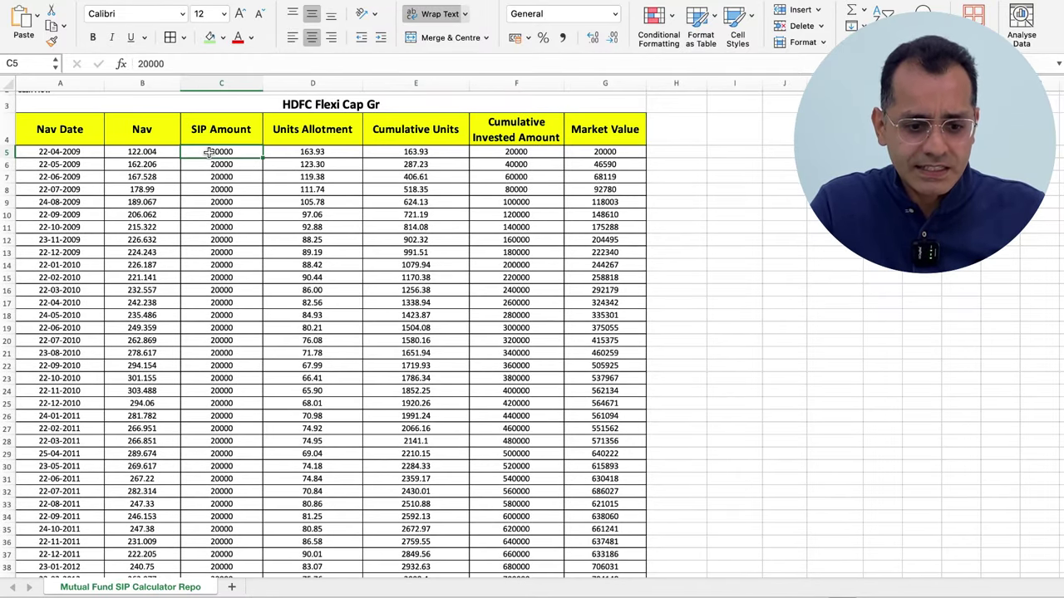
# Step: Give the first Units Allotment value 163.93 in D5 a light green fill and larger text
pyautogui.press('Right')
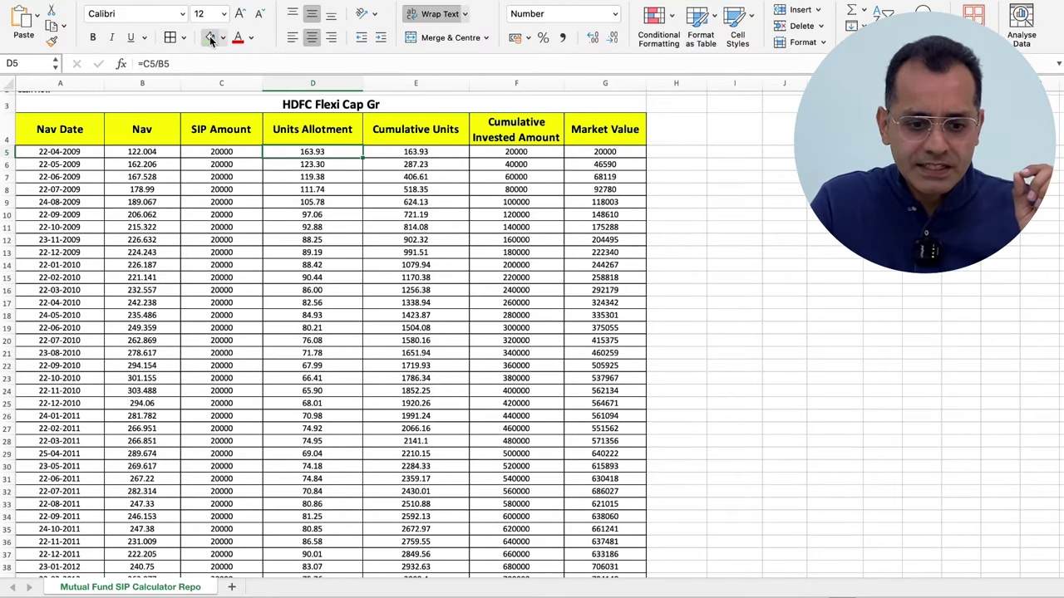
pyautogui.click(211, 40)
pyautogui.click(240, 13)
pyautogui.click(240, 13)
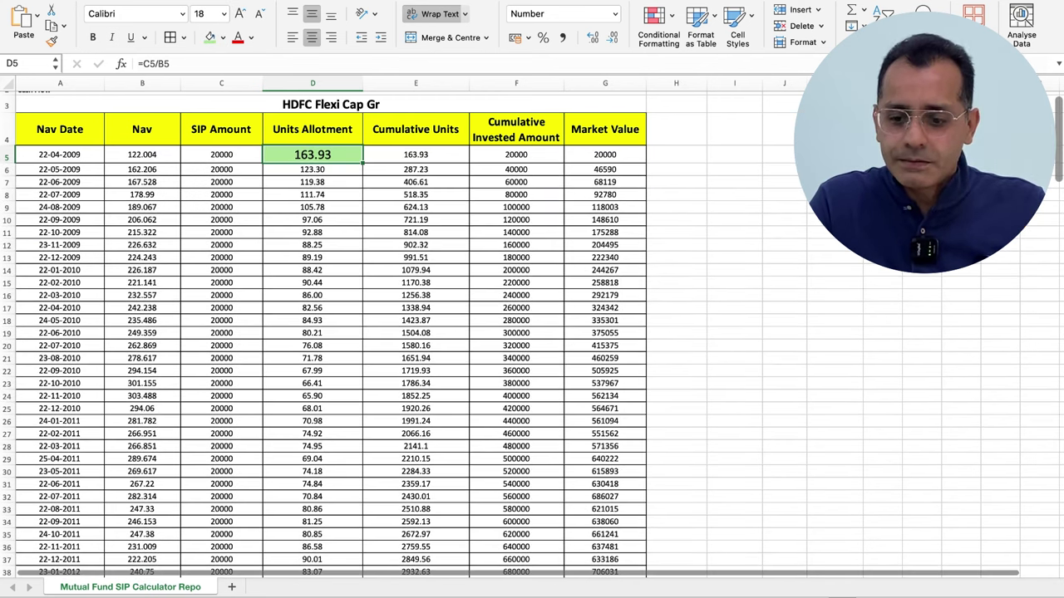
# Step: Enlarge the summary table's Units Allotment 163.9 in K189 by two font steps
pyautogui.moveTo(1058, 152); pyautogui.dragTo(1056, 544)
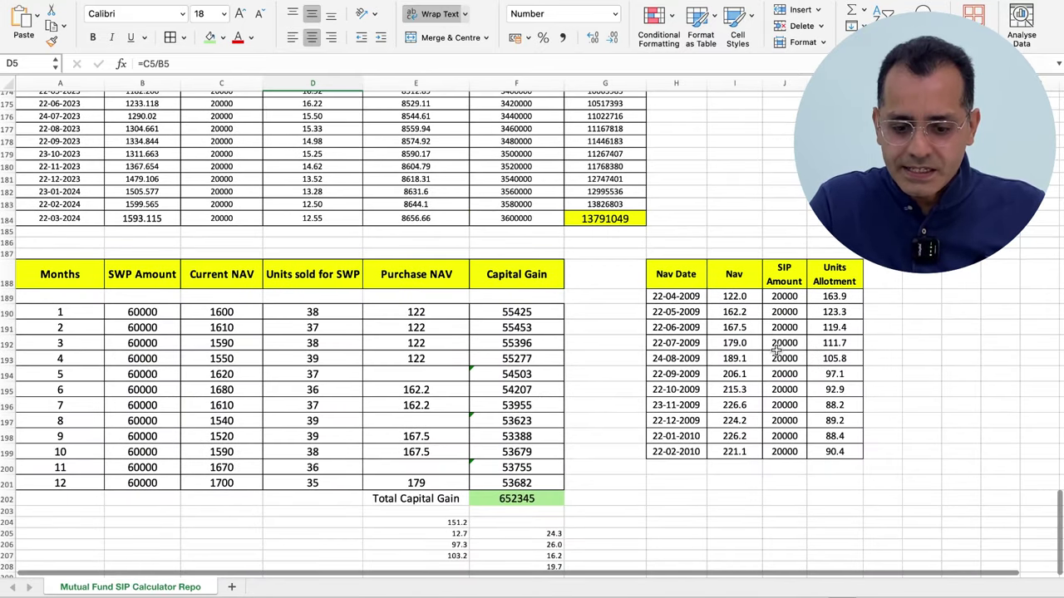
pyautogui.click(738, 295)
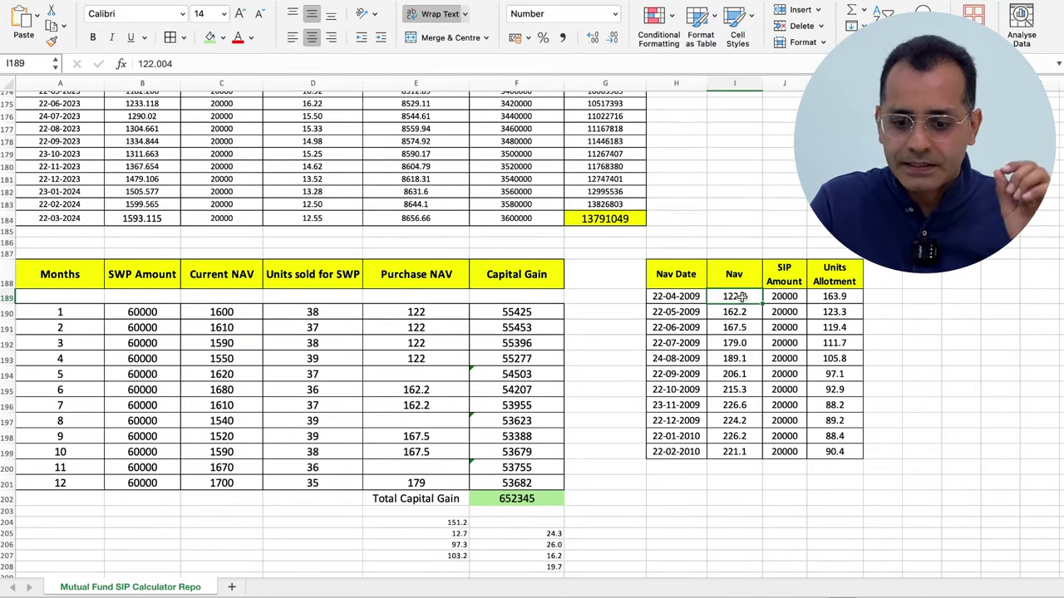
pyautogui.press('Right')
pyautogui.press('Left')
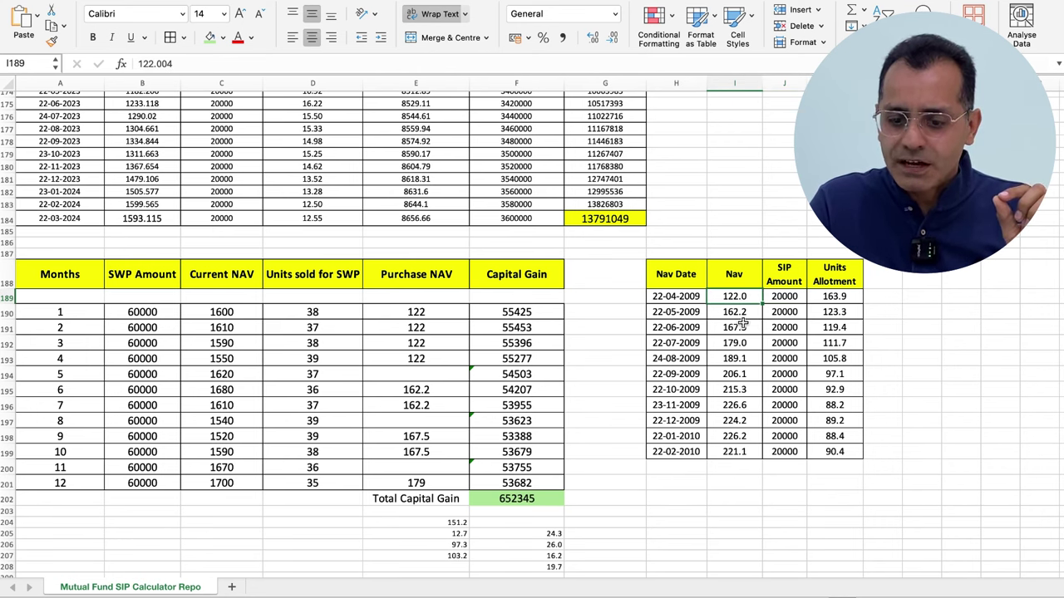
pyautogui.press('Right')
pyautogui.press('Right')
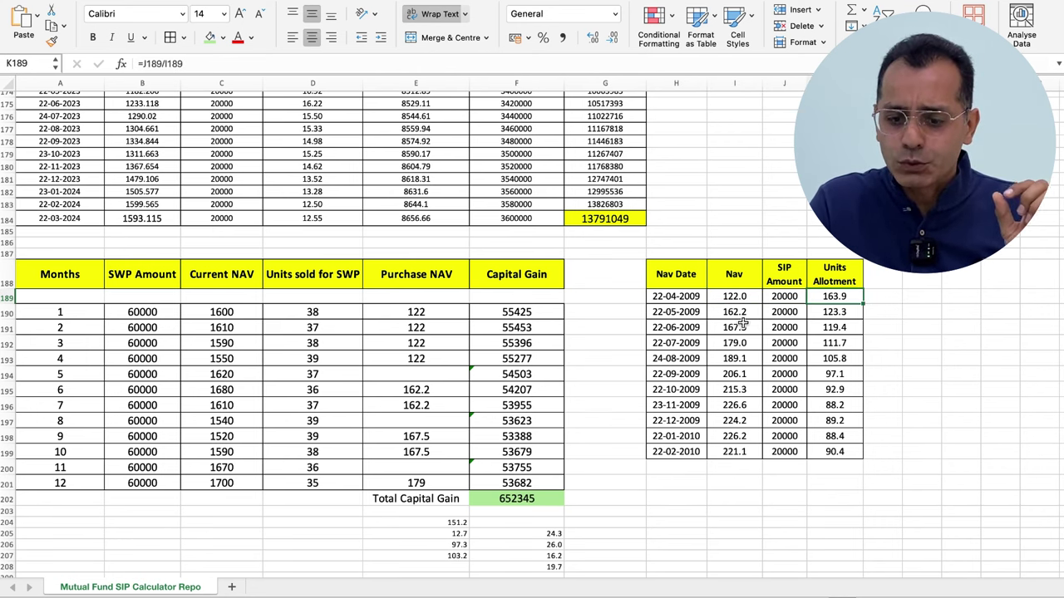
pyautogui.click(239, 14)
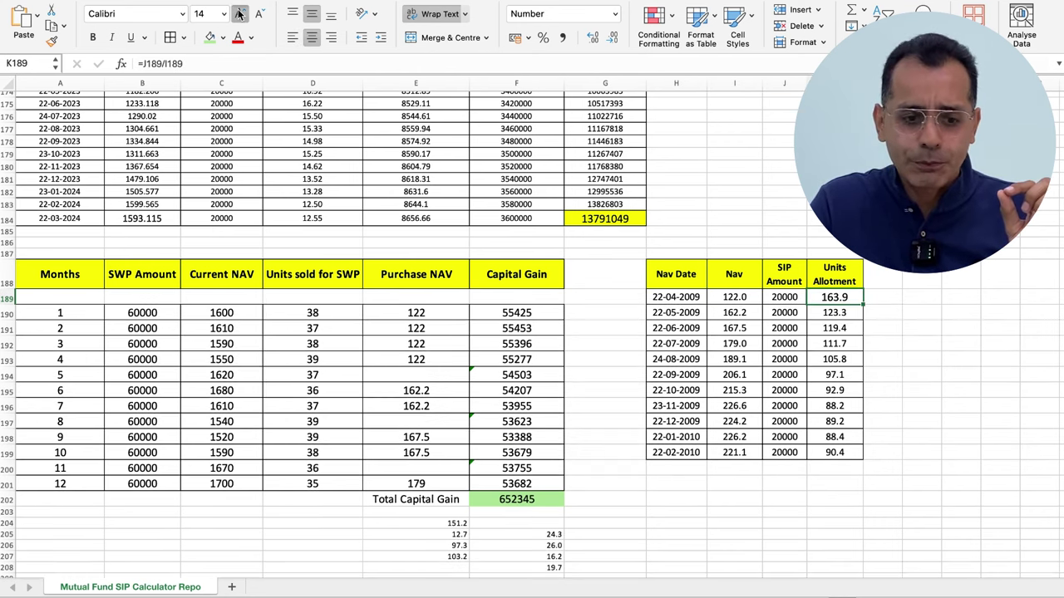
pyautogui.click(239, 14)
# Step: Move to month 1's capital gain of 55425
pyautogui.press('Left')
pyautogui.press('Left')
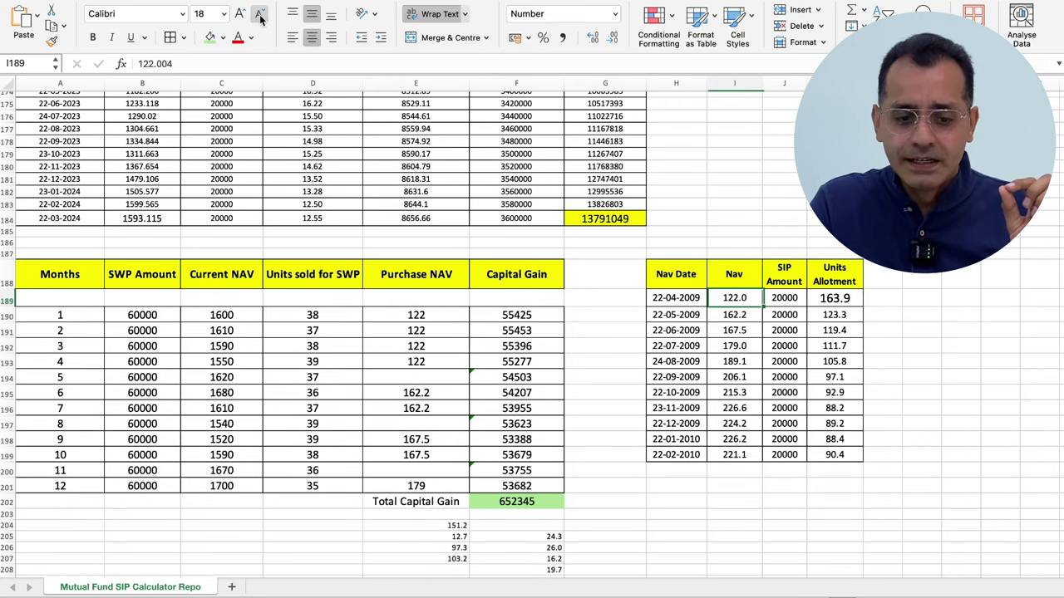
pyautogui.press('Left')
pyautogui.press('Left')
pyautogui.press('Left')
pyautogui.press('Down')
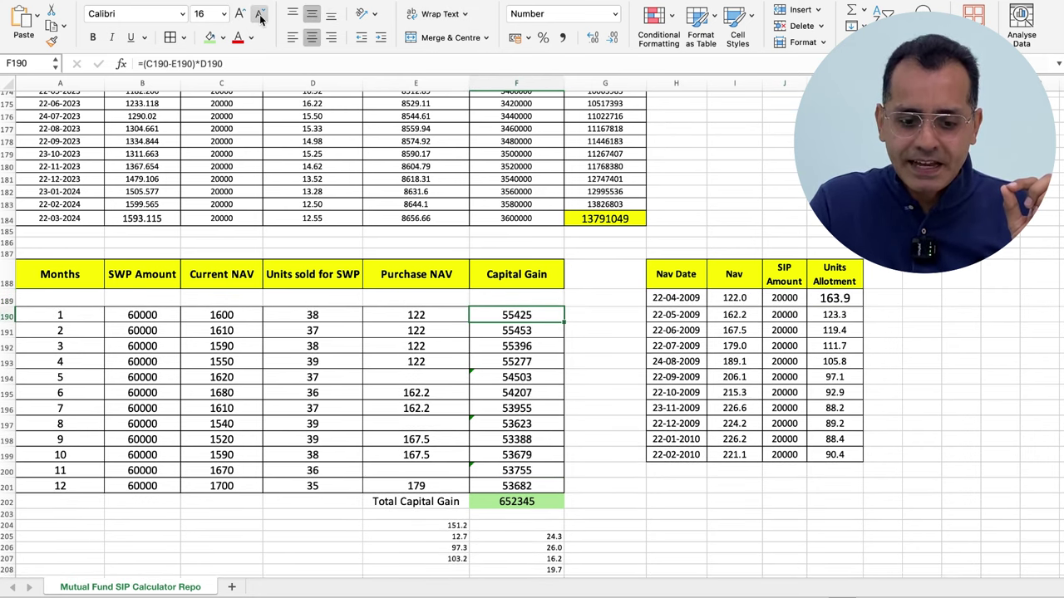
pyautogui.press('Left')
pyautogui.press('Left')
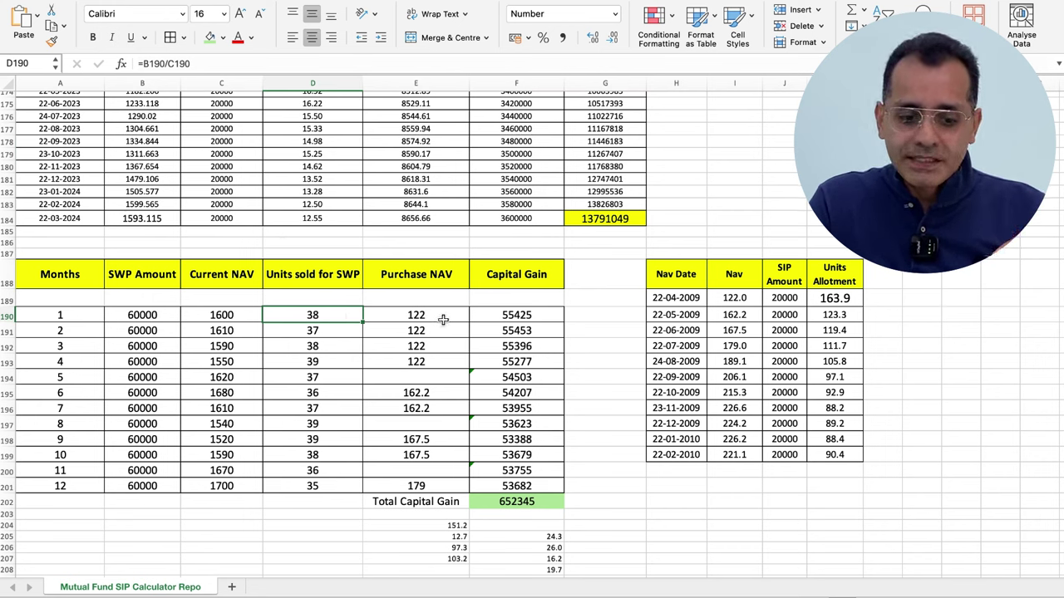
pyautogui.click(416, 315)
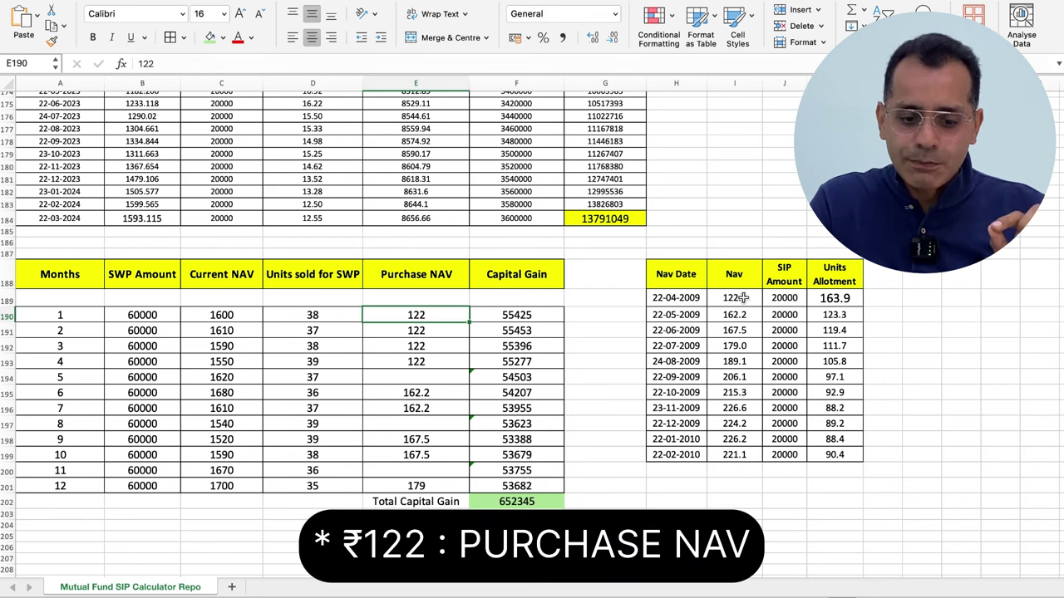
pyautogui.click(314, 331)
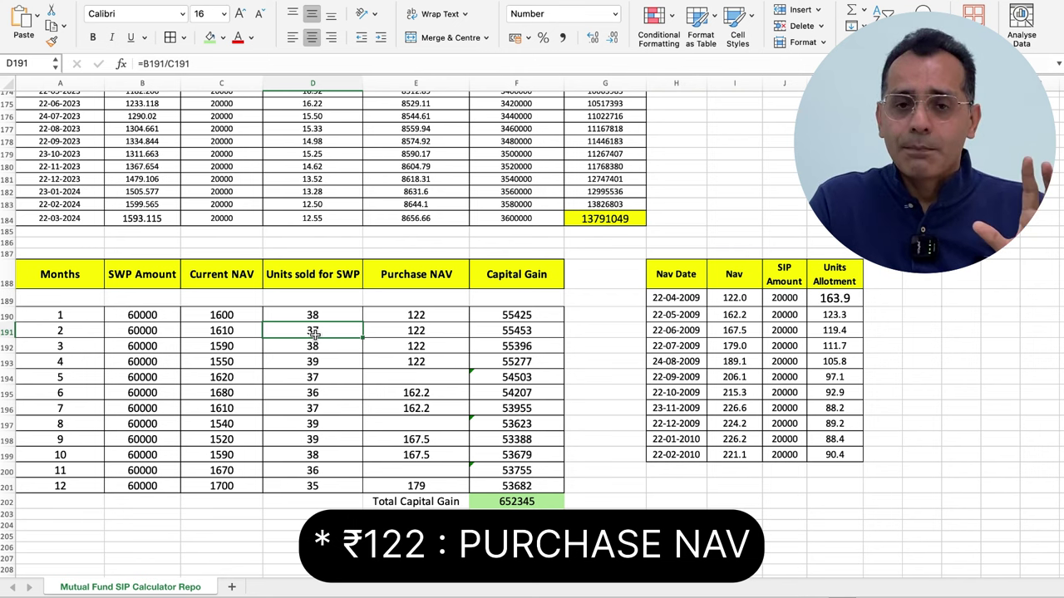
pyautogui.press('Right')
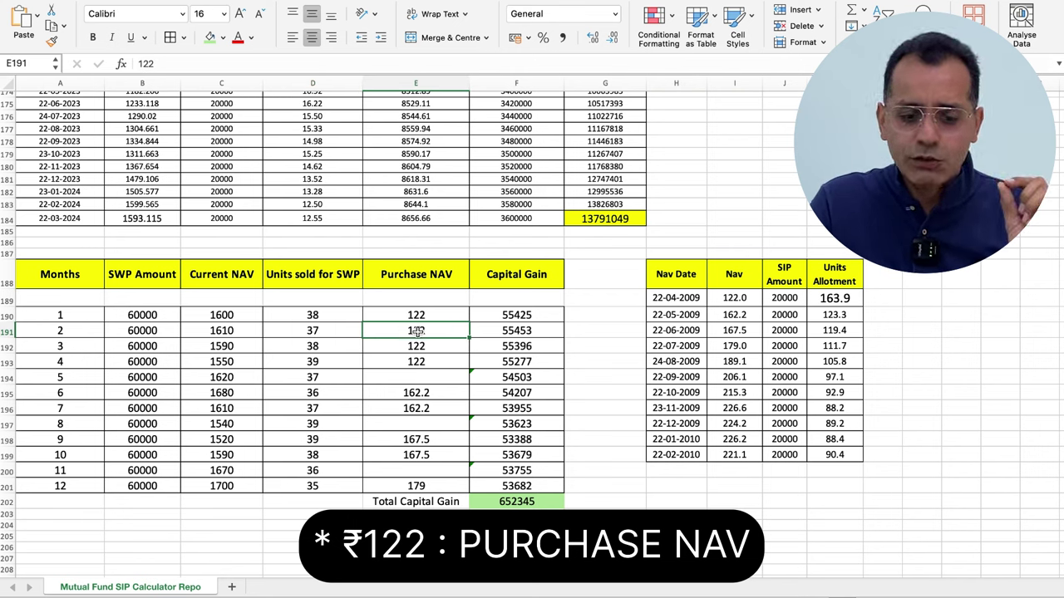
pyautogui.click(831, 297)
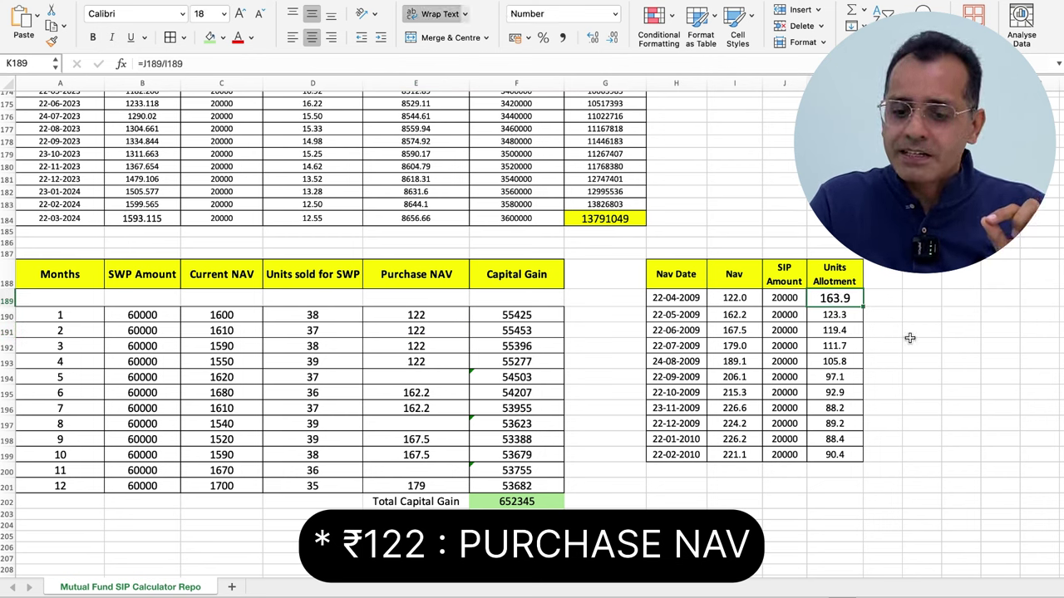
pyautogui.press('Left')
pyautogui.press('Left')
pyautogui.press('Left')
pyautogui.press('Left')
pyautogui.press('Left')
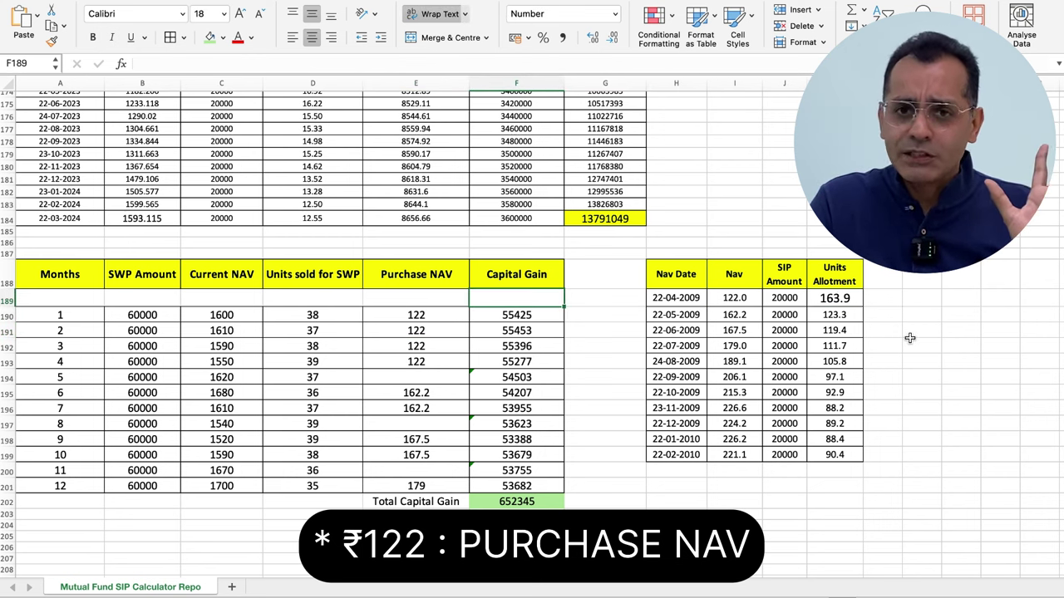
pyautogui.press('Left')
pyautogui.press('Left')
pyautogui.press('Down')
pyautogui.hotkey('shift', 'Down')
pyautogui.hotkey('shift', 'Down')
pyautogui.hotkey('shift', 'Down')
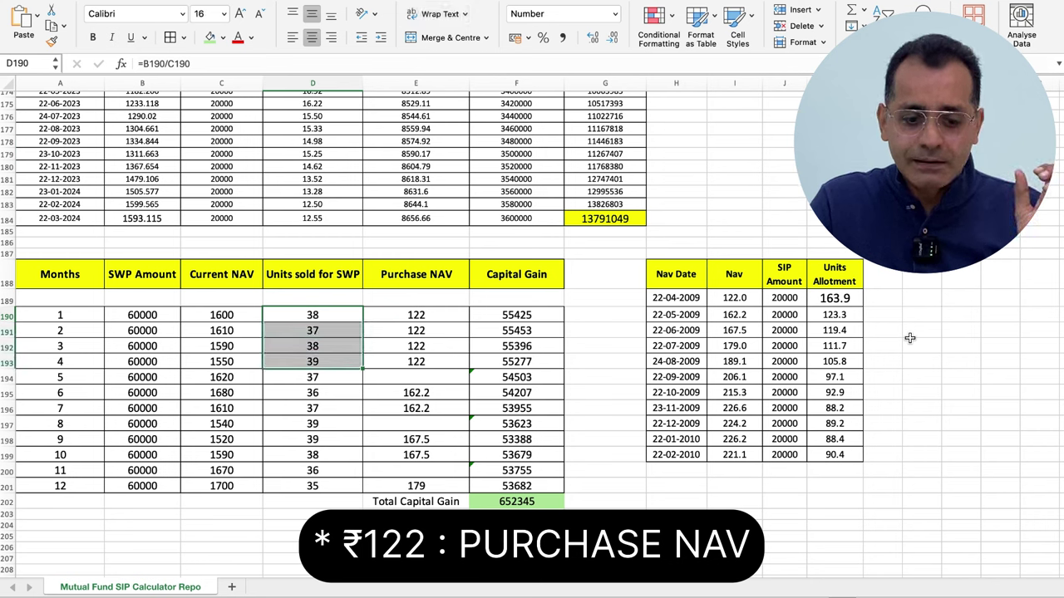
pyautogui.press('Right')
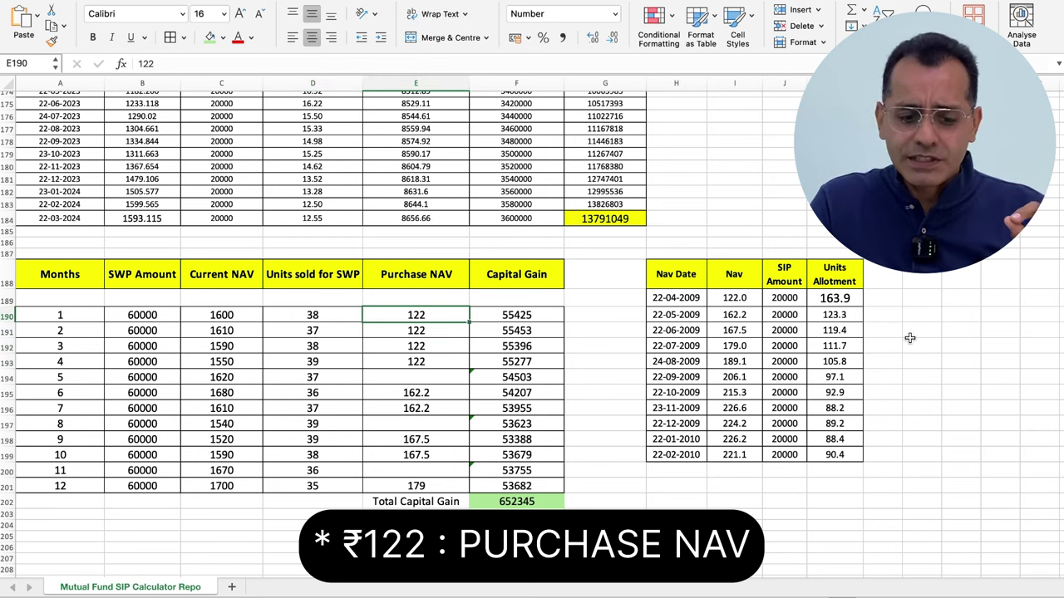
pyautogui.hotkey('shift', 'Down')
pyautogui.hotkey('shift', 'Down')
pyautogui.hotkey('shift', 'Down')
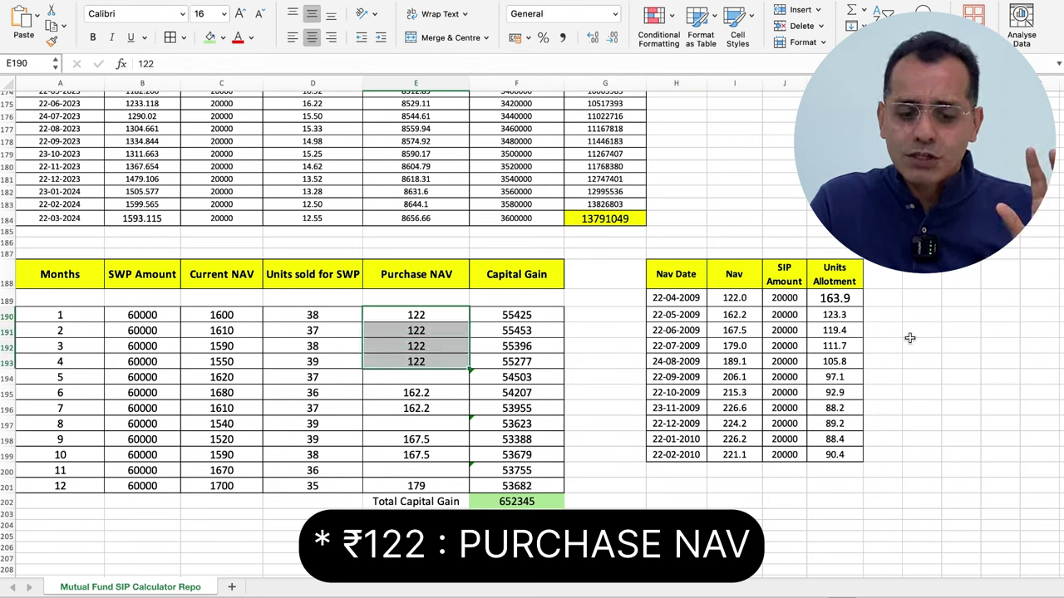
pyautogui.press('Right')
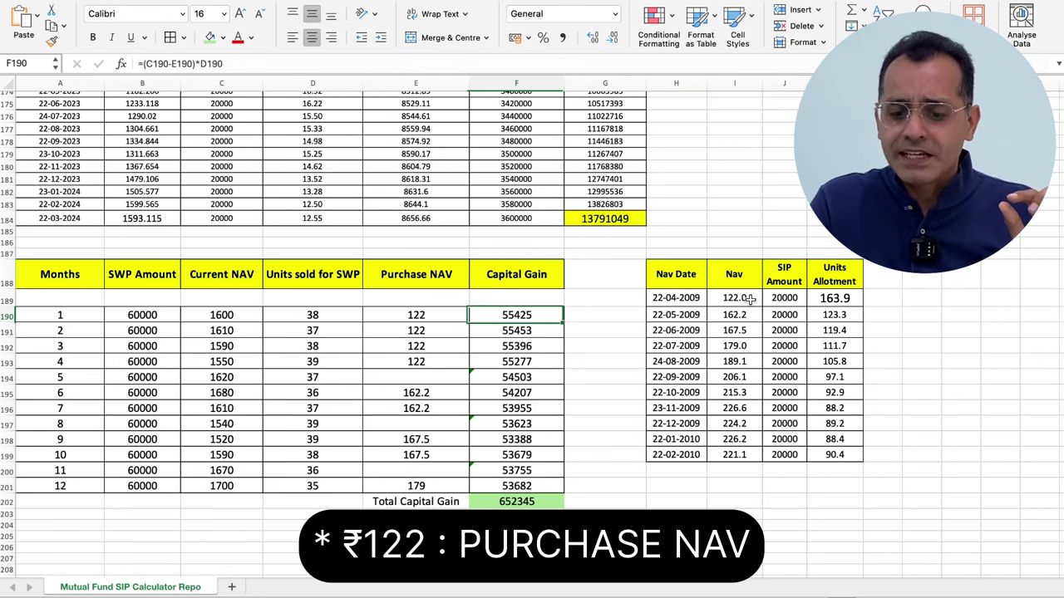
pyautogui.press('Left')
pyautogui.press('Right')
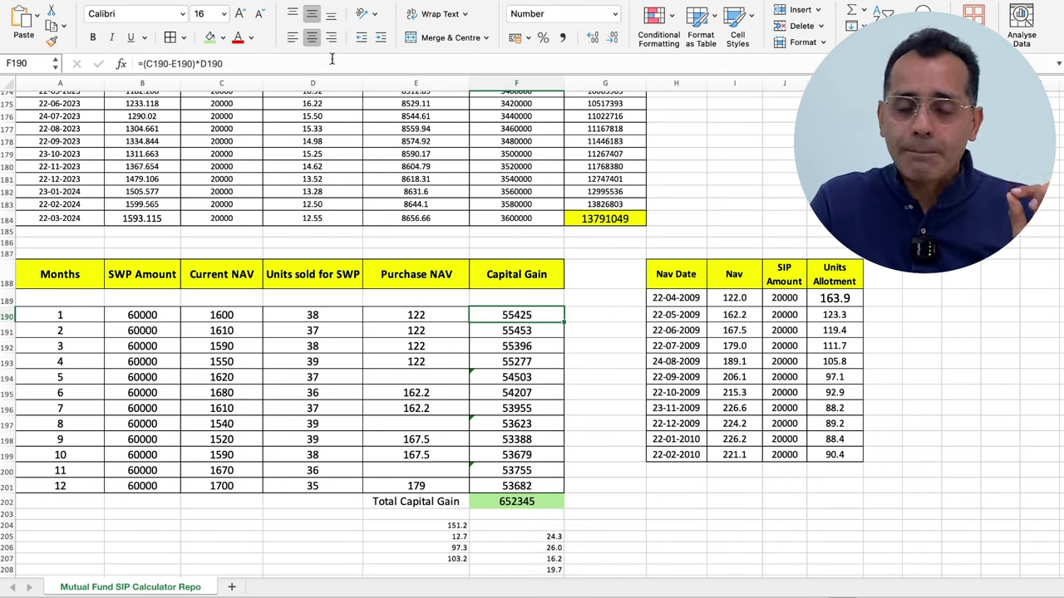
pyautogui.click(332, 59)
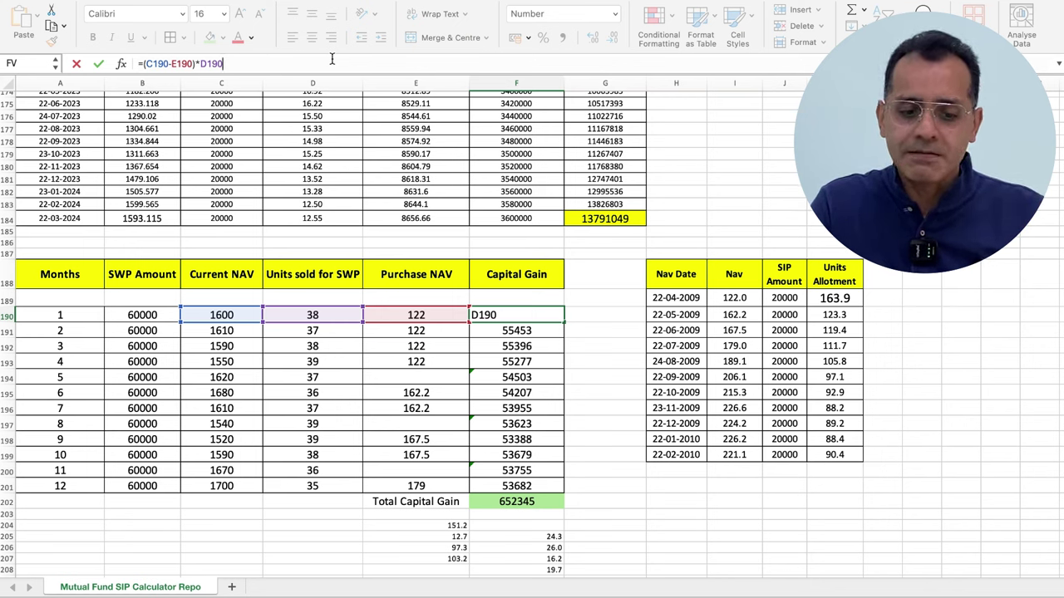
pyautogui.press('Return')
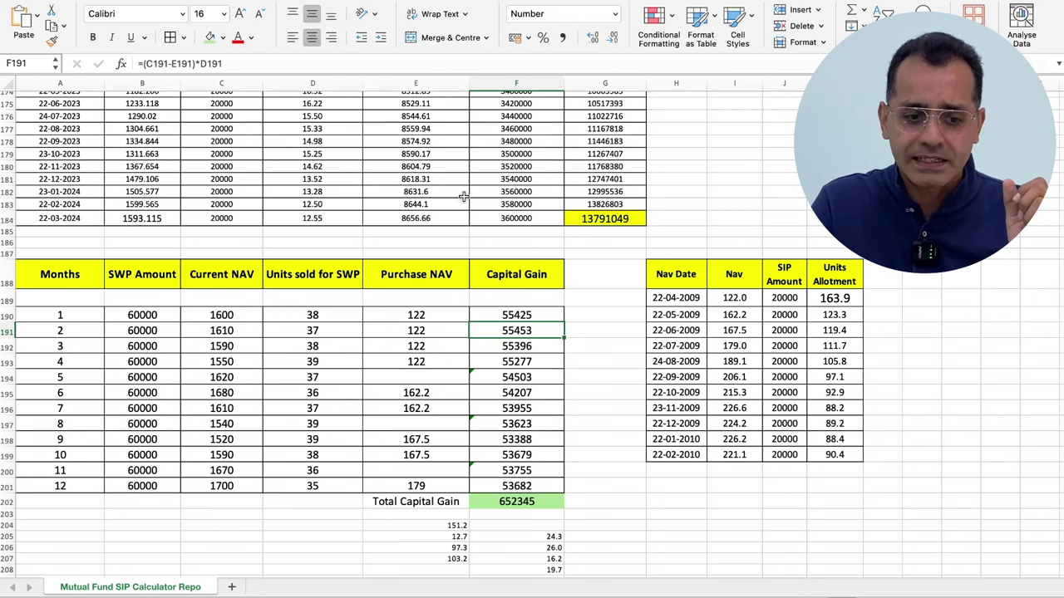
pyautogui.press('Up')
pyautogui.press('F2')
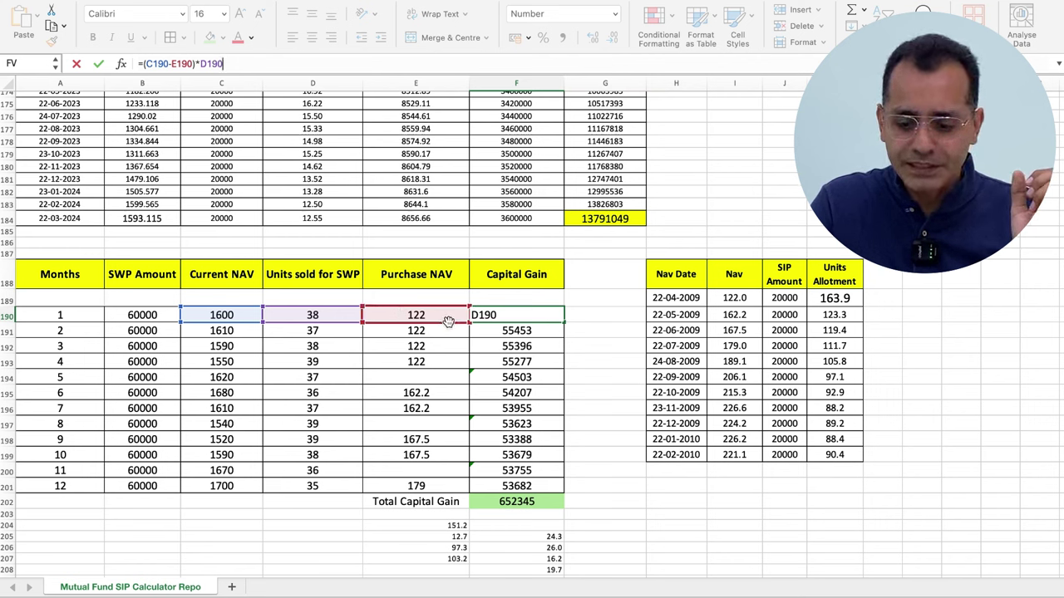
pyautogui.press('BackSpace')
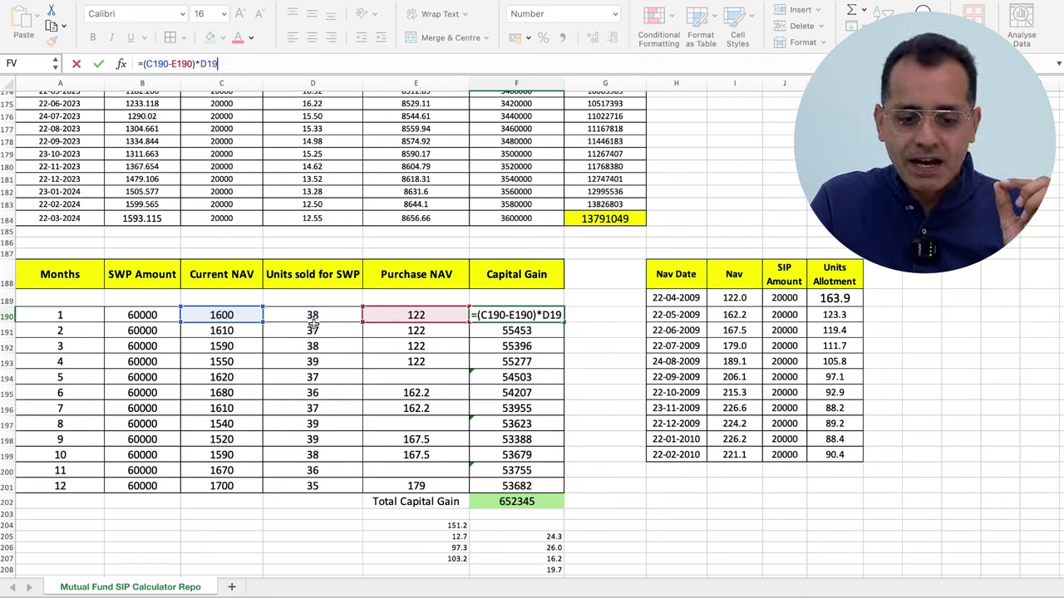
pyautogui.press('BackSpace')
pyautogui.press('BackSpace')
pyautogui.press('BackSpace')
pyautogui.press('BackSpace')
pyautogui.press('BackSpace')
pyautogui.press('BackSpace')
pyautogui.press('BackSpace')
pyautogui.press('BackSpace')
pyautogui.press('BackSpace')
pyautogui.press('BackSpace')
pyautogui.press('BackSpace')
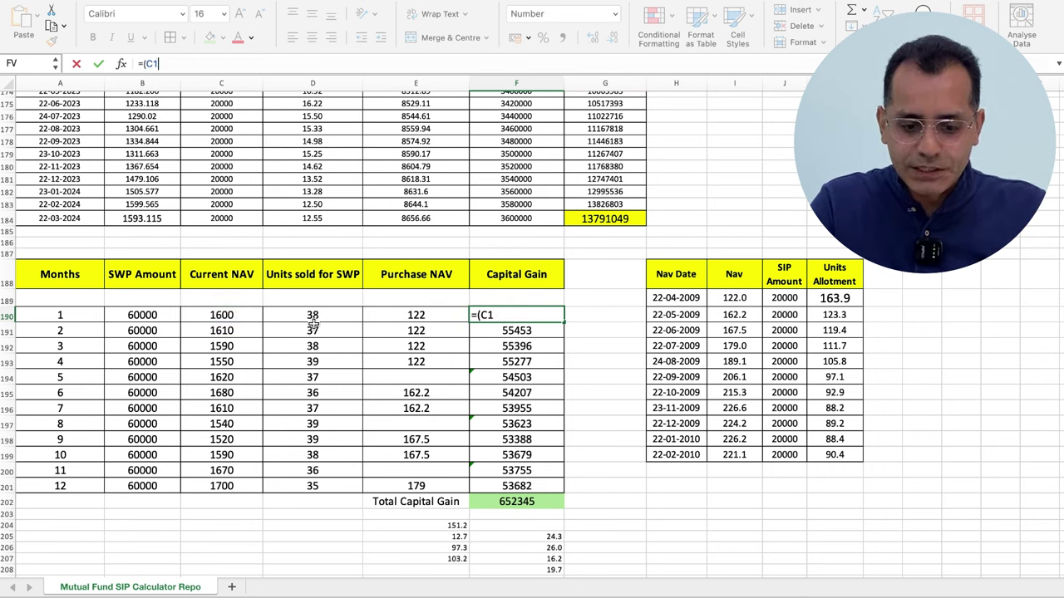
pyautogui.write('(')
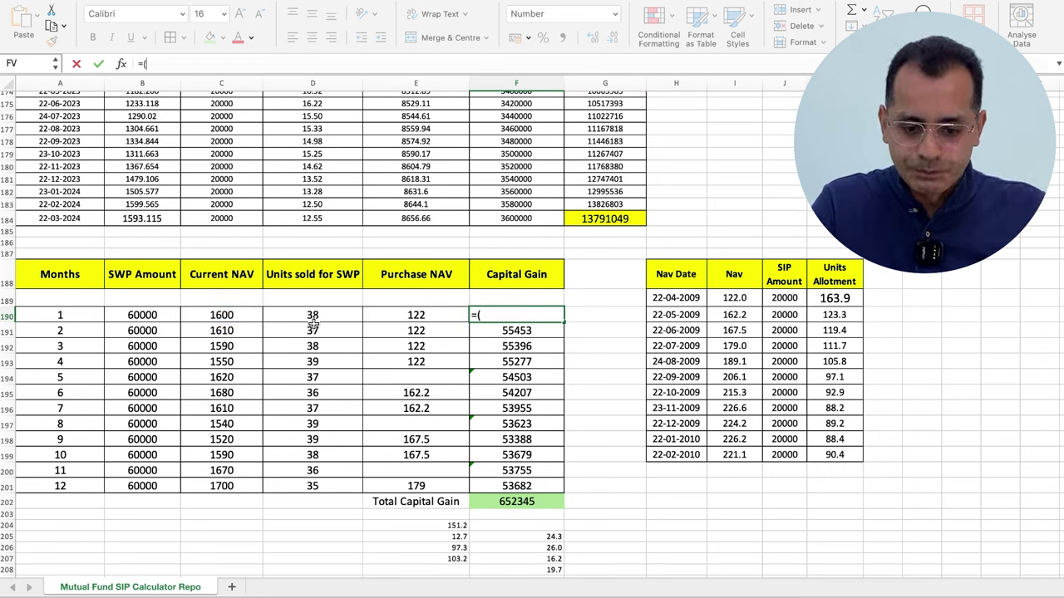
pyautogui.click(214, 313)
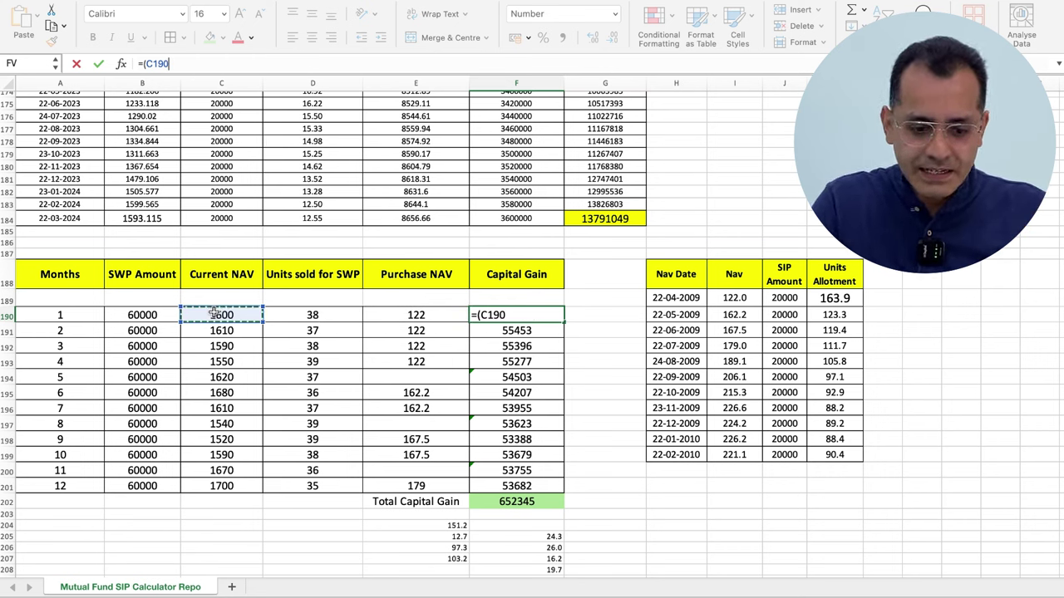
pyautogui.write('-')
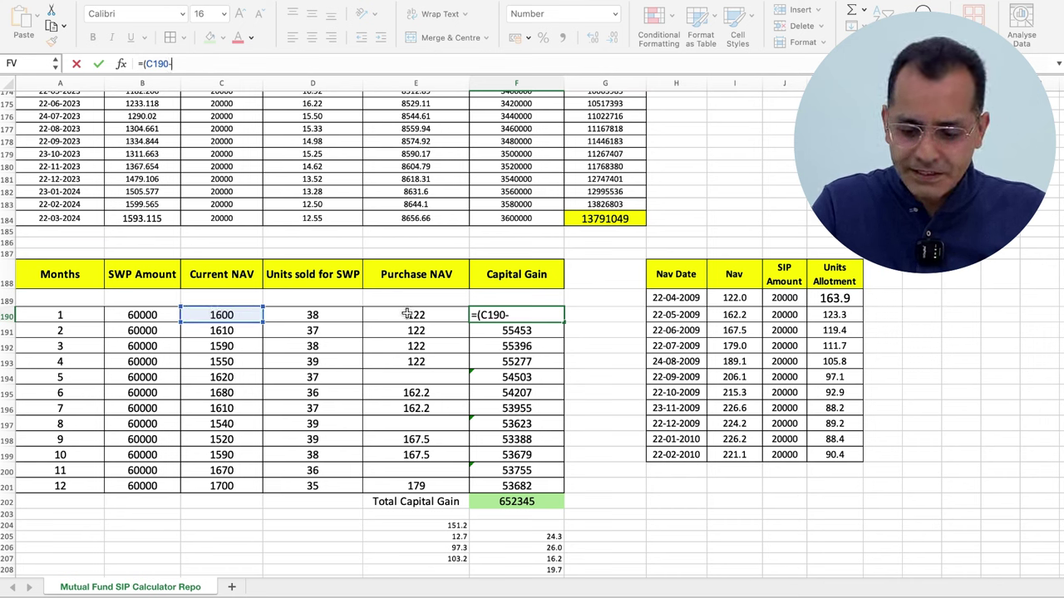
pyautogui.click(407, 313)
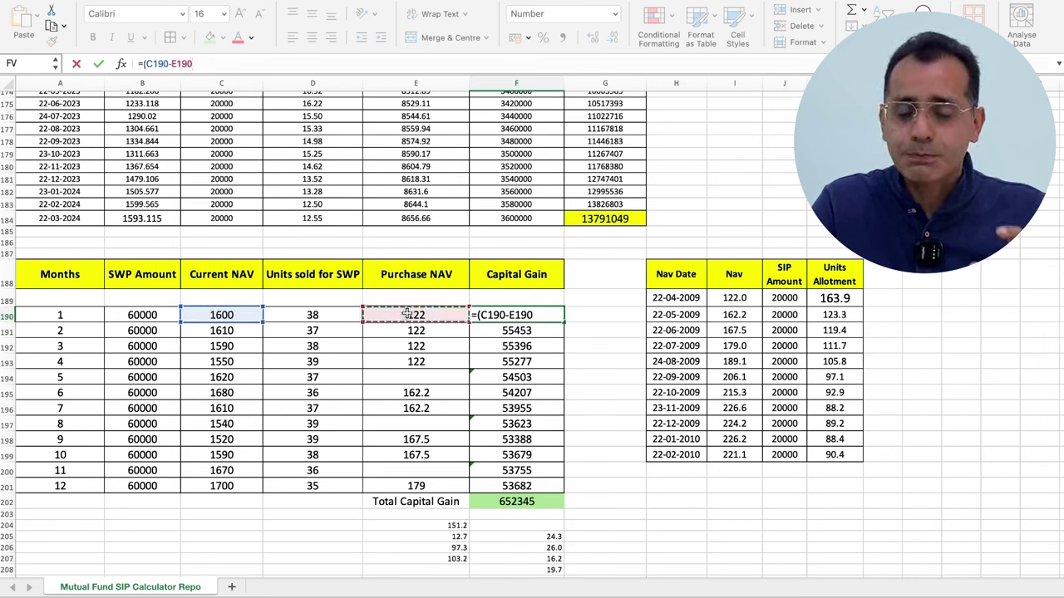
pyautogui.write(')')
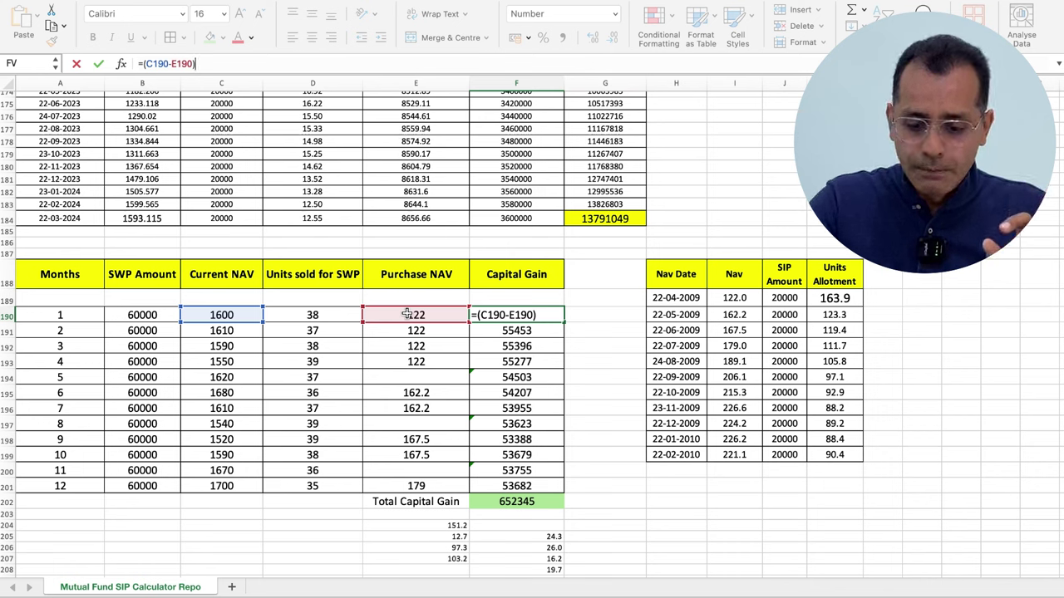
pyautogui.write('*')
pyautogui.click(305, 315)
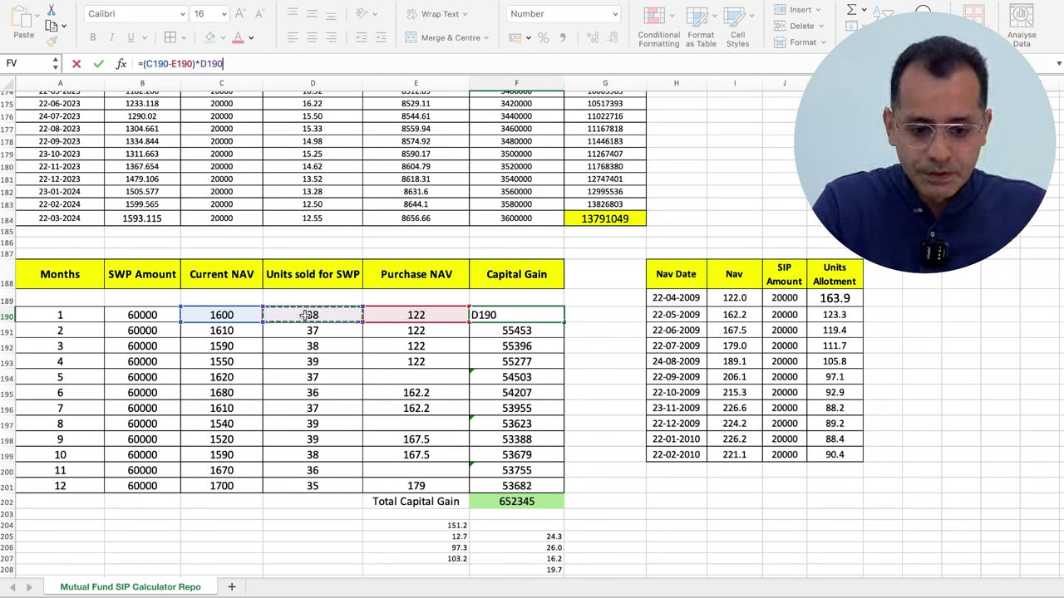
pyautogui.press('Return')
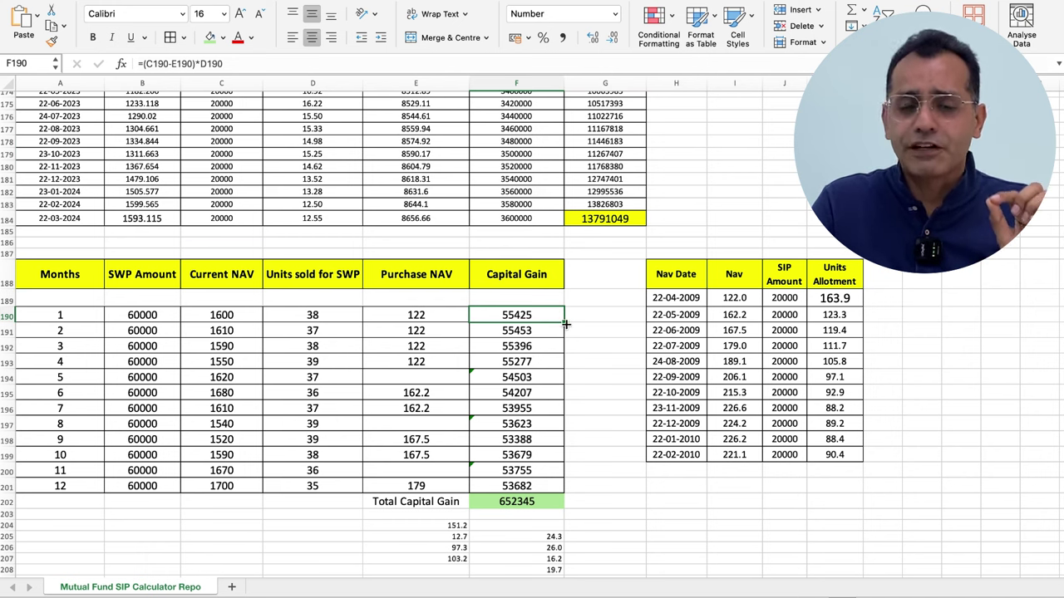
pyautogui.moveTo(563, 322); pyautogui.dragTo(564, 366)
# Step: Review month 5's empty Purchase NAV and units-sold formula, then select B206 for a note
pyautogui.press('Down')
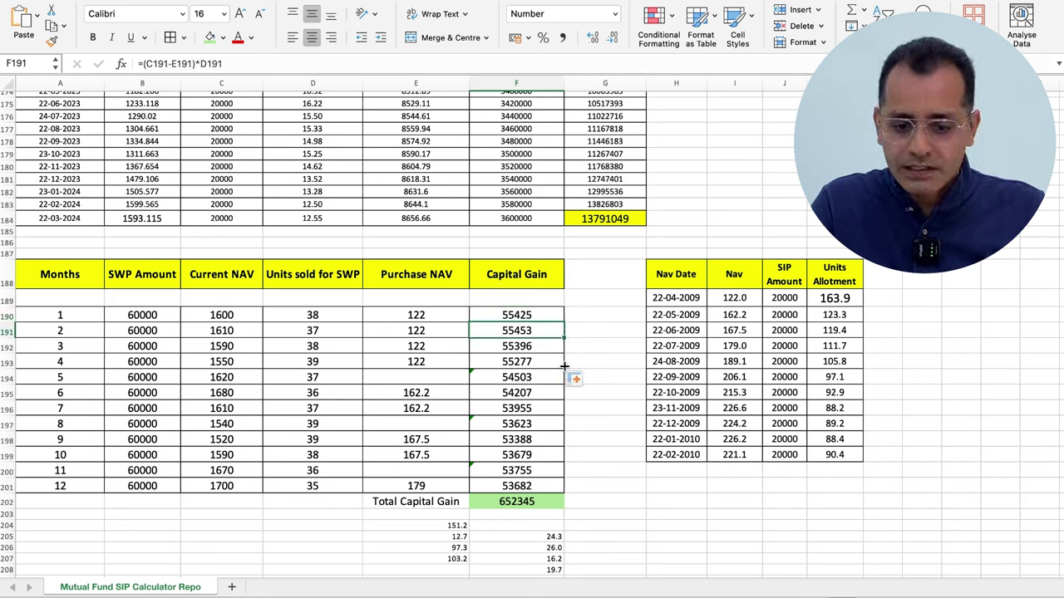
pyautogui.press('Down')
pyautogui.press('Down')
pyautogui.press('Down')
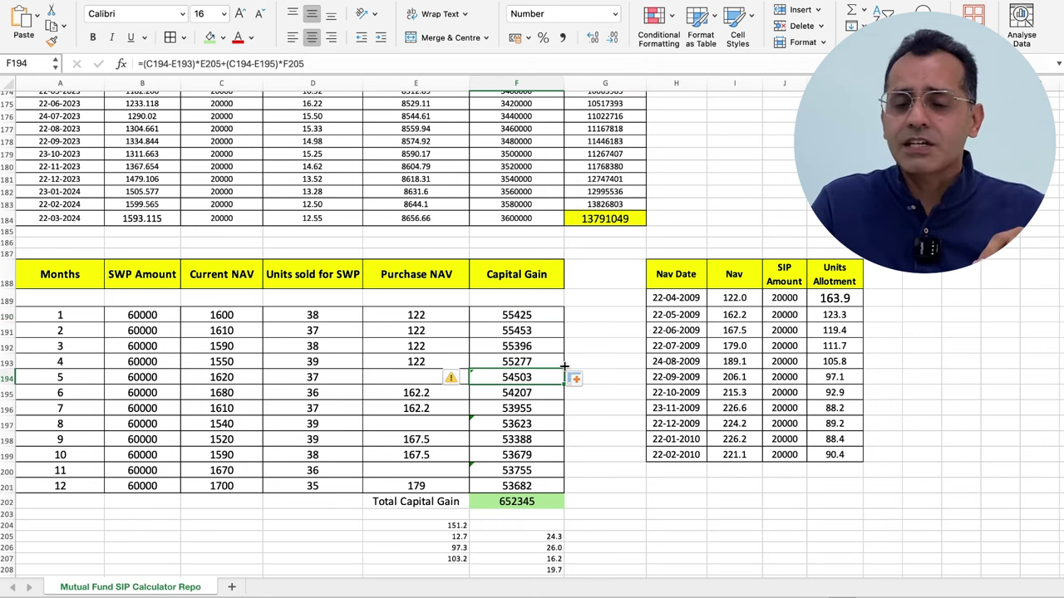
pyautogui.press('Left')
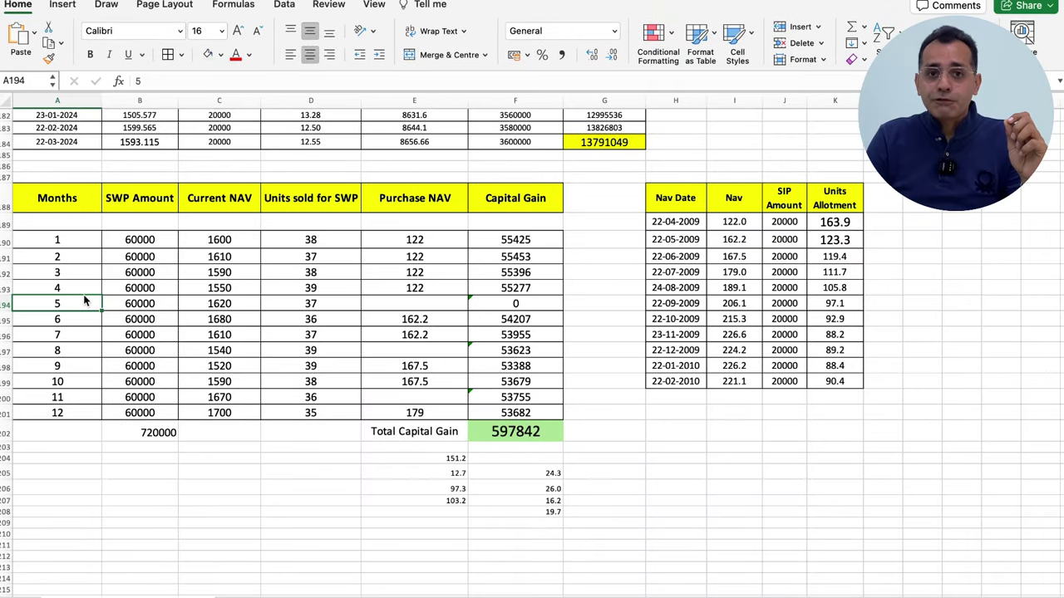
pyautogui.hotkey('shift', 'Right')
pyautogui.hotkey('shift', 'Right')
pyautogui.hotkey('shift', 'Right')
pyautogui.hotkey('shift', 'Right')
pyautogui.hotkey('shift', 'Right')
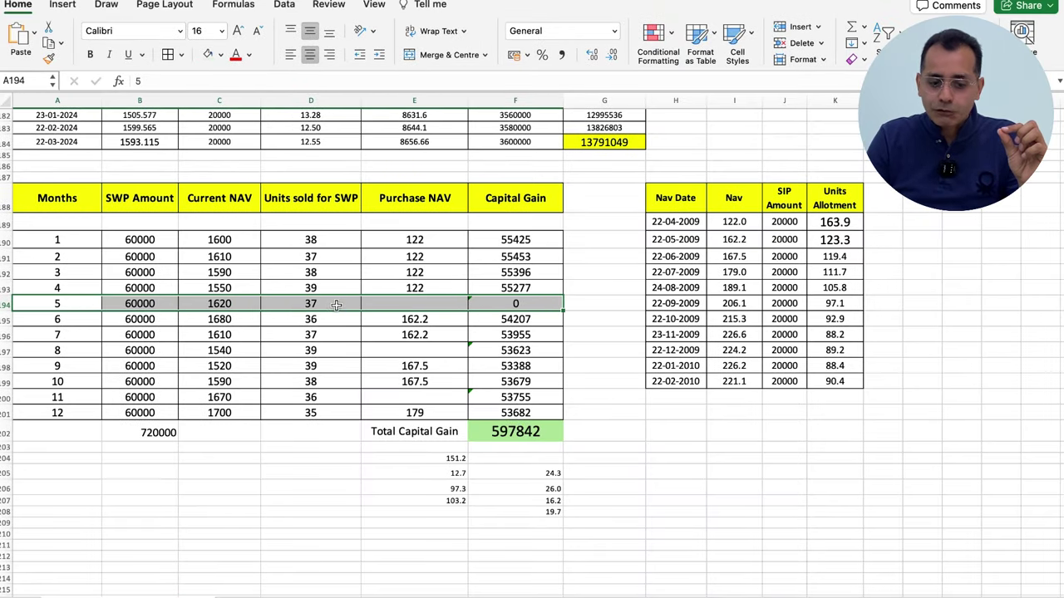
pyautogui.click(335, 310)
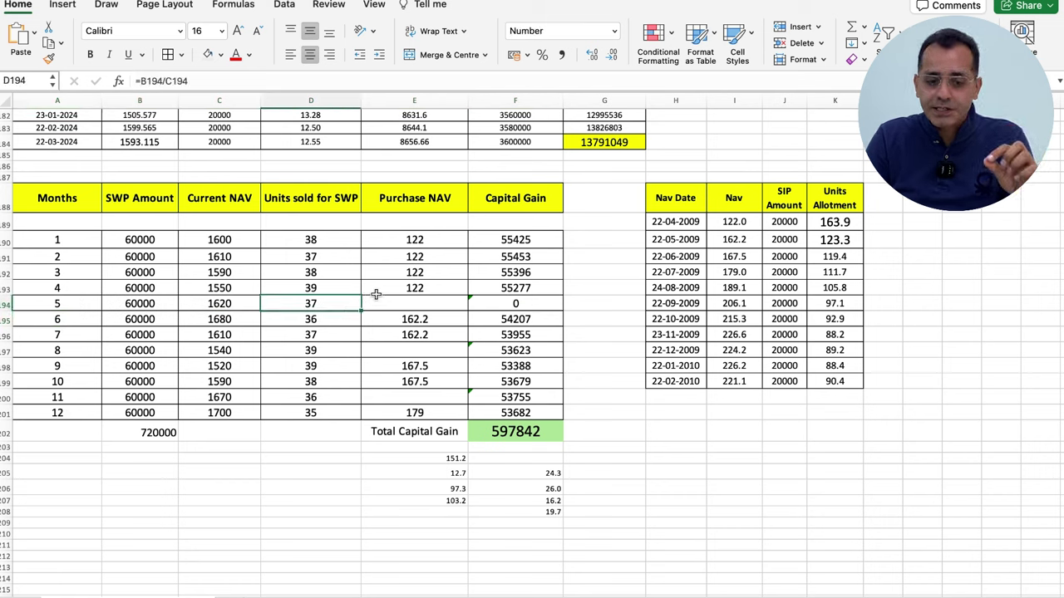
pyautogui.click(415, 287)
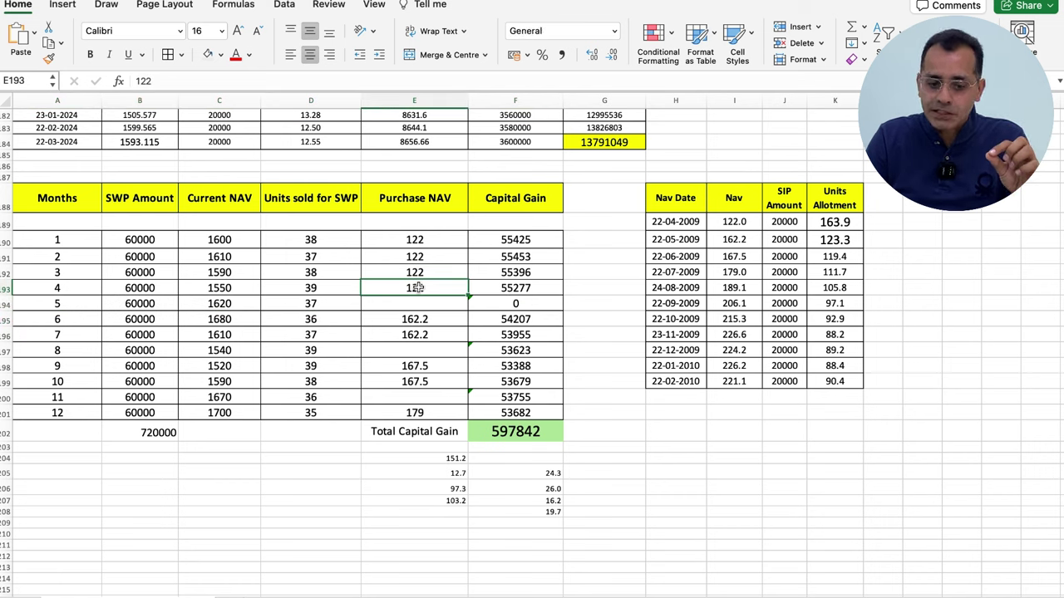
pyautogui.press('Down')
pyautogui.press('Down')
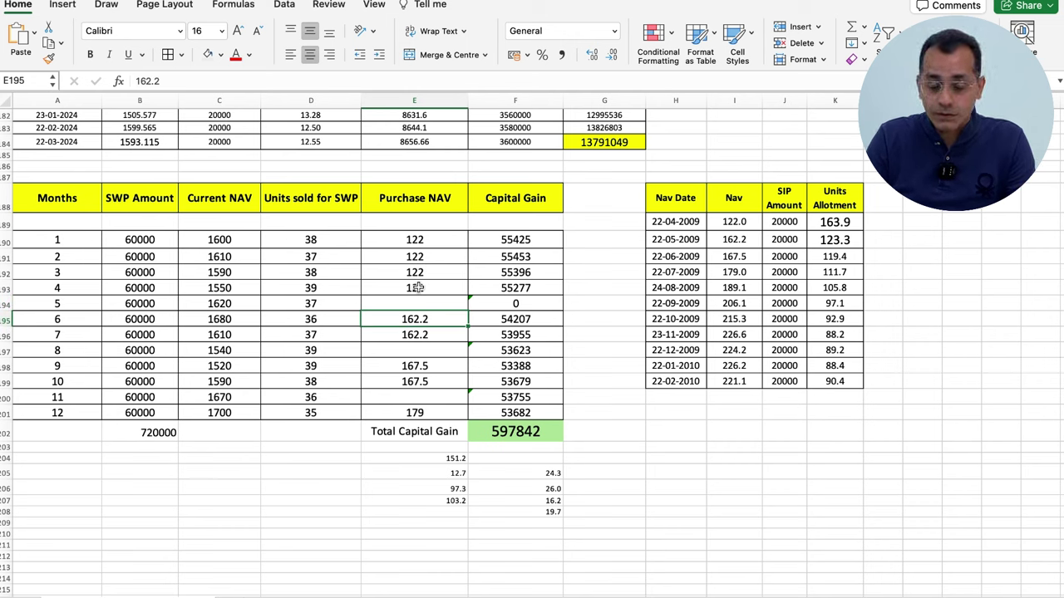
pyautogui.click(206, 490)
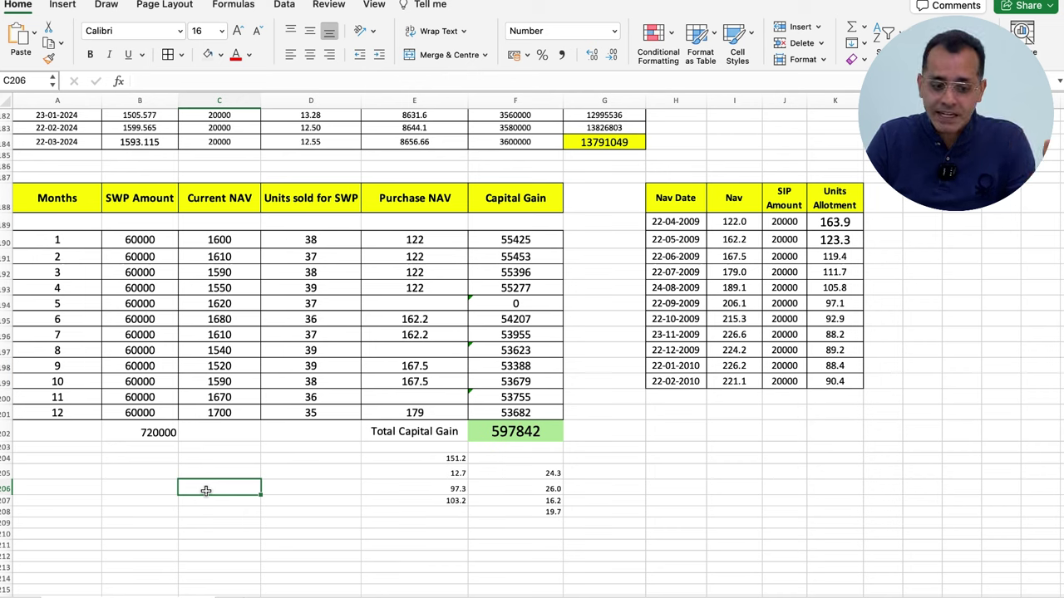
pyautogui.press('Left')
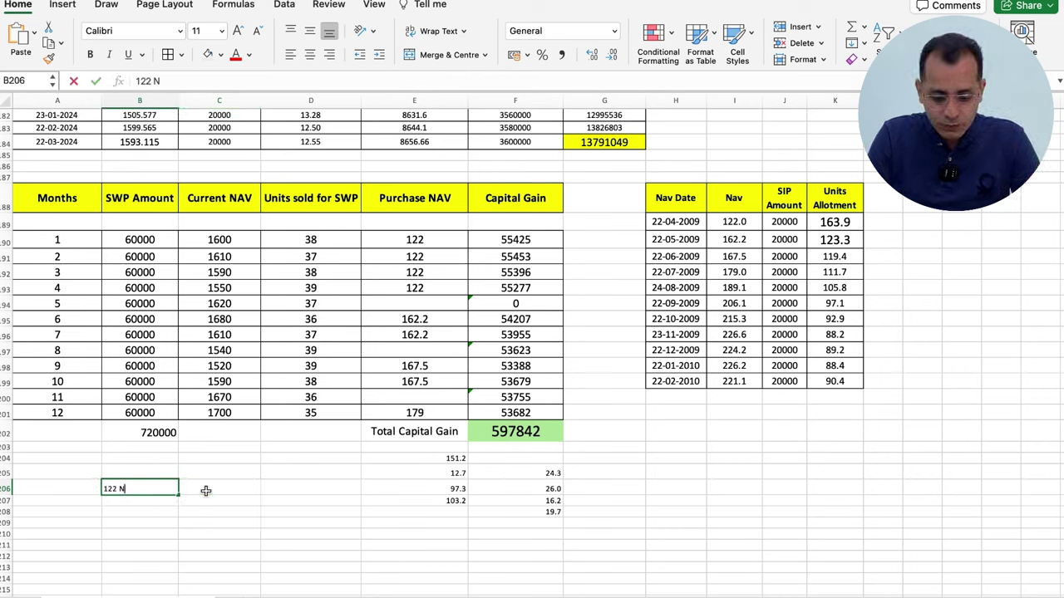
# Step: Label B206 '122 NAV' and enter =K189-D190-D191-D192-D193 in C206 for the remaining units
pyautogui.click(206, 491)
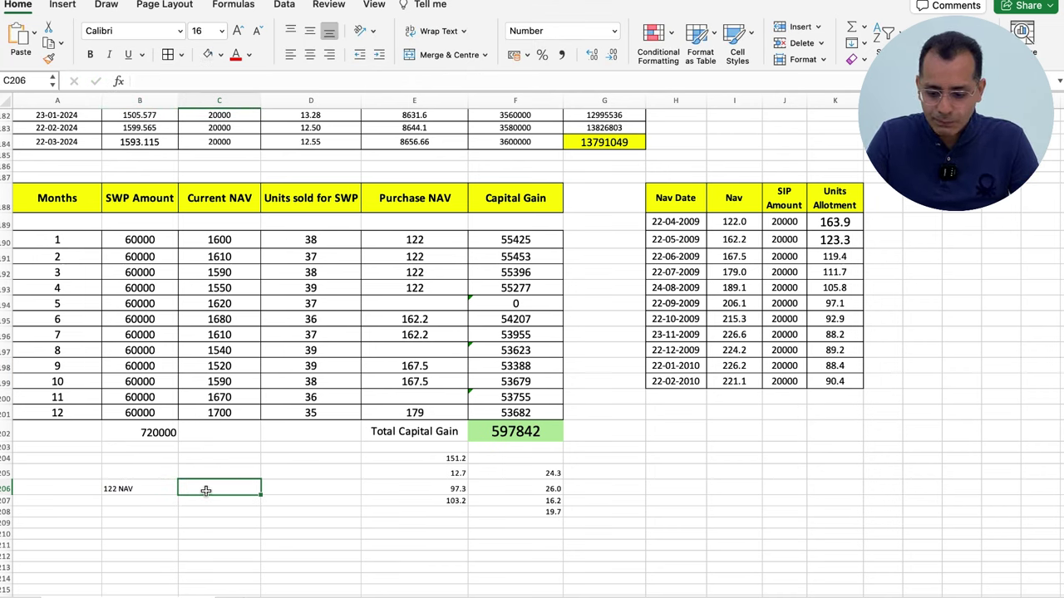
pyautogui.write('=')
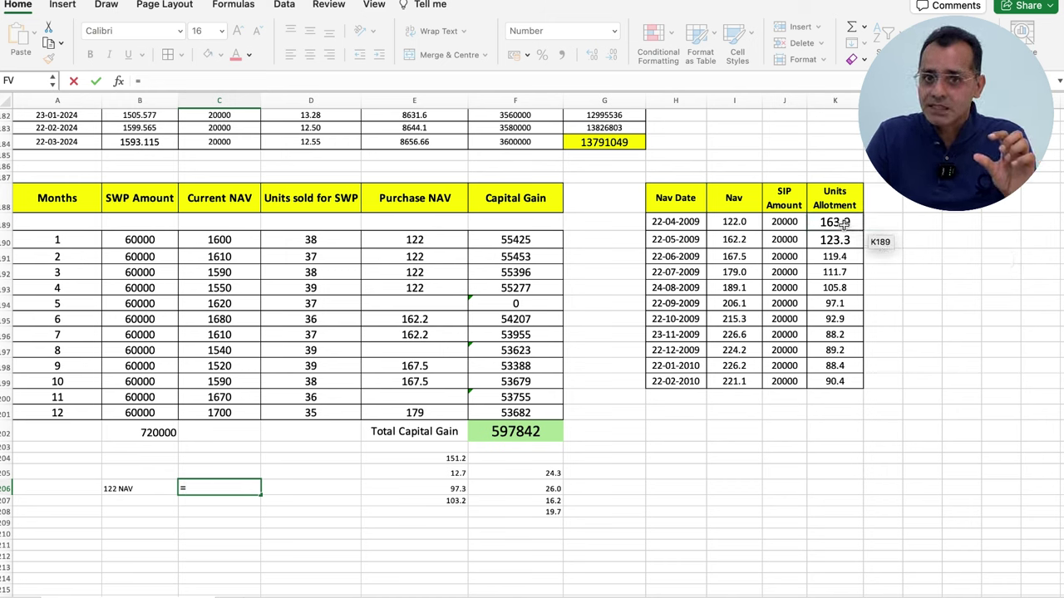
pyautogui.click(843, 222)
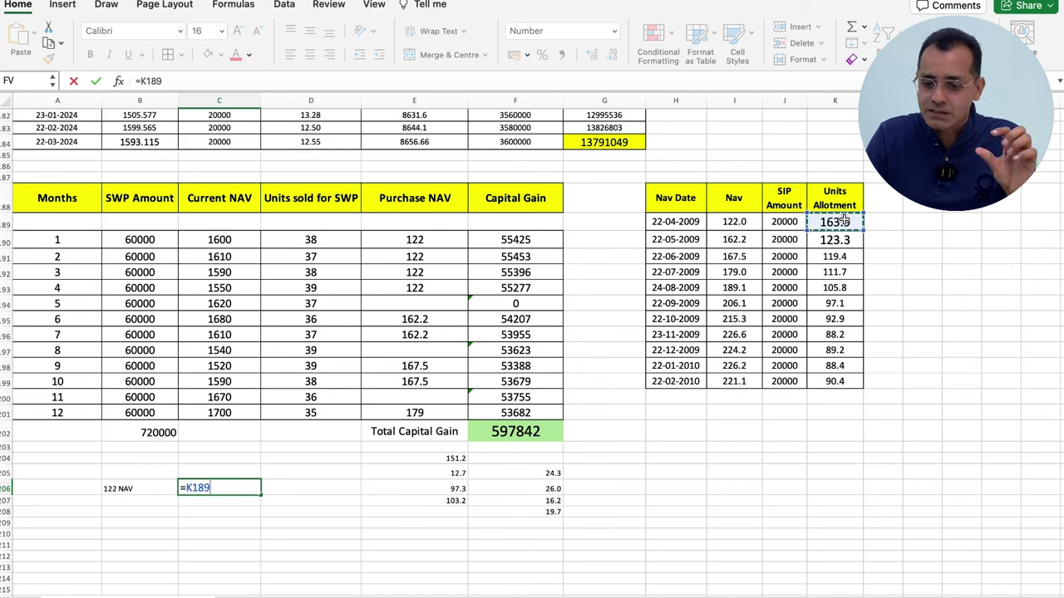
pyautogui.write('-')
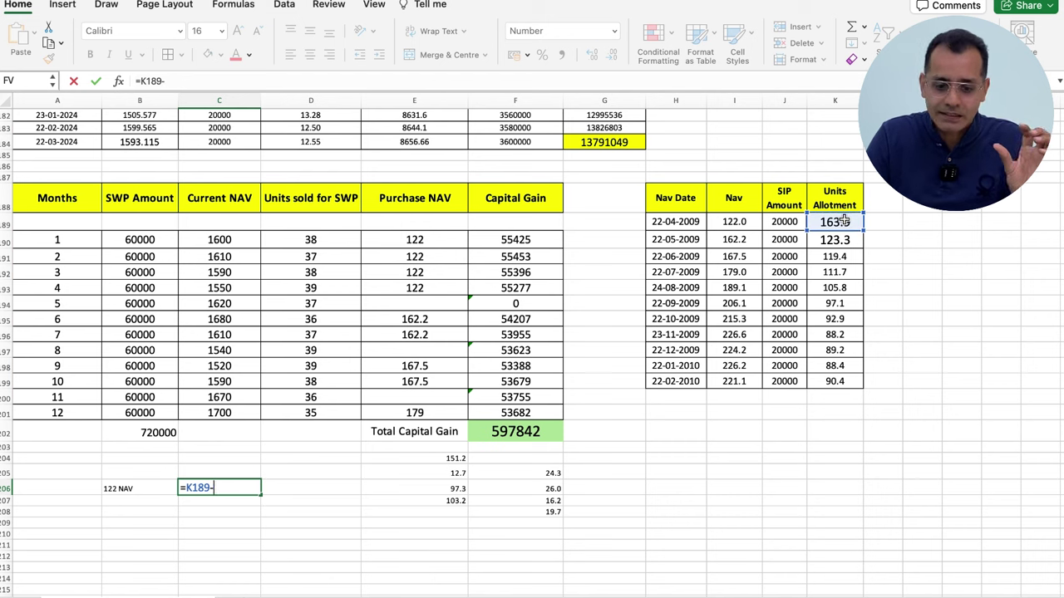
pyautogui.click(315, 241)
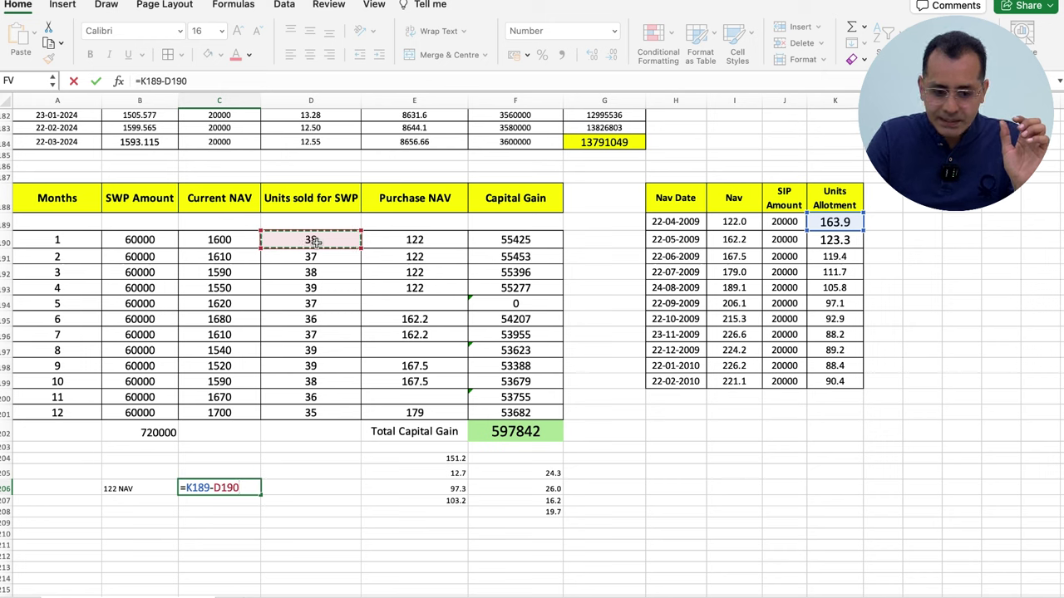
pyautogui.write('-')
pyautogui.click(324, 261)
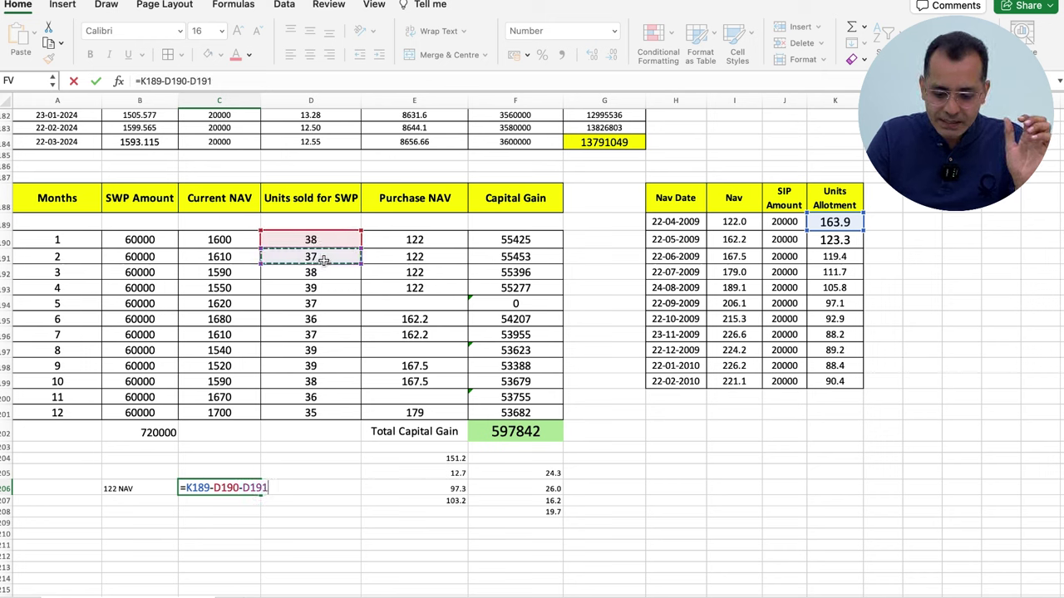
pyautogui.click(319, 274)
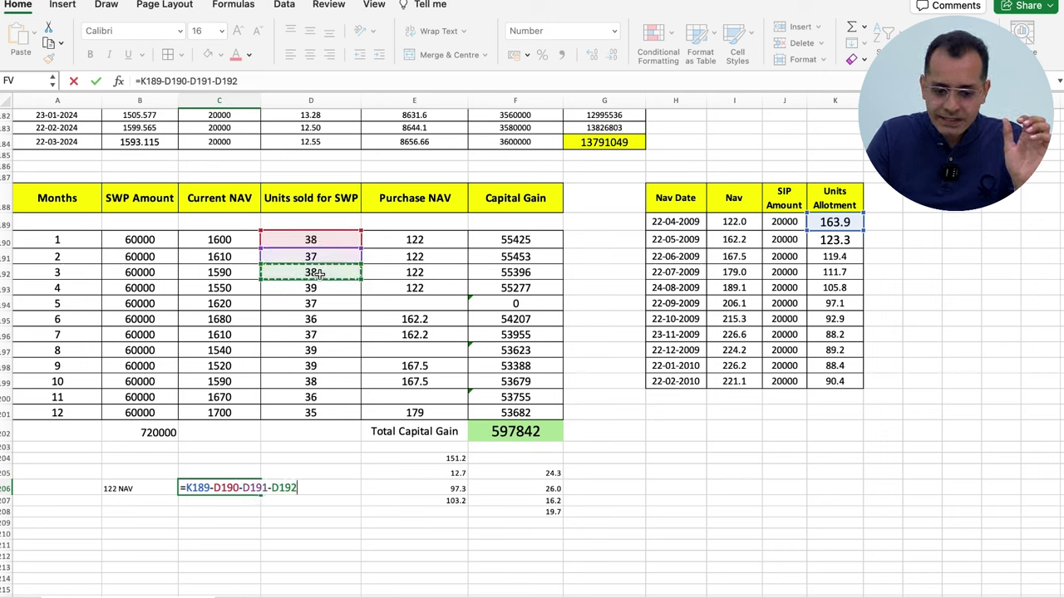
pyautogui.write('-')
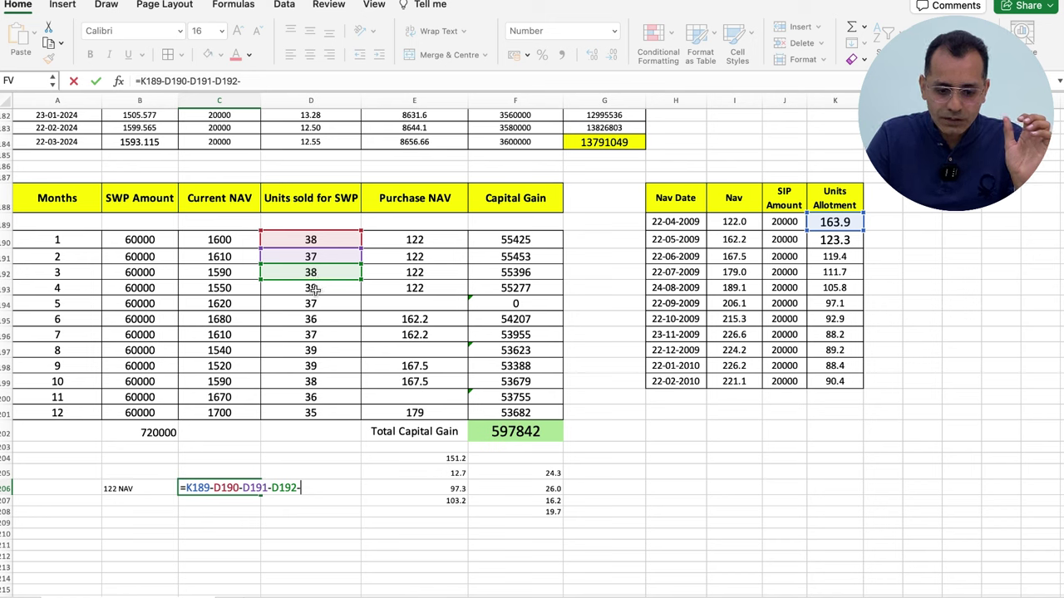
pyautogui.click(314, 288)
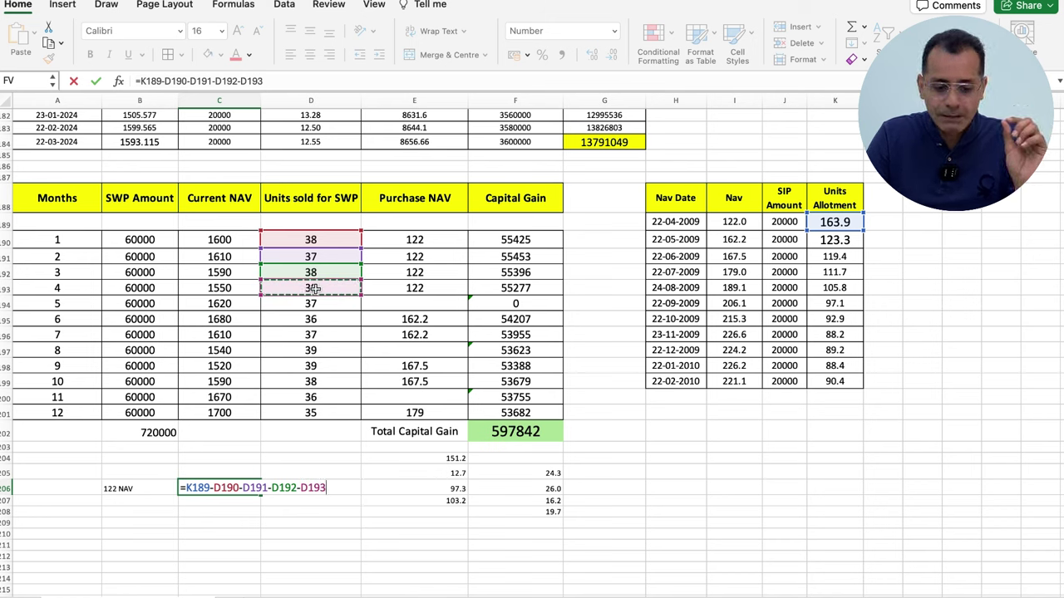
# Step: Commit the 12.72 result and give B206:C206 a light green fill with larger text
pyautogui.press('Return')
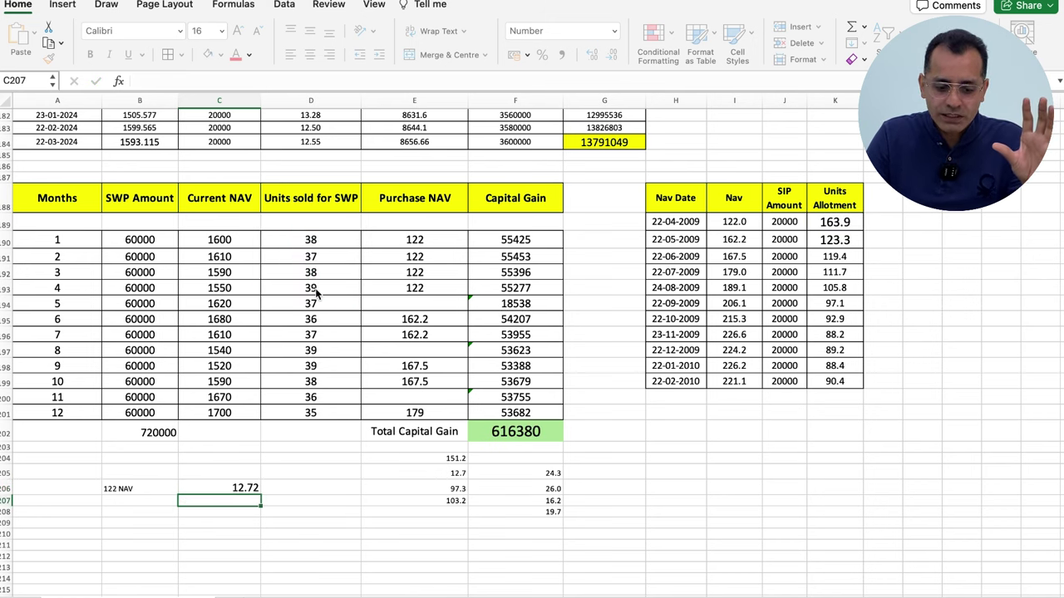
pyautogui.press('Up')
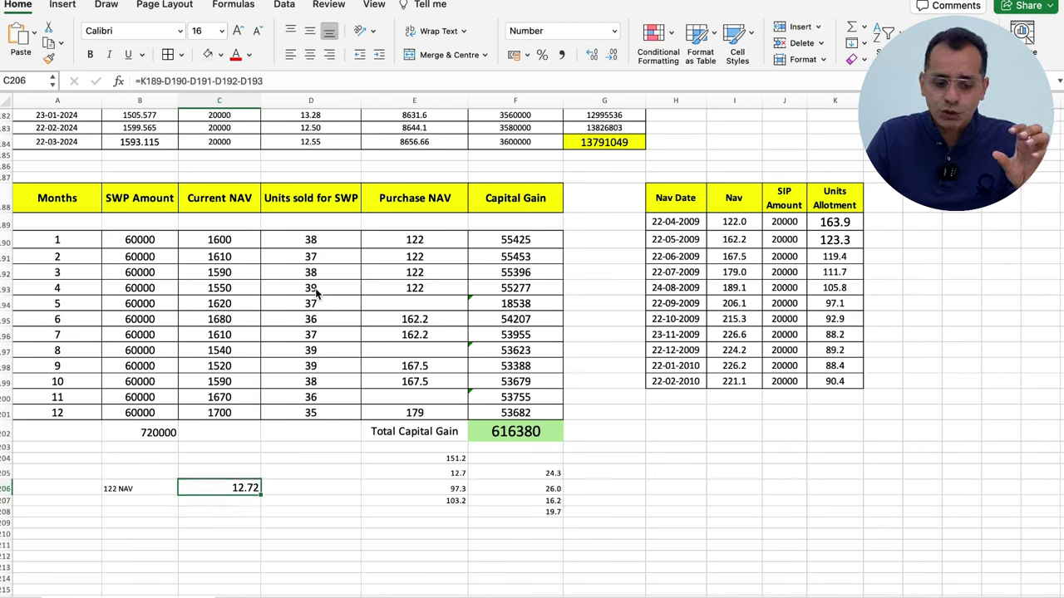
pyautogui.hotkey('shift', 'Left')
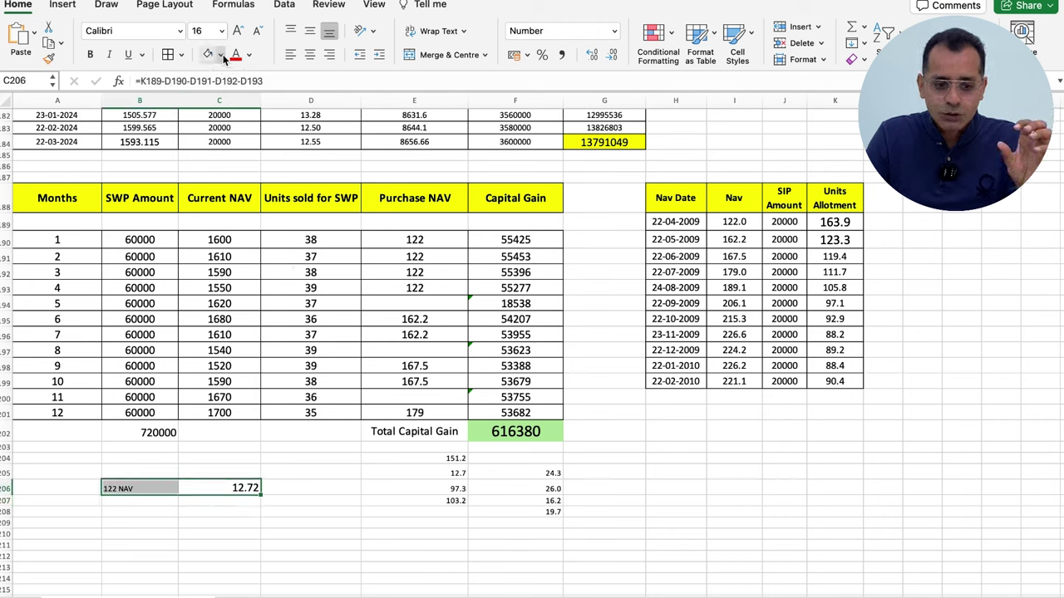
pyautogui.click(221, 55)
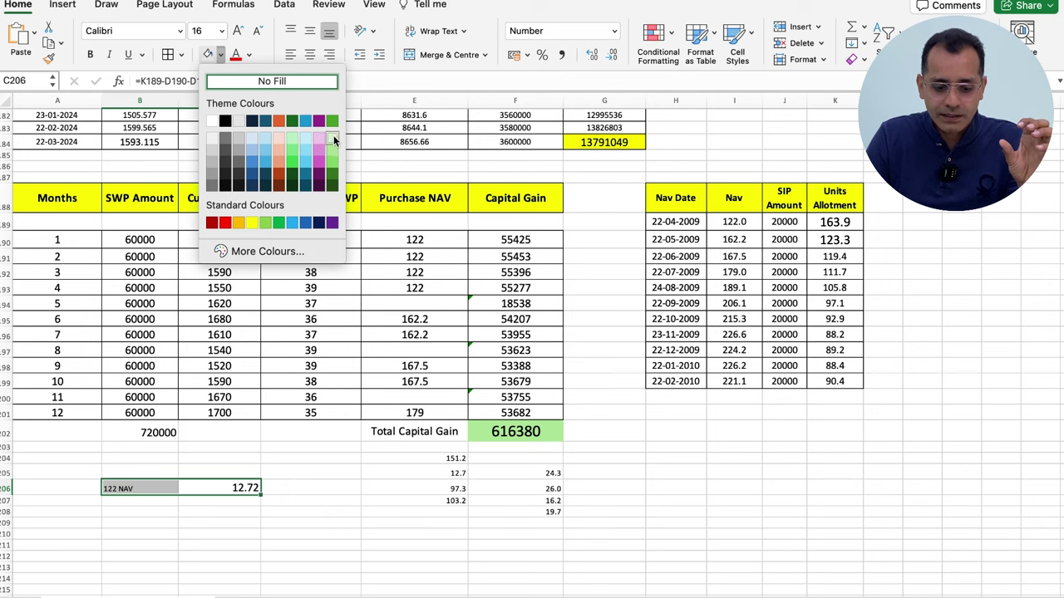
pyautogui.click(333, 141)
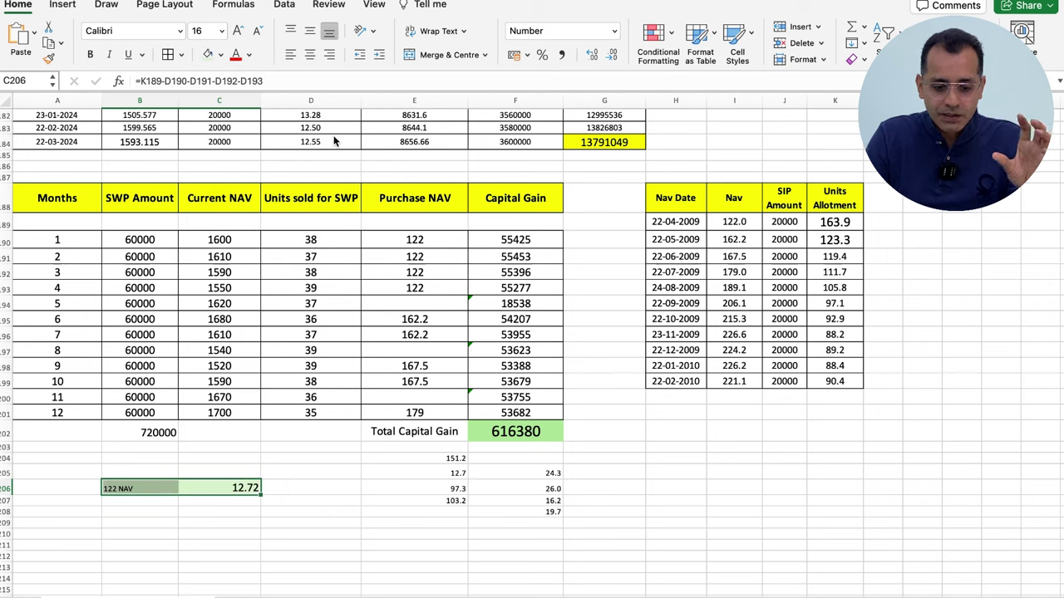
pyautogui.click(237, 31)
pyautogui.press('Down')
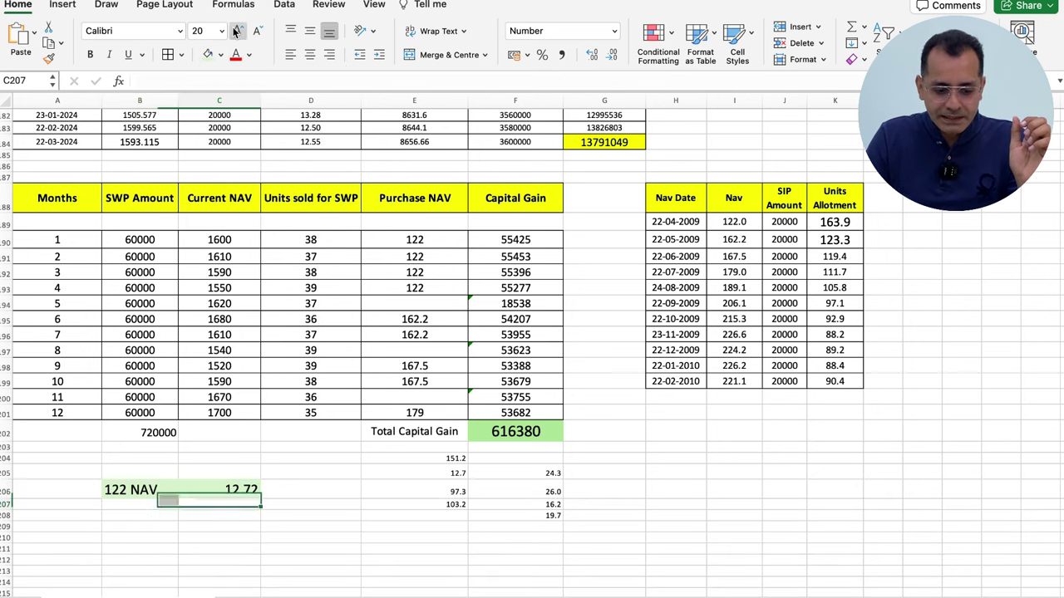
pyautogui.press('Left')
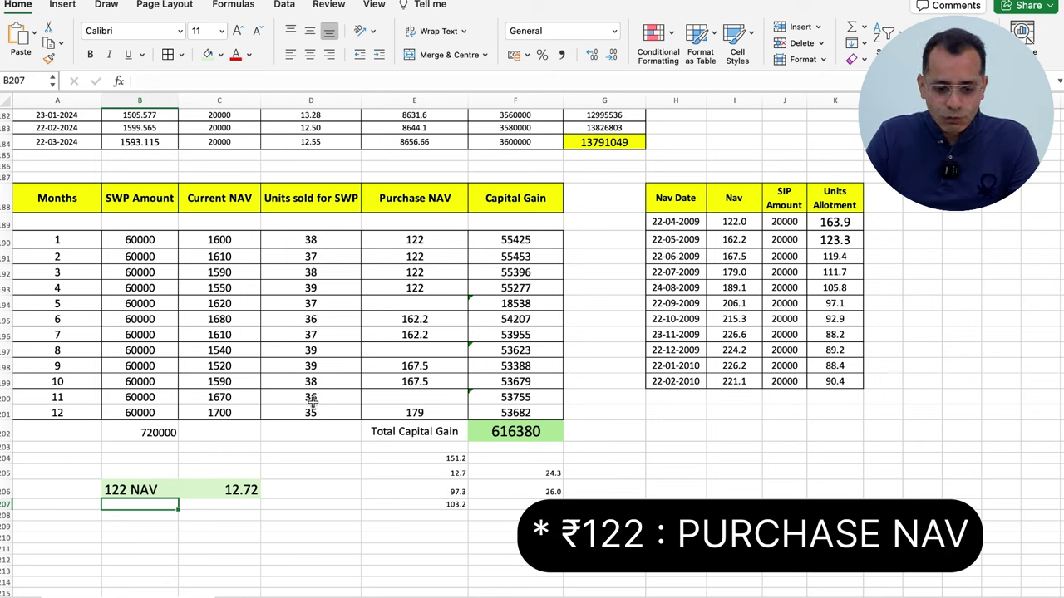
# Step: Enter =D194-C206 in C207 for the month-5 units taken from the 162.2 NAV lot
pyautogui.press('Right')
pyautogui.write('=')
pyautogui.click(312, 401)
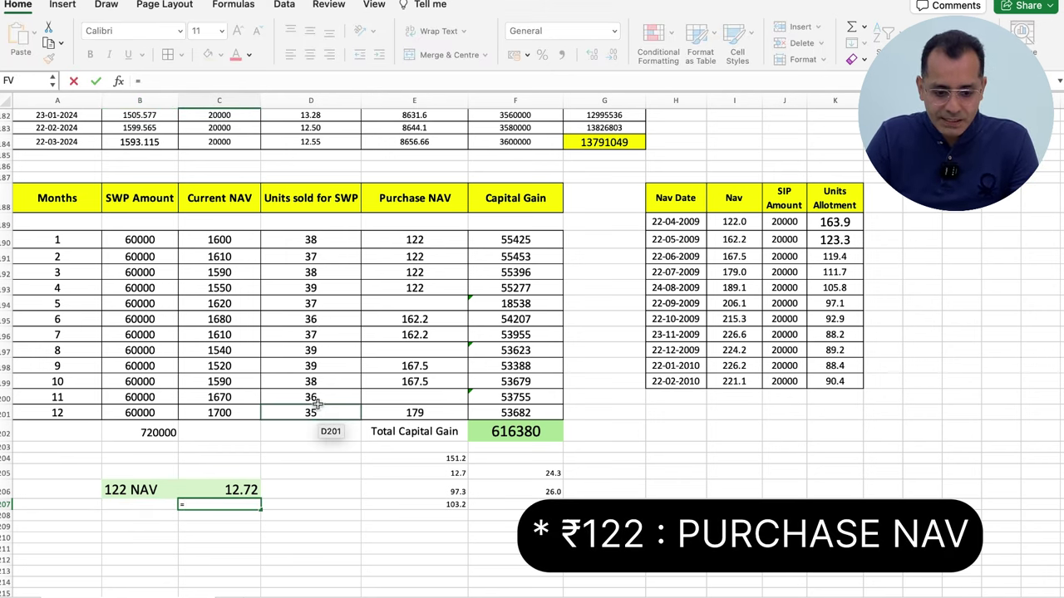
pyautogui.click(331, 302)
pyautogui.write('-')
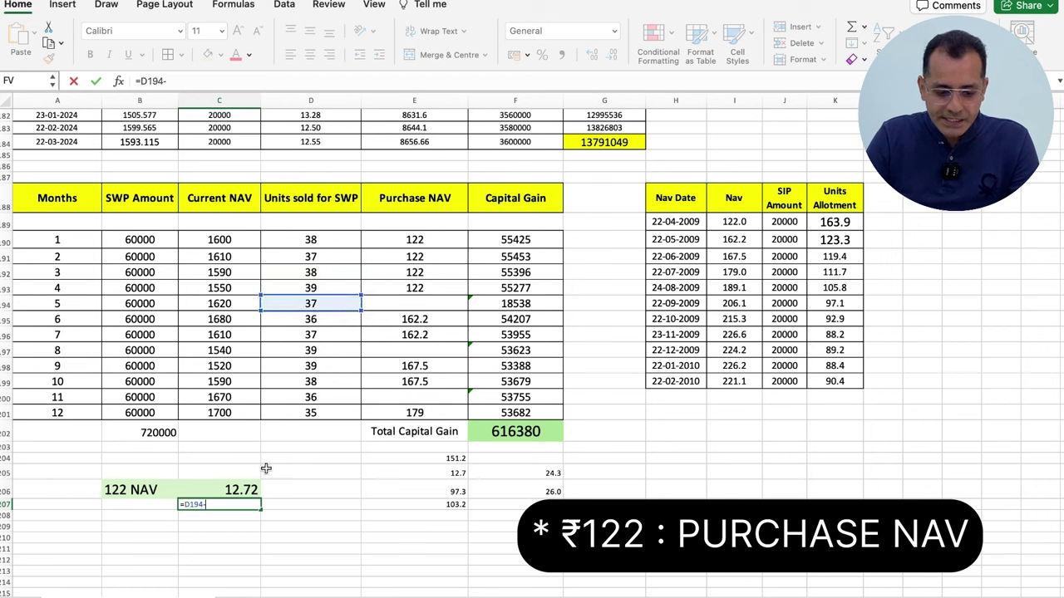
pyautogui.click(240, 490)
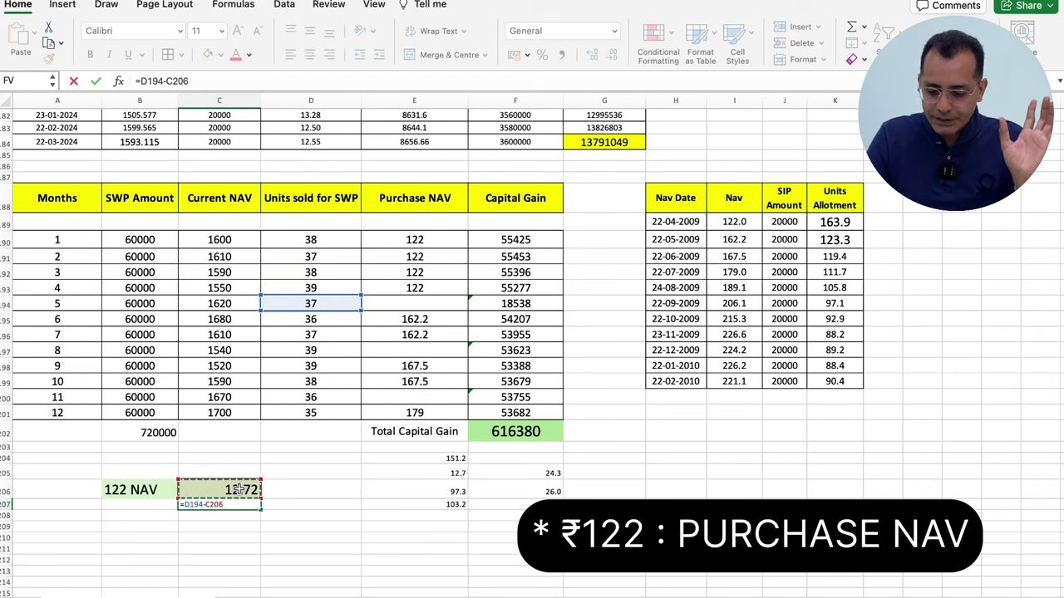
pyautogui.press('Return')
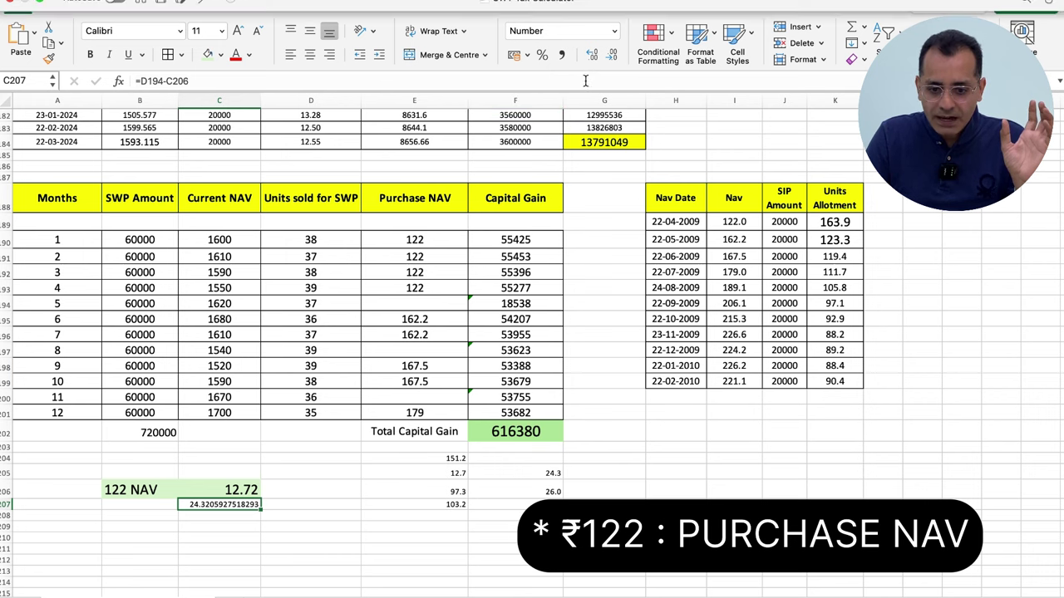
# Step: Trim the result to two decimals (24.32) and begin the '162.2 NAV' label in B207
pyautogui.click(611, 55)
pyautogui.click(611, 54)
pyautogui.click(611, 55)
pyautogui.click(611, 55)
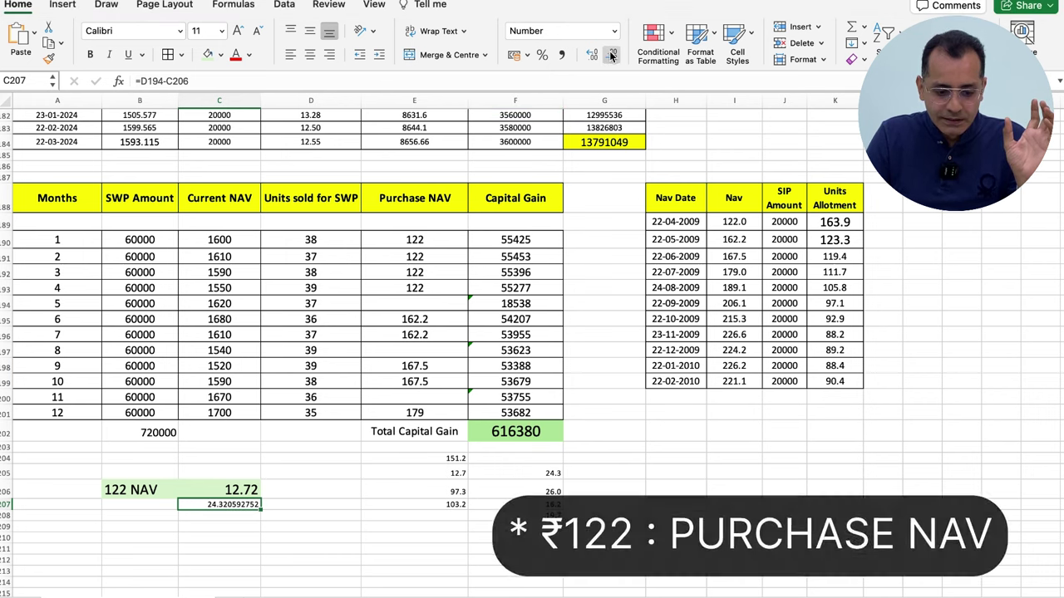
pyautogui.click(611, 55)
pyautogui.click(610, 55)
pyautogui.click(611, 55)
pyautogui.click(611, 55)
pyautogui.click(611, 54)
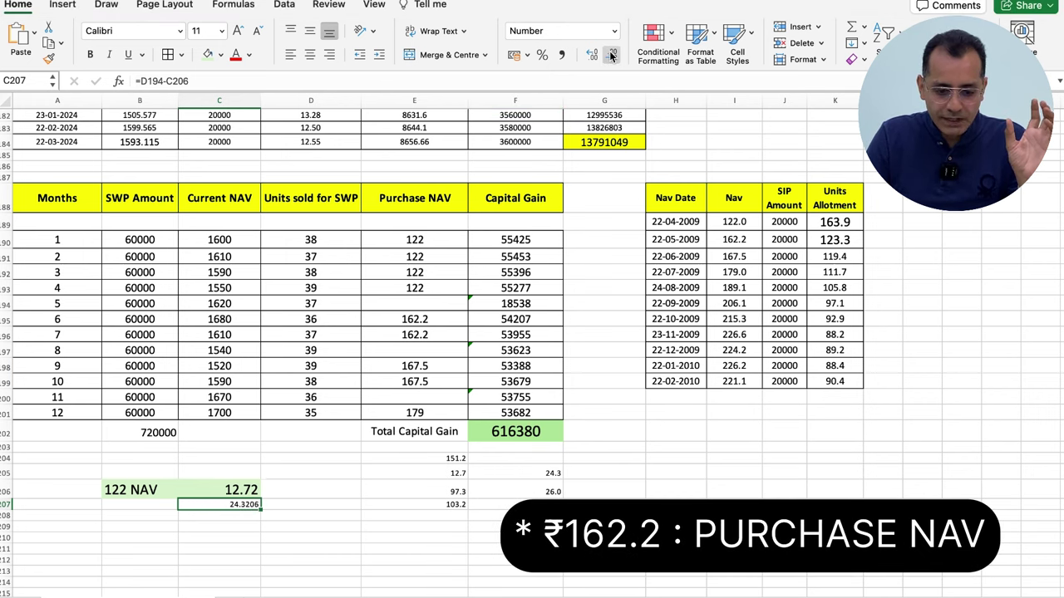
pyautogui.click(611, 55)
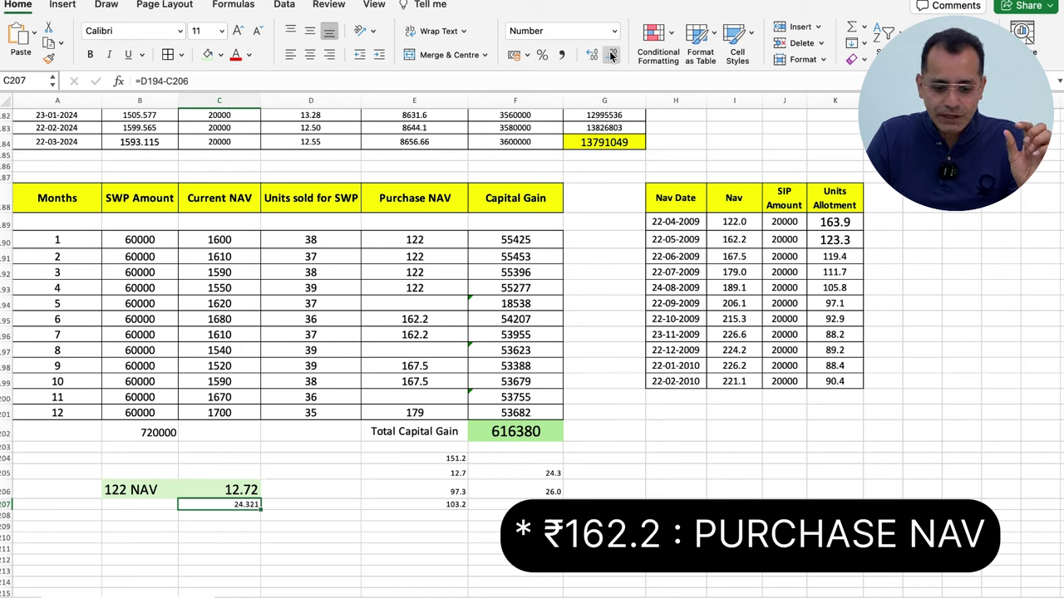
pyautogui.click(611, 55)
pyautogui.press('Left')
pyautogui.write('16')
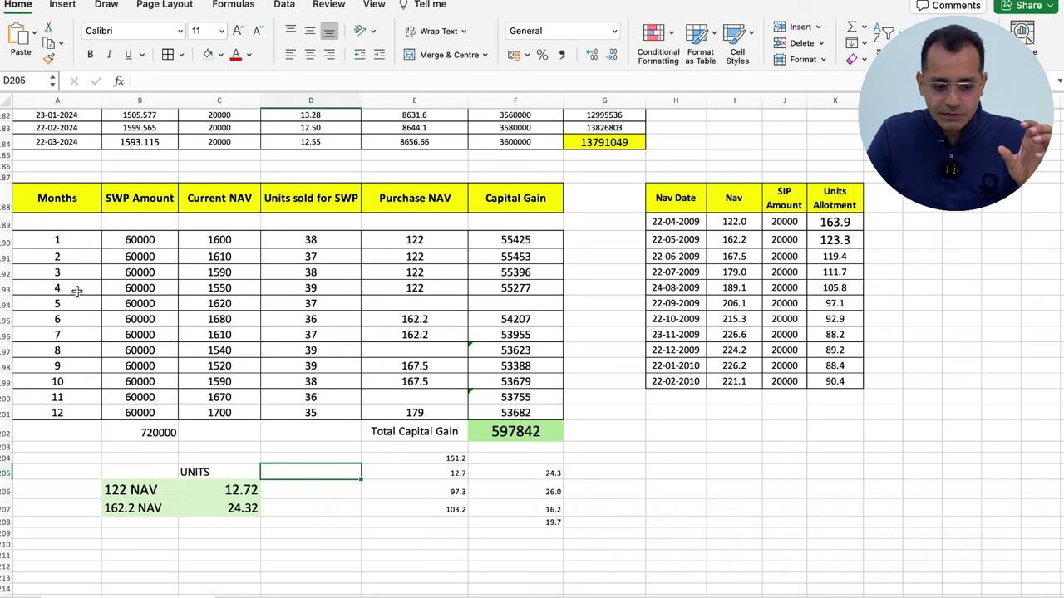
# Step: Add a 'CAP GAIN' column heading above D206
pyautogui.click(55, 302)
pyautogui.hotkey('shift', 'Right')
pyautogui.hotkey('shift', 'Right')
pyautogui.hotkey('shift', 'Right')
pyautogui.hotkey('shift', 'Right')
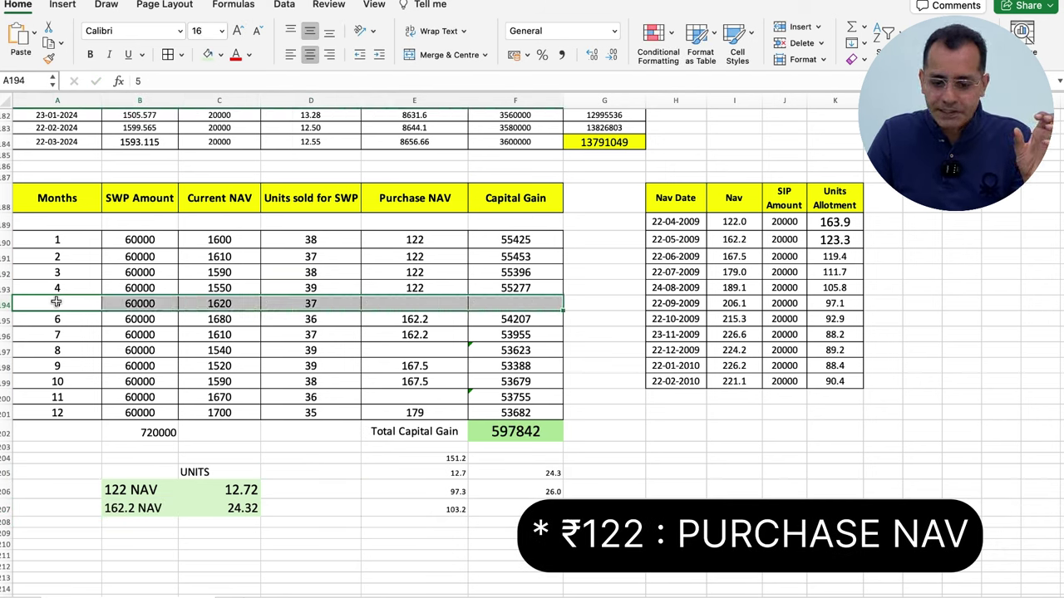
pyautogui.press('Down')
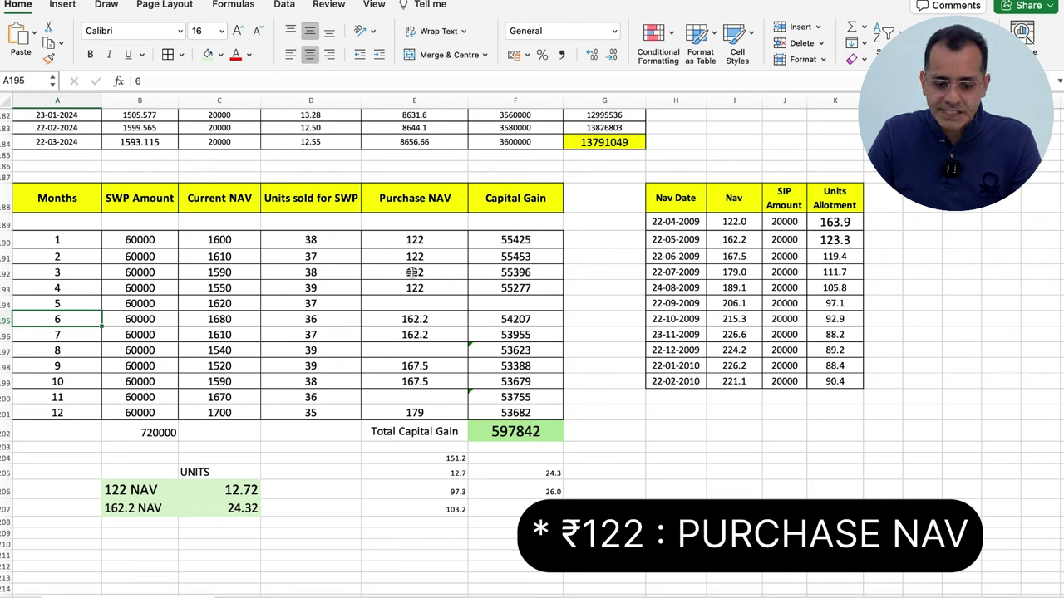
pyautogui.click(303, 472)
pyautogui.write('CAP H')
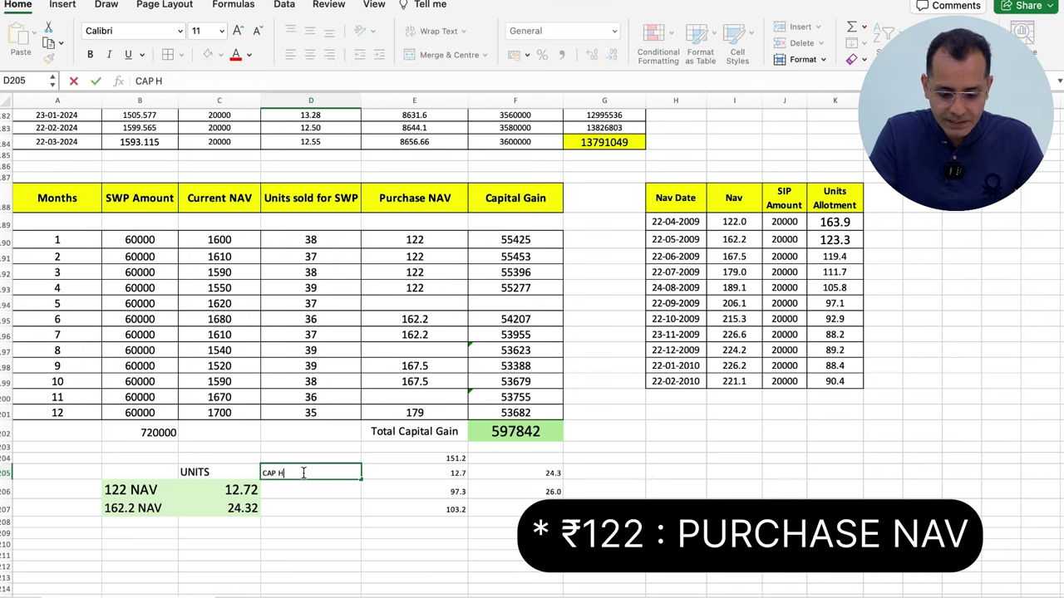
pyautogui.press('BackSpace')
pyautogui.write('GAIN')
pyautogui.press('Return')
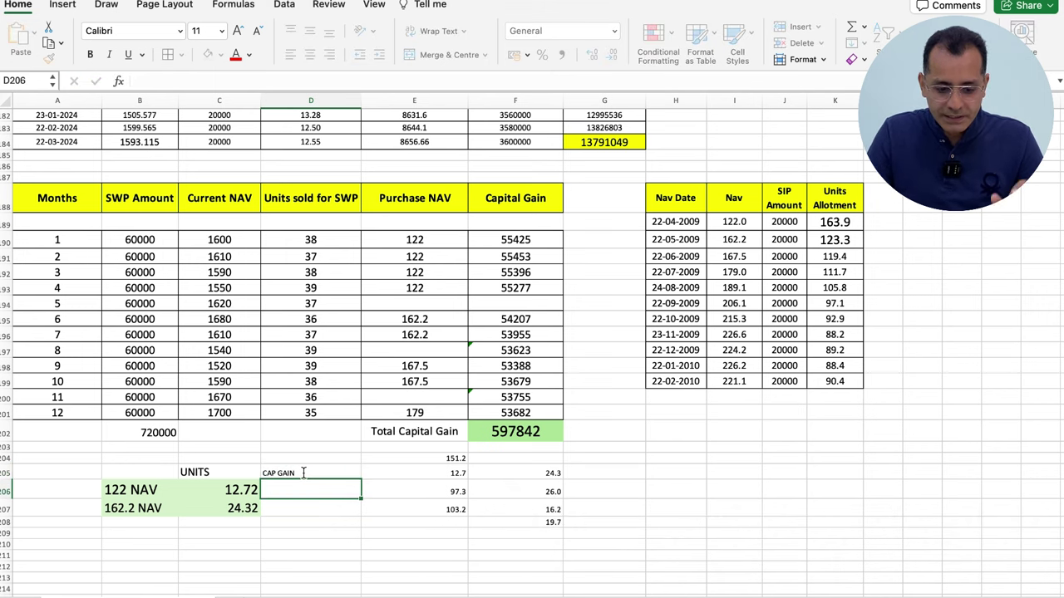
# Step: Enter =(C194-E193)*C206 in D206, giving 19049.23354 for the 122 NAV units
pyautogui.write('=(')
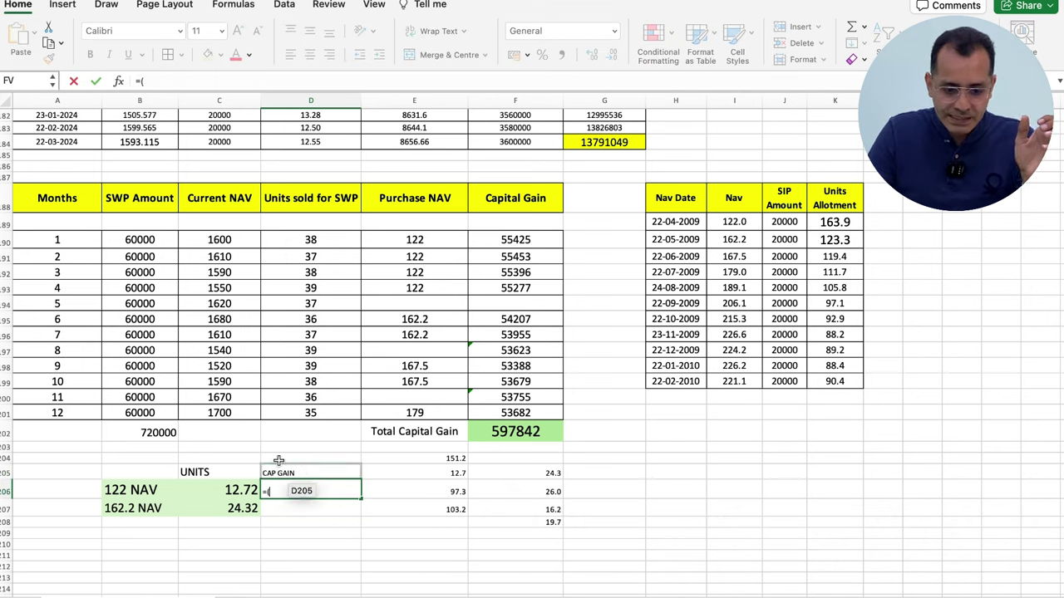
pyautogui.click(222, 305)
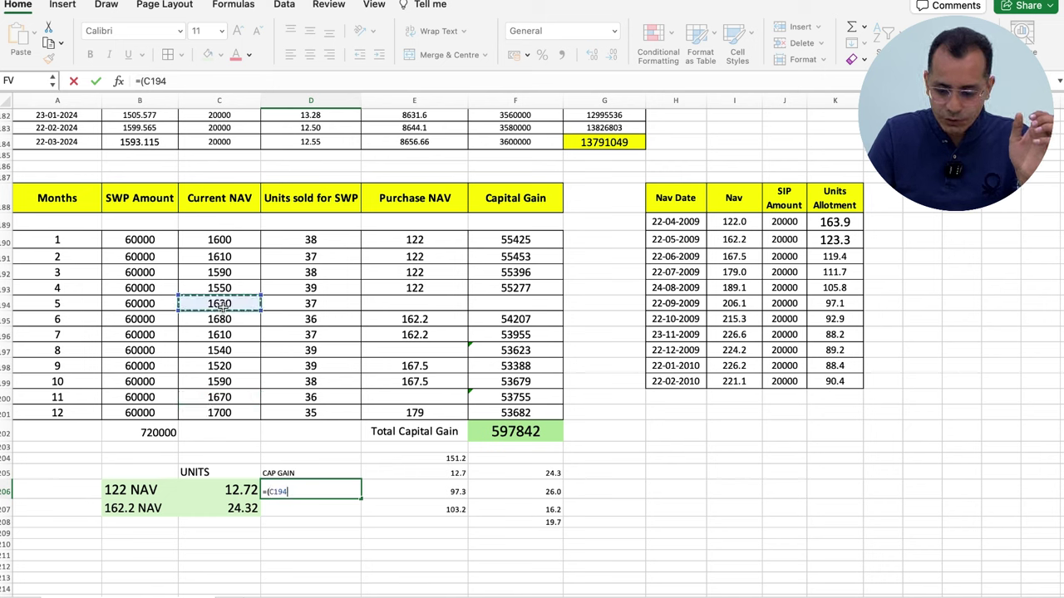
pyautogui.write('-')
pyautogui.click(412, 287)
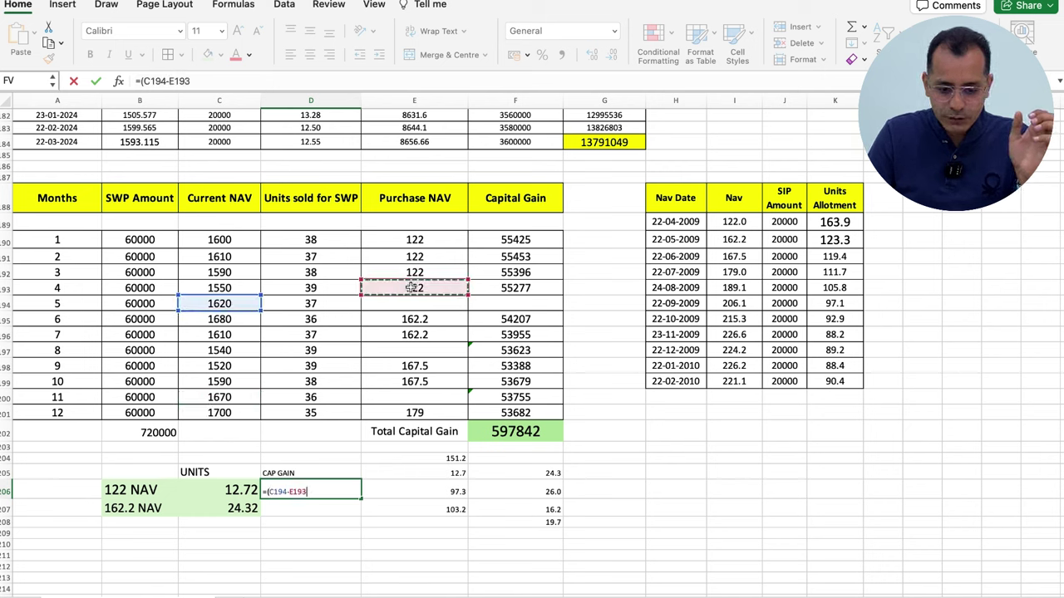
pyautogui.write(')')
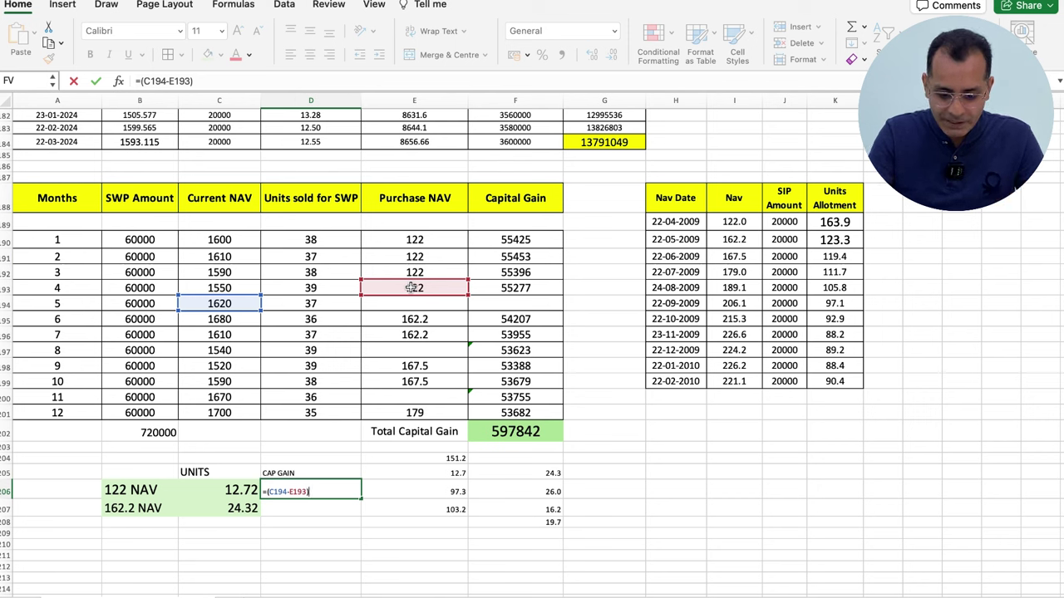
pyautogui.write('*')
pyautogui.click(230, 492)
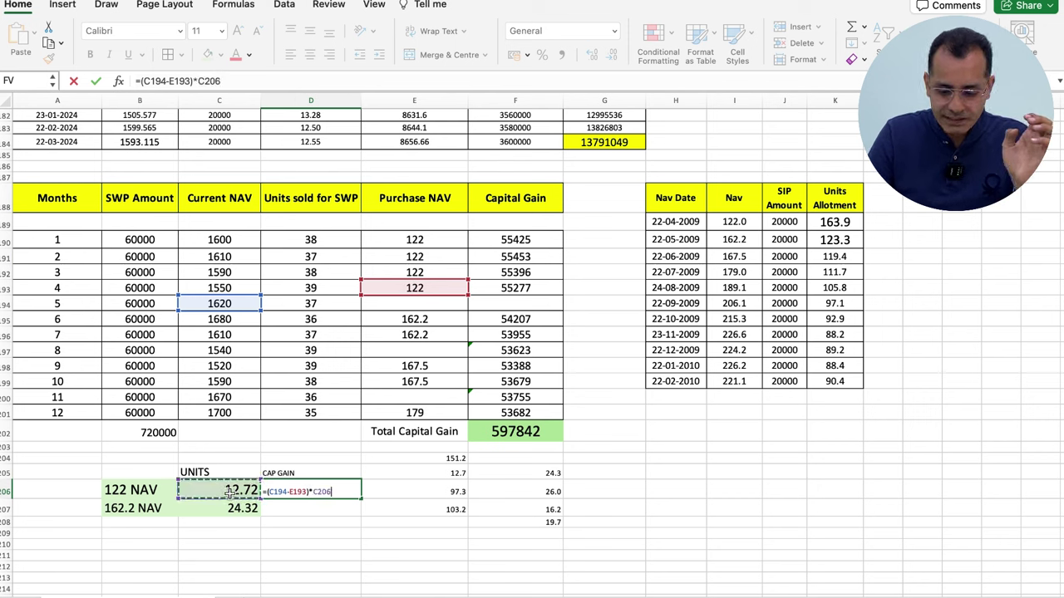
pyautogui.press('Return')
pyautogui.press('Up')
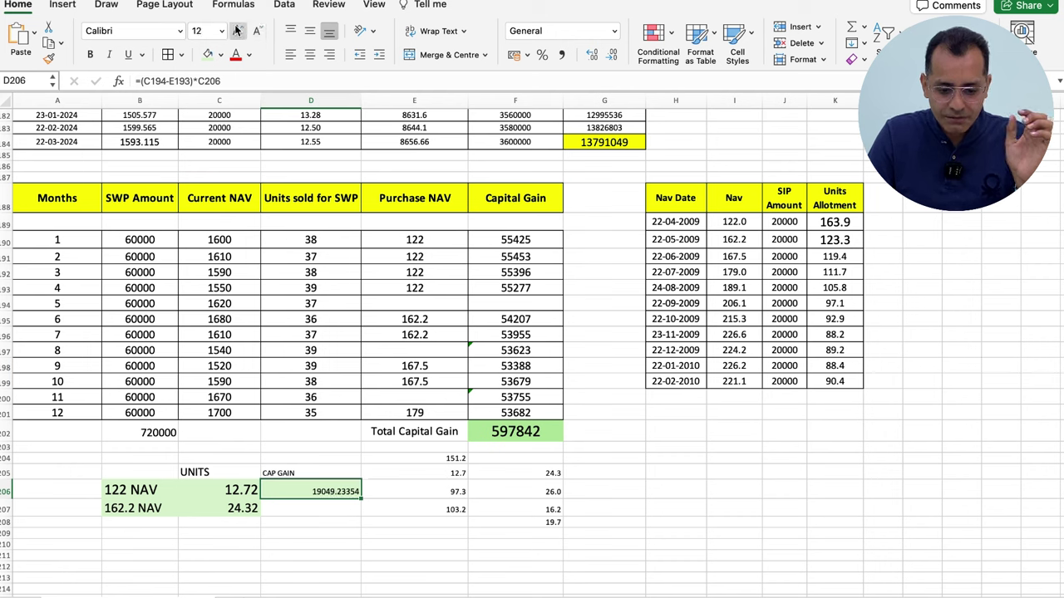
# Step: Enter =(C194-E195)*C207 in D207, giving 35454.56011, and fill it light green
pyautogui.press('Down')
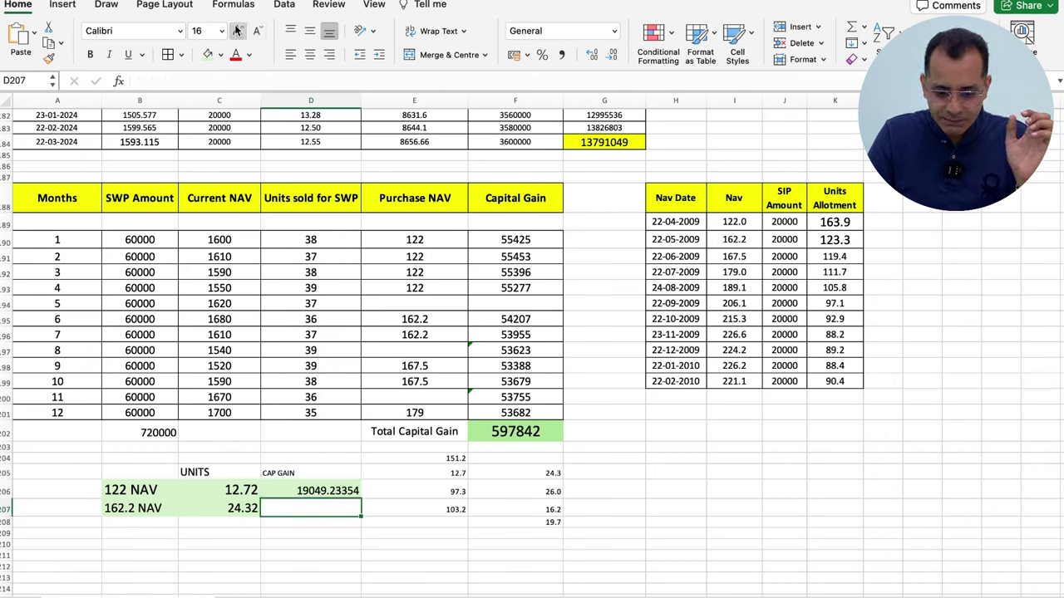
pyautogui.write('=')
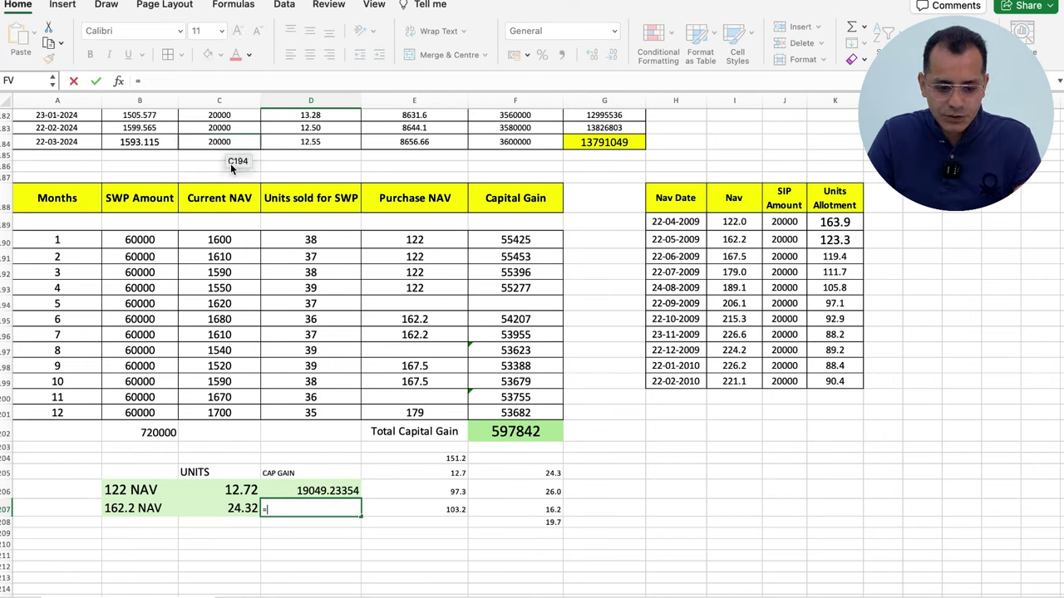
pyautogui.click(221, 305)
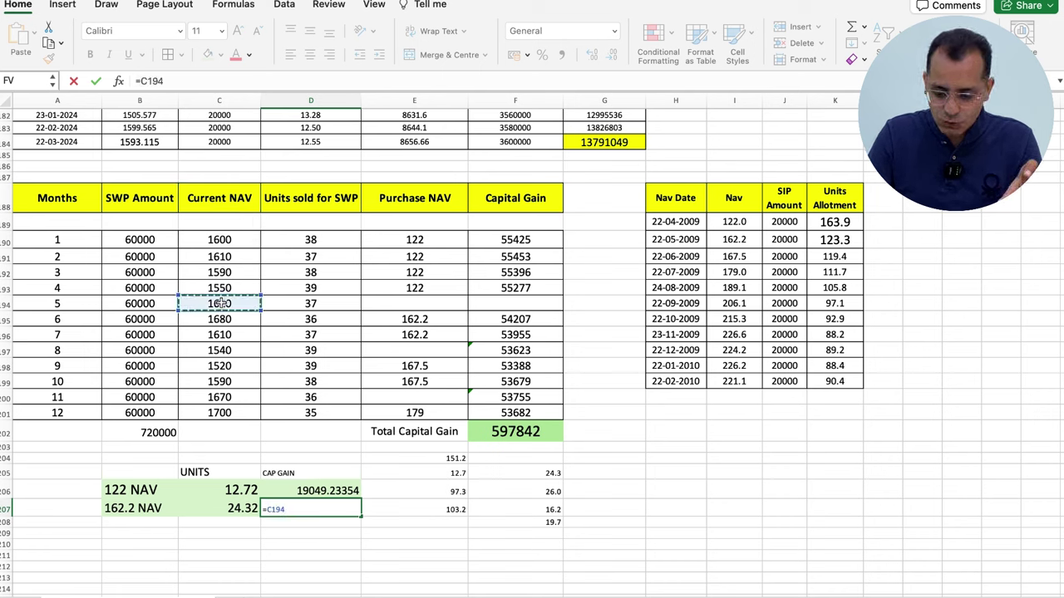
pyautogui.press('BackSpace')
pyautogui.press('BackSpace')
pyautogui.press('BackSpace')
pyautogui.write('(')
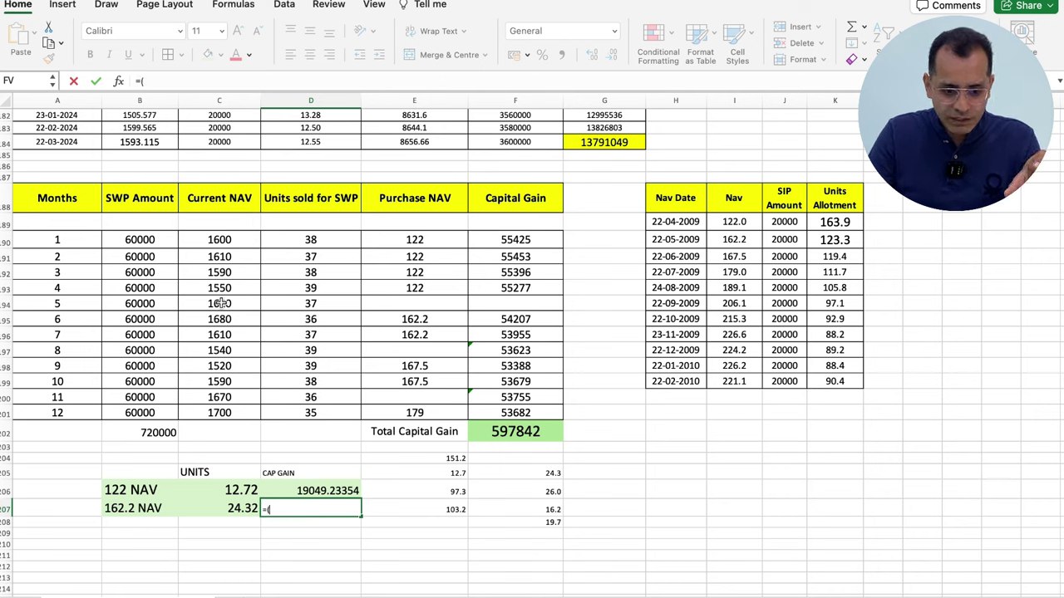
pyautogui.click(220, 304)
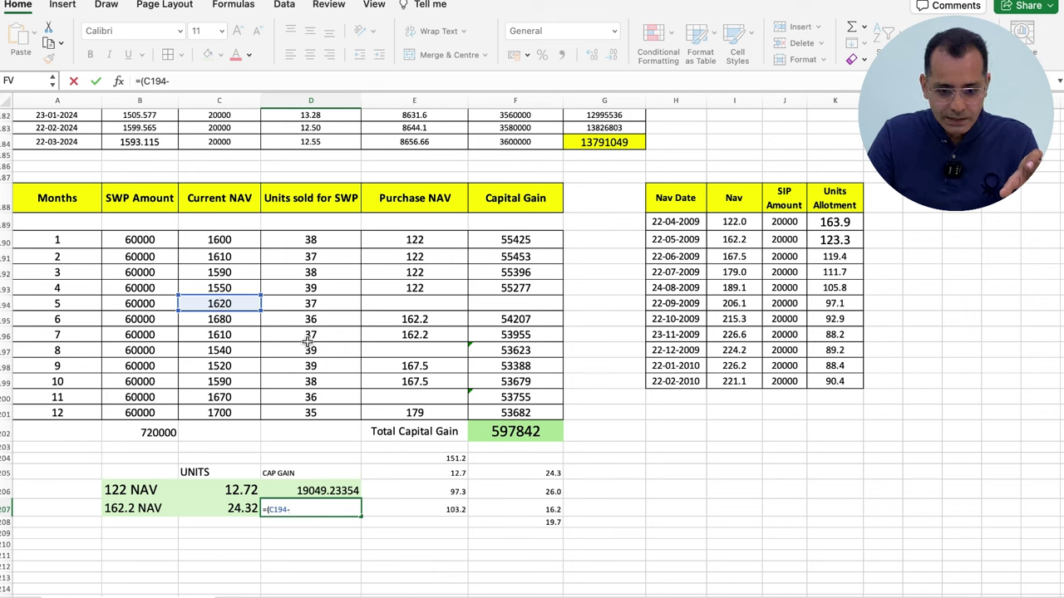
pyautogui.click(409, 320)
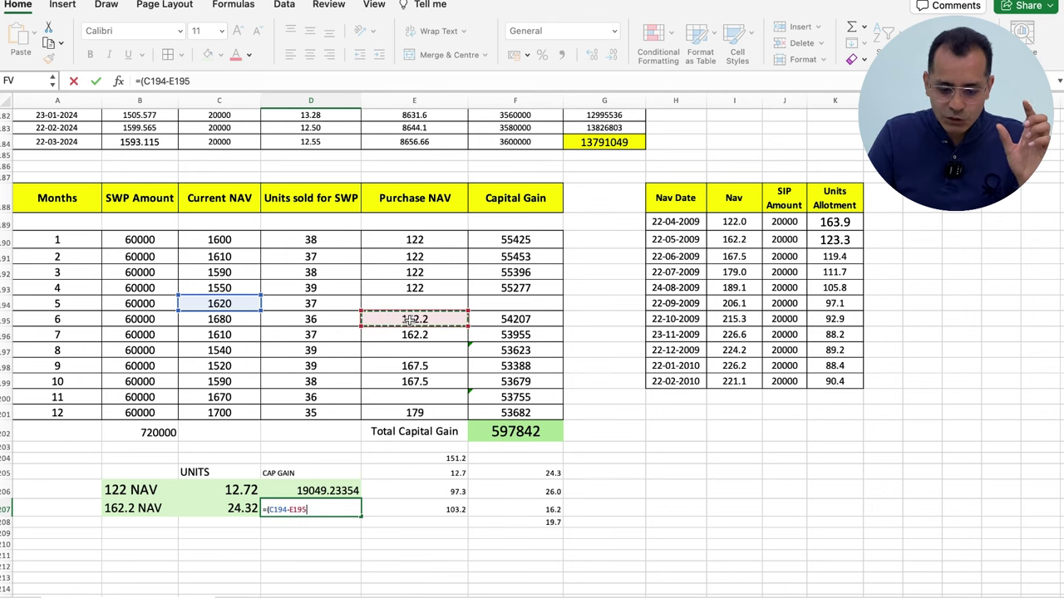
pyautogui.write(')*')
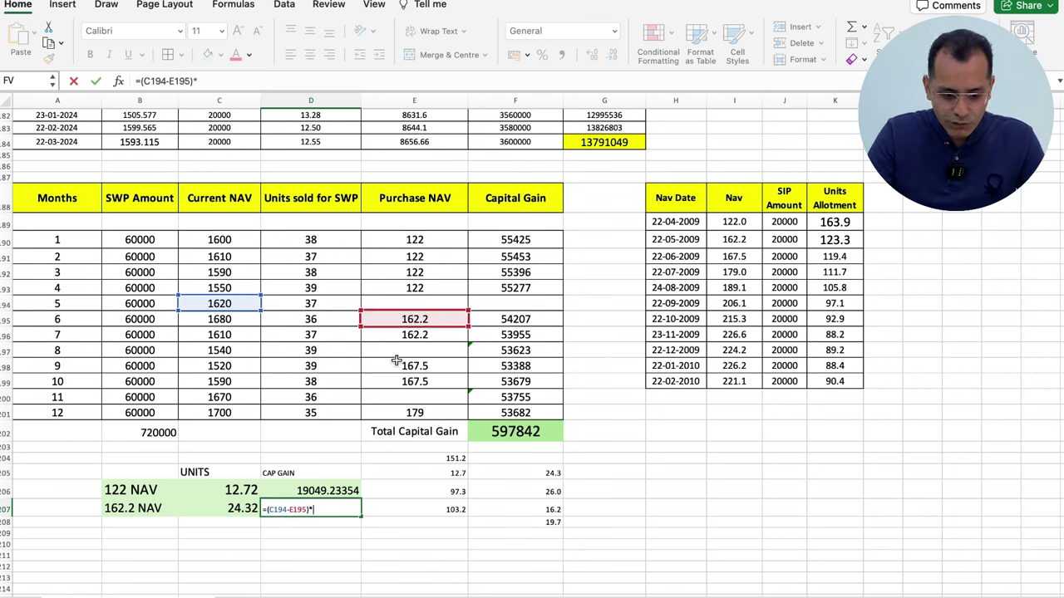
pyautogui.click(240, 508)
pyautogui.press('Return')
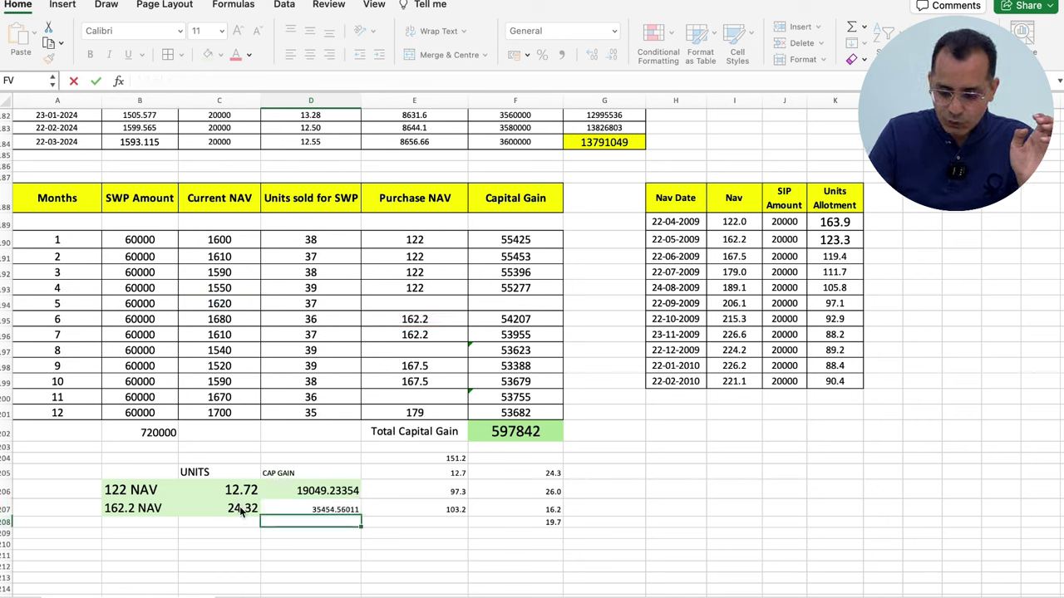
pyautogui.press('Up')
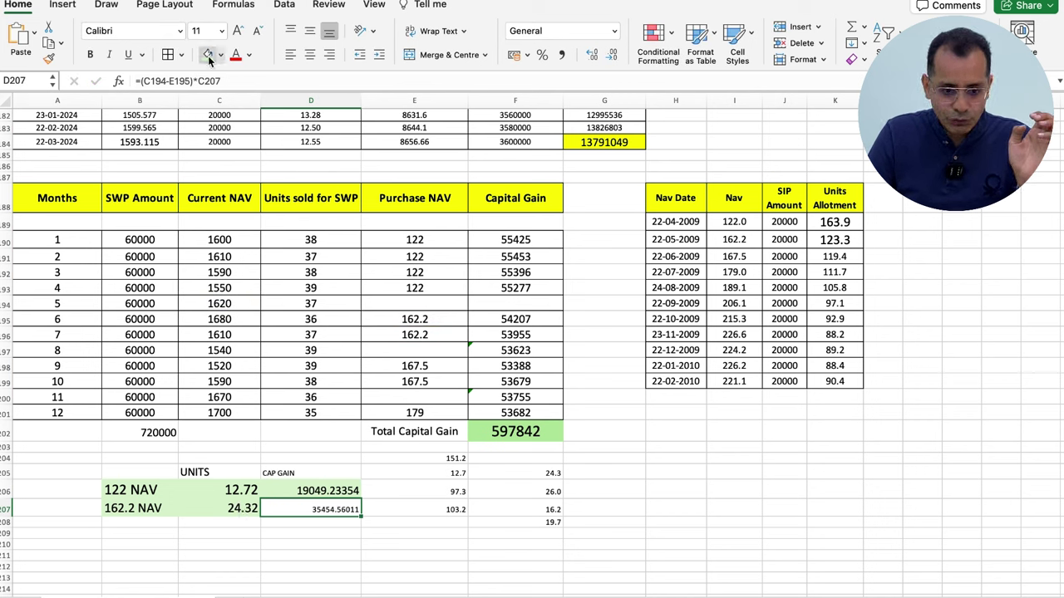
pyautogui.click(209, 55)
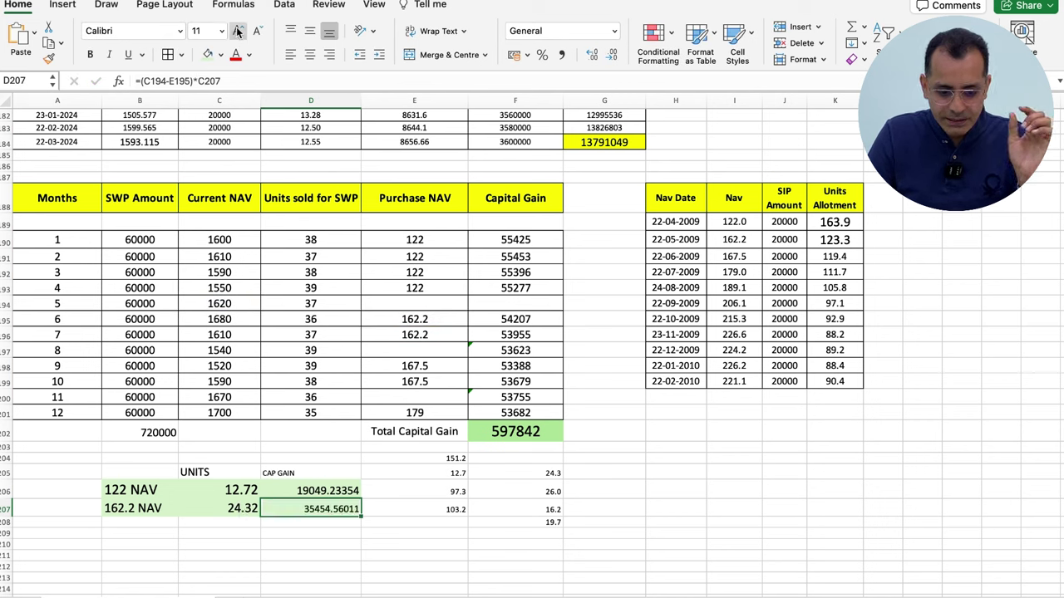
pyautogui.click(530, 304)
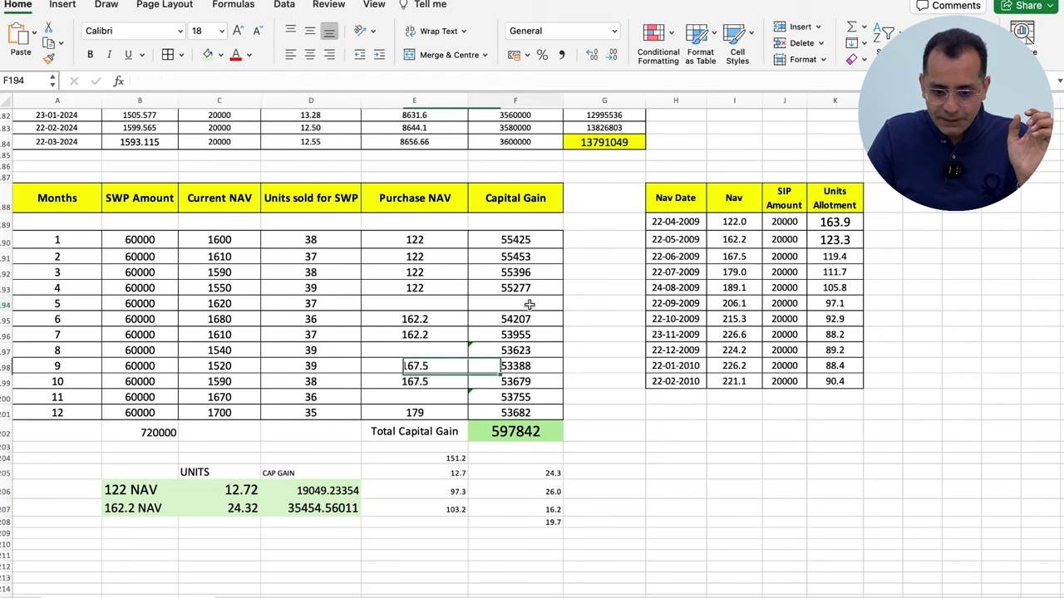
pyautogui.write('=')
# Step: Enter =D206+D207 in F194 so month 5's capital gain becomes about 54504
pyautogui.click(316, 489)
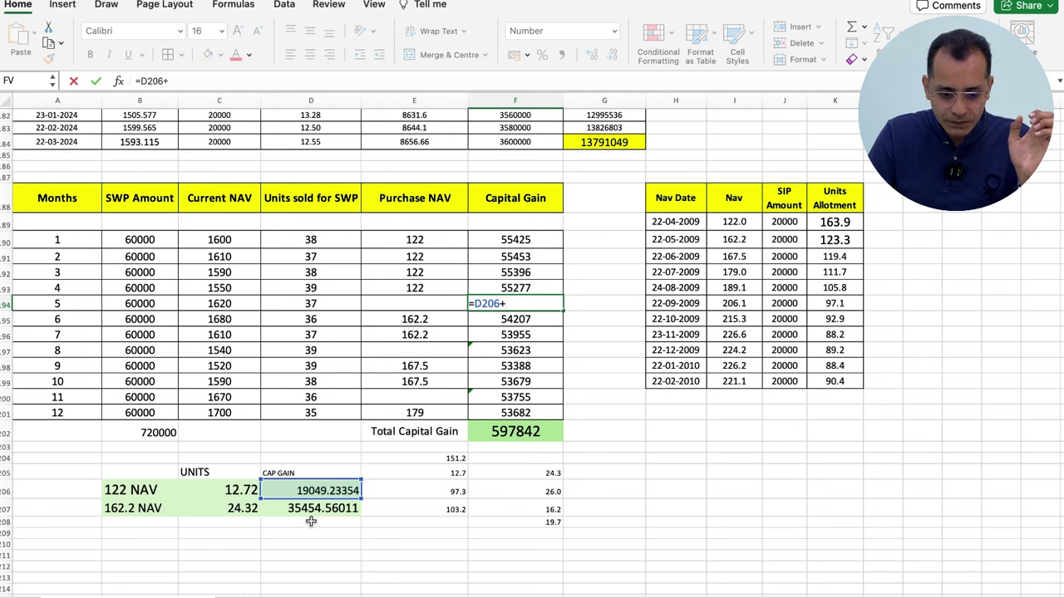
pyautogui.click(329, 504)
pyautogui.press('Return')
pyautogui.press('Up')
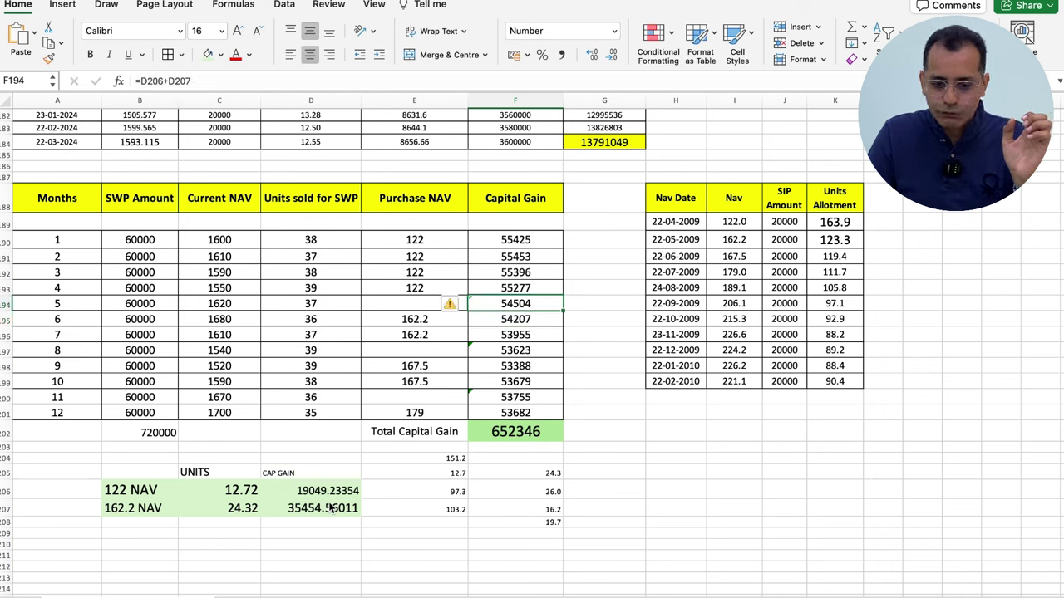
# Step: Review the purchase NAV, units-sold and capital gain formulas for months 8 to 11
pyautogui.press('Down')
pyautogui.press('Down')
pyautogui.press('Down')
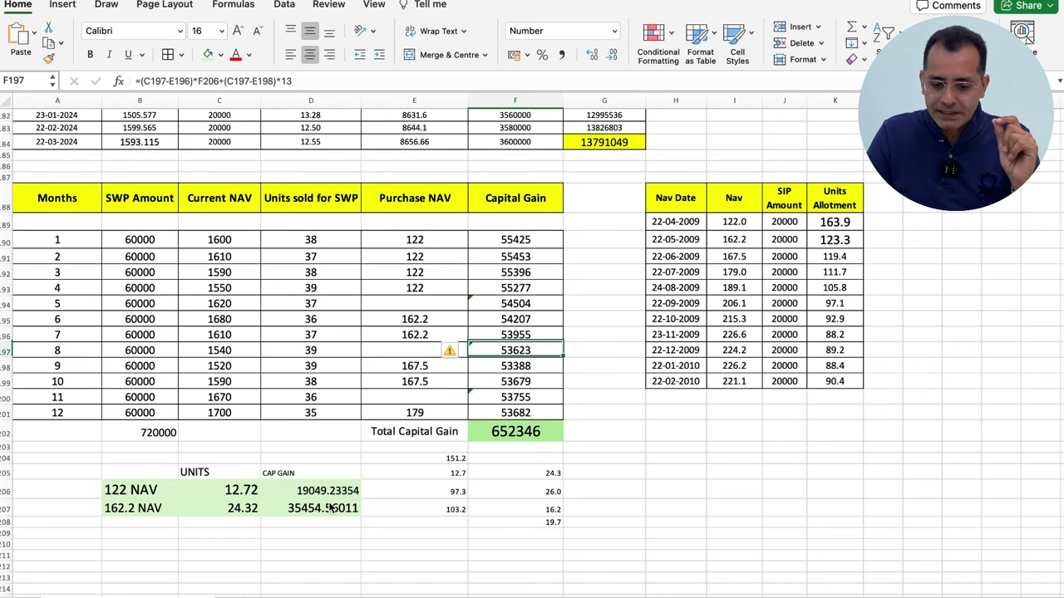
pyautogui.press('Left')
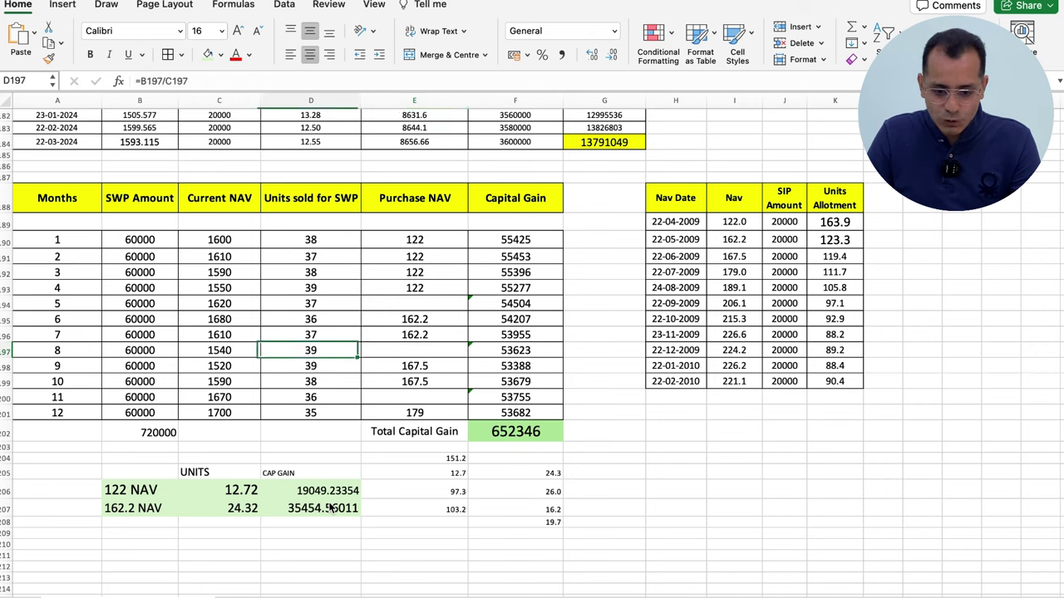
pyautogui.hotkey('ctrl', 'v')
pyautogui.hotkey('shift', 'Right')
pyautogui.hotkey('shift', 'Left')
pyautogui.hotkey('shift', 'Left')
pyautogui.hotkey('shift', 'Left')
pyautogui.hotkey('shift', 'Left')
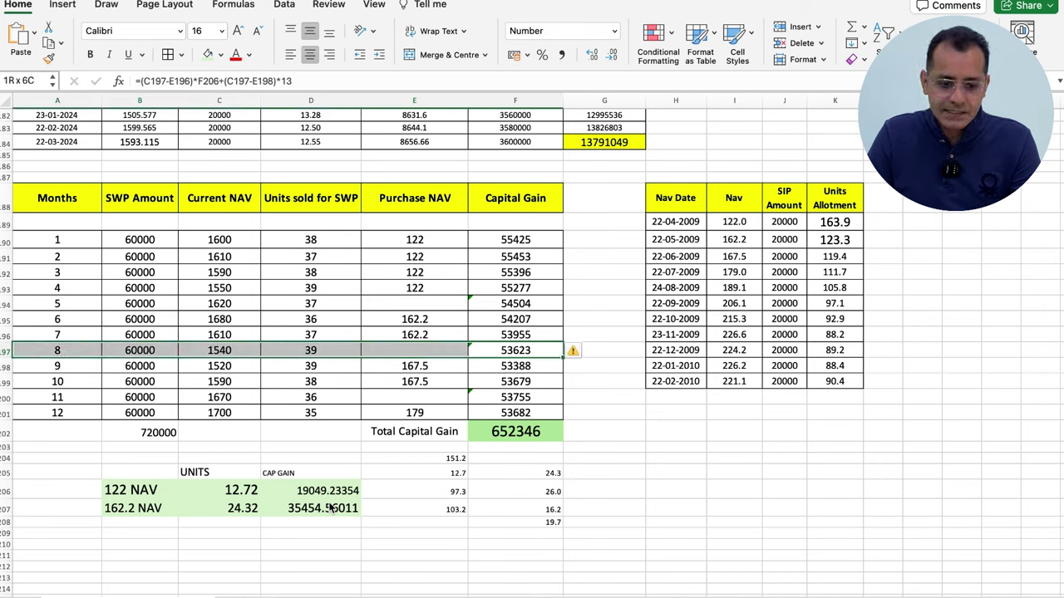
pyautogui.press('Down')
pyautogui.press('Down')
pyautogui.press('Down')
pyautogui.hotkey('shift', 'Left')
pyautogui.hotkey('shift', 'Left')
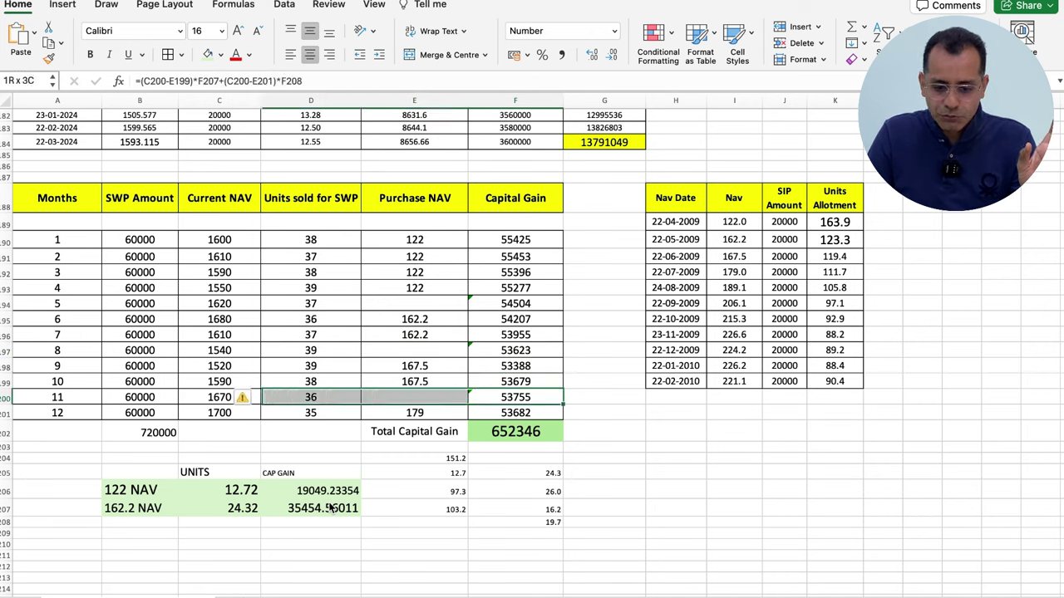
pyautogui.hotkey('shift', 'Left')
pyautogui.hotkey('shift', 'Left')
pyautogui.hotkey('shift', 'Left')
pyautogui.press('Up')
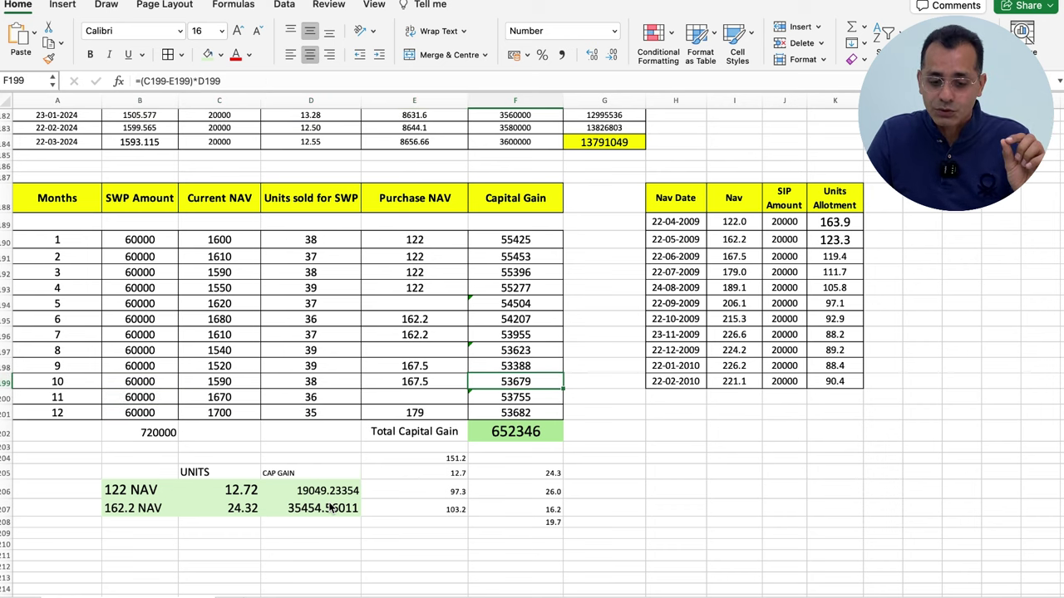
pyautogui.press('Left')
pyautogui.press('Down')
pyautogui.press('Left')
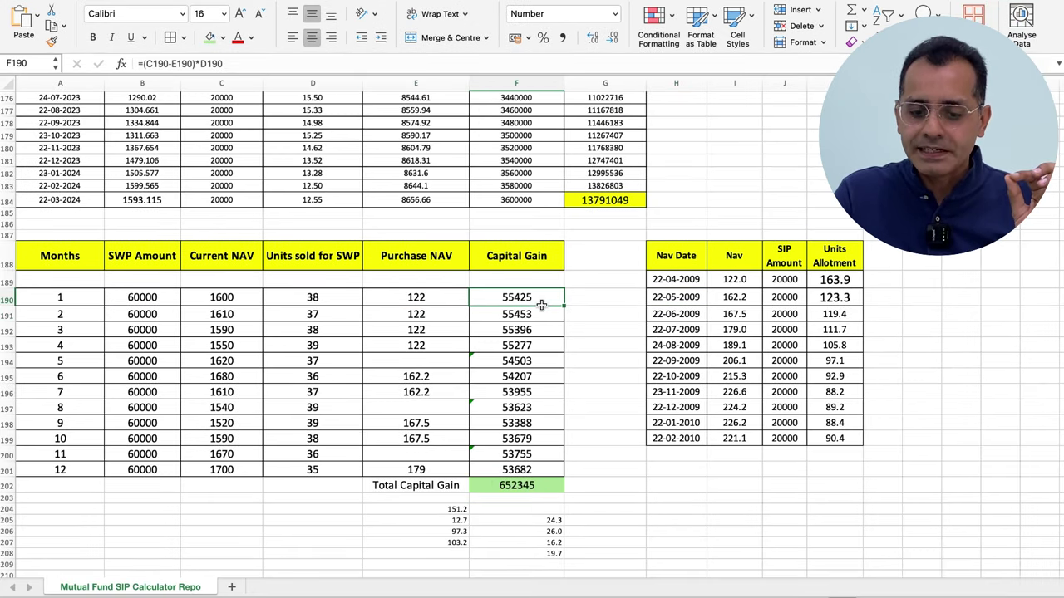
# Step: Enlarge the Total Capital Gain figure 652345 by two font steps
pyautogui.hotkey('shift', 'Down')
pyautogui.hotkey('shift', 'Down')
pyautogui.hotkey('shift', 'Down')
pyautogui.hotkey('shift', 'Down')
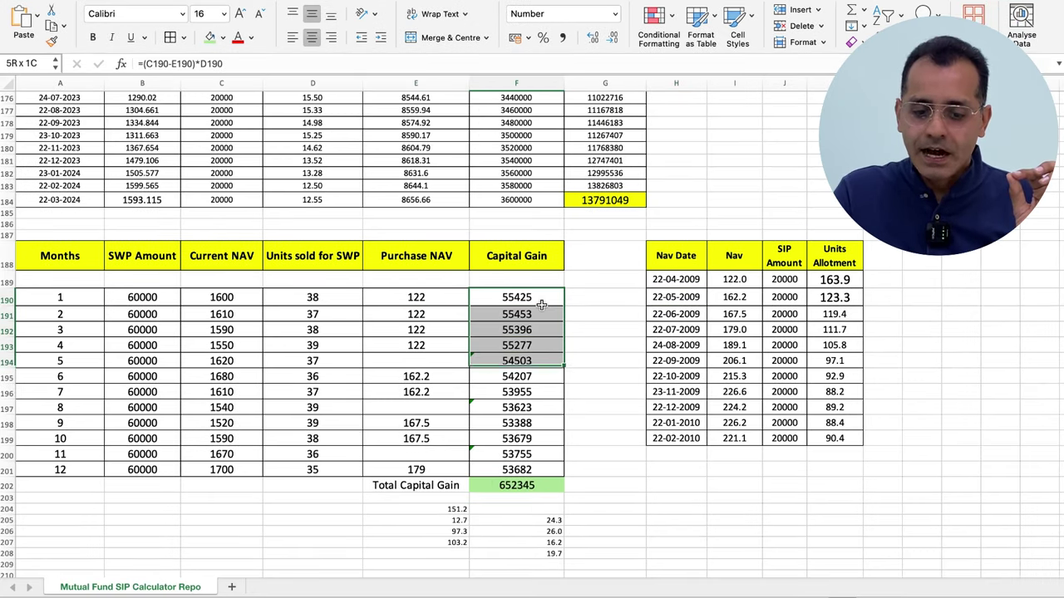
pyautogui.hotkey('shift', 'Down')
pyautogui.hotkey('shift', 'Down')
pyautogui.hotkey('shift', 'Down')
pyautogui.hotkey('shift', 'Down')
pyautogui.hotkey('shift', 'Down')
pyautogui.hotkey('shift', 'Down')
pyautogui.hotkey('shift', 'Down')
pyautogui.press('Down')
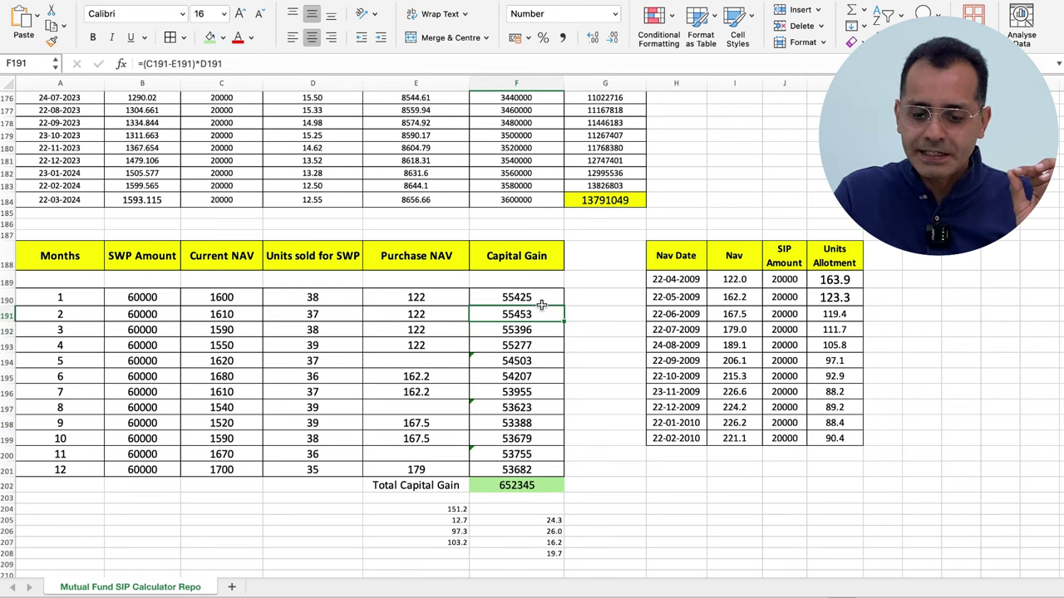
pyautogui.press('Down')
pyautogui.press('Down')
pyautogui.press('Down')
pyautogui.press('Down')
pyautogui.press('Down')
pyautogui.press('Down')
pyautogui.press('Down')
pyautogui.press('Down')
pyautogui.press('Down')
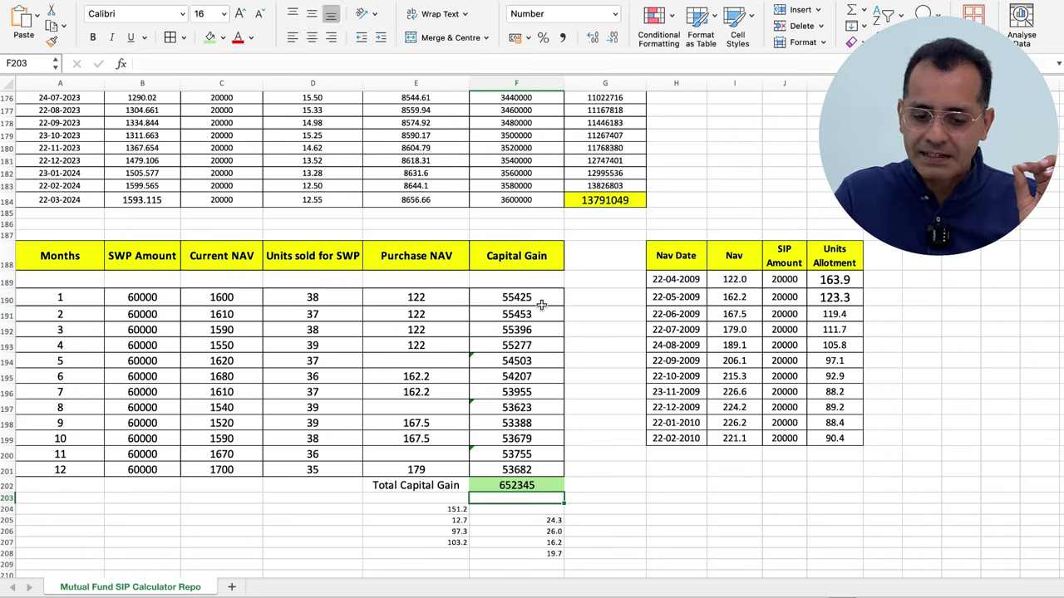
pyautogui.press('Down')
pyautogui.press('Down')
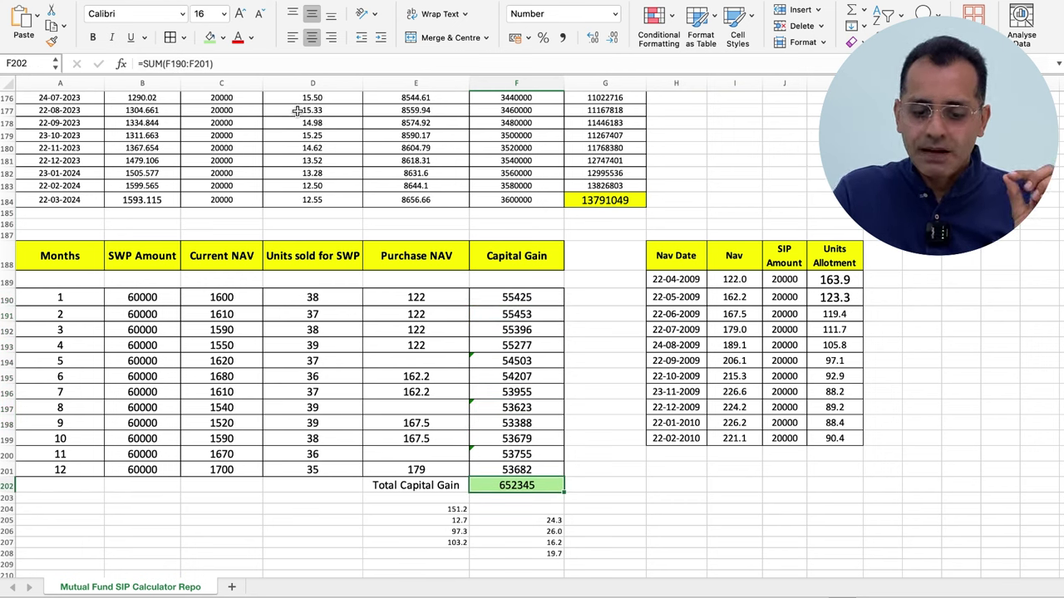
pyautogui.click(238, 13)
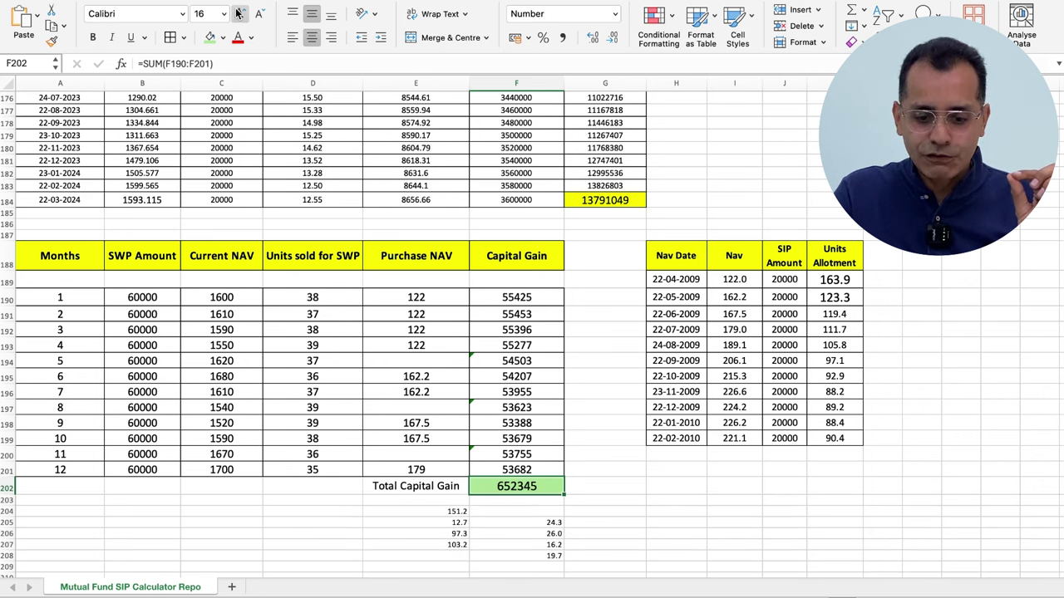
pyautogui.click(238, 13)
# Step: Total the SWP amounts in B202 with =SUM(B190:B201), giving 720000
pyautogui.press('Left')
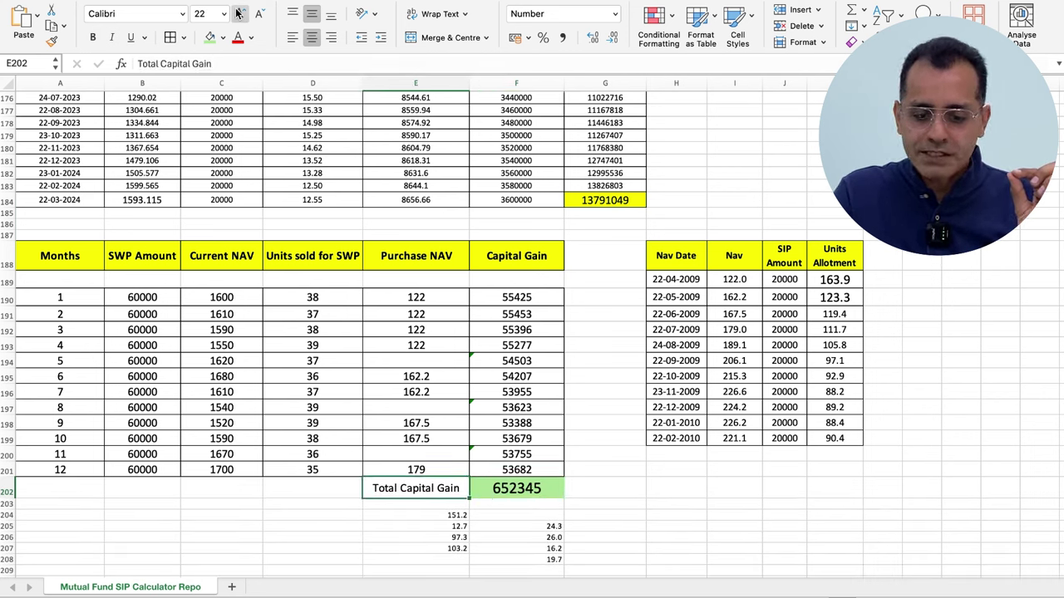
pyautogui.press('Left')
pyautogui.press('Left')
pyautogui.press('Left')
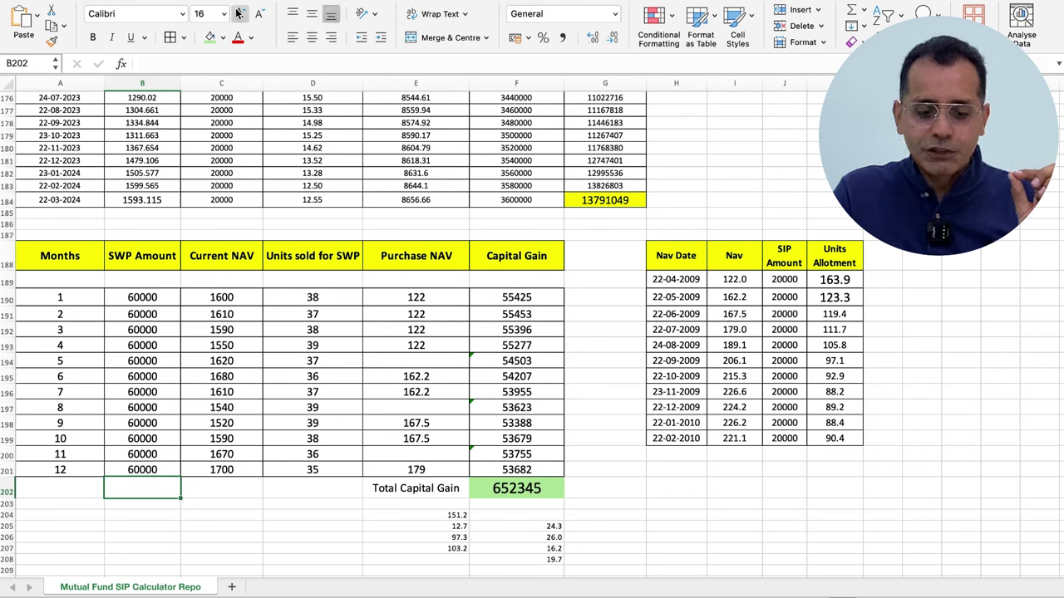
pyautogui.write('=SUM')
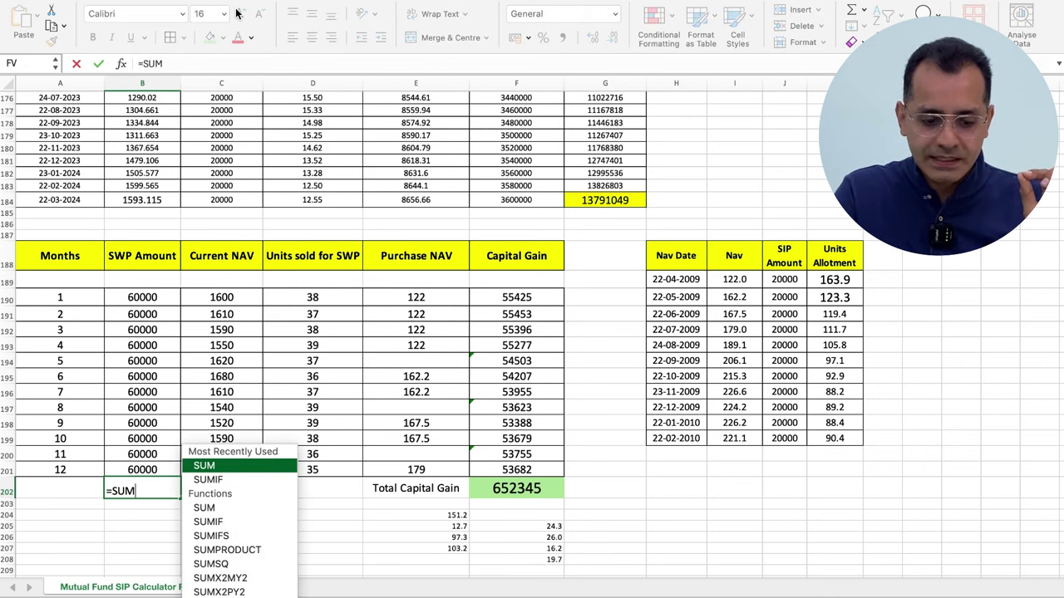
pyautogui.write('(')
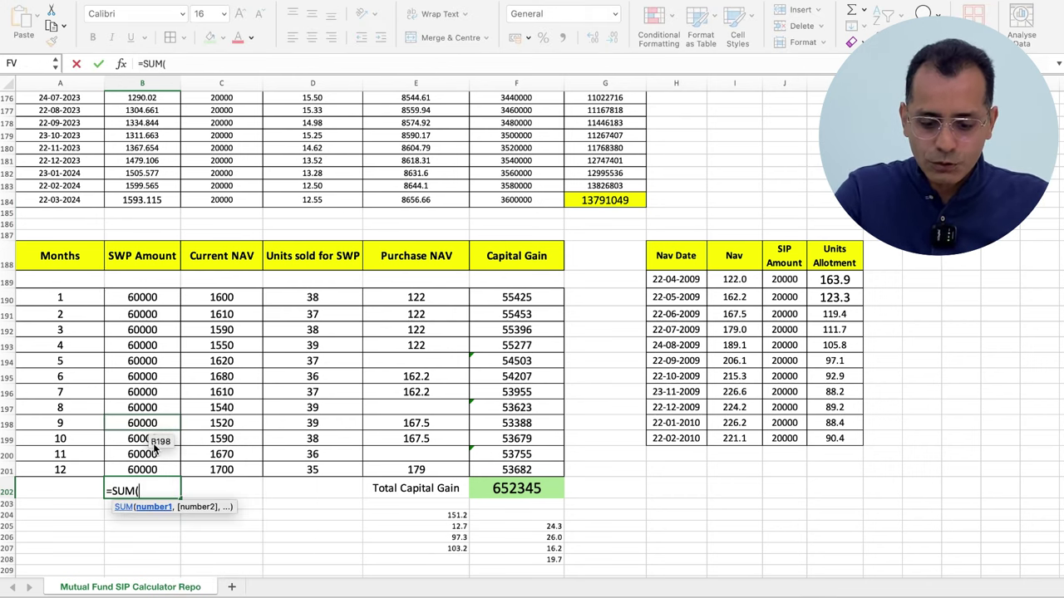
pyautogui.click(152, 463)
pyautogui.hotkey('shift', 'Up')
pyautogui.hotkey('shift', 'Up')
pyautogui.hotkey('shift', 'Up')
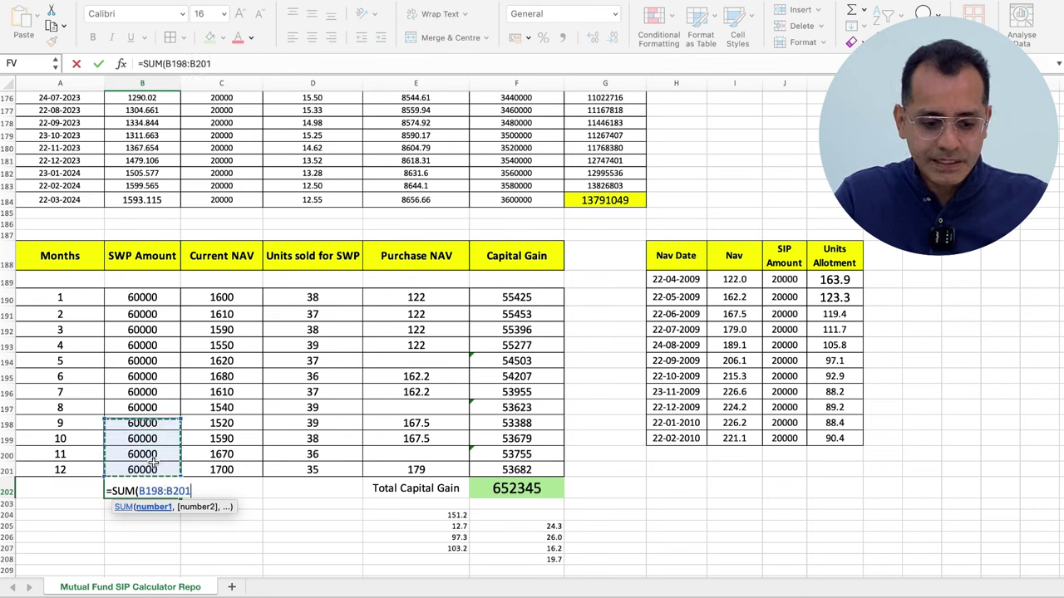
pyautogui.hotkey('shift', 'Up')
pyautogui.hotkey('shift', 'Up')
pyautogui.hotkey('shift', 'Up')
pyautogui.hotkey('shift', 'Up')
pyautogui.hotkey('shift', 'Up')
pyautogui.hotkey('shift', 'Up')
pyautogui.hotkey('shift', 'Up')
pyautogui.hotkey('shift', 'Up')
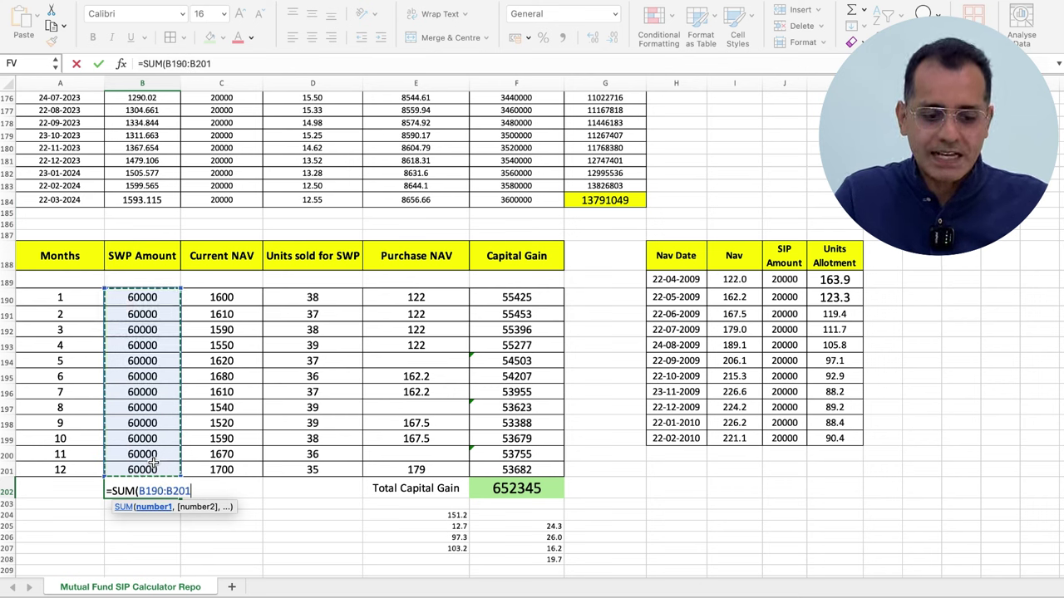
pyautogui.press('Return')
pyautogui.press('Up')
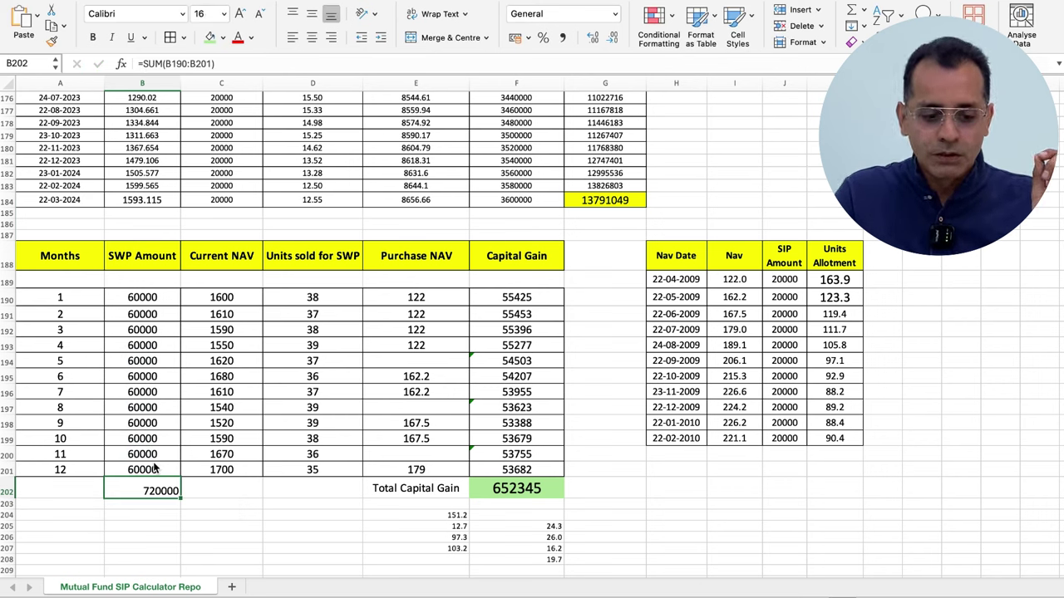
pyautogui.press('Right')
pyautogui.press('Right')
pyautogui.press('Right')
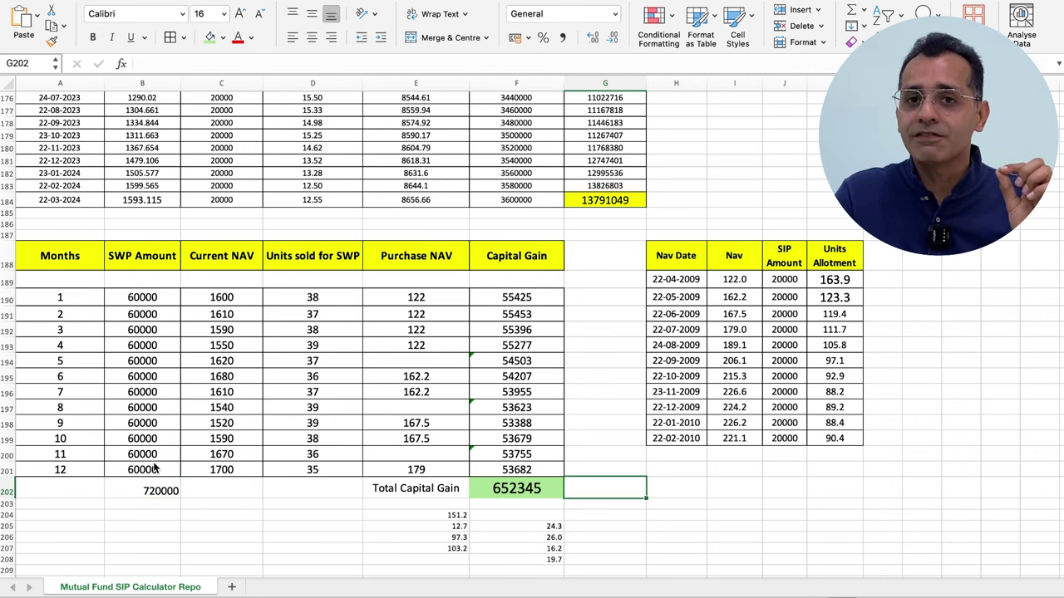
pyautogui.press('Right')
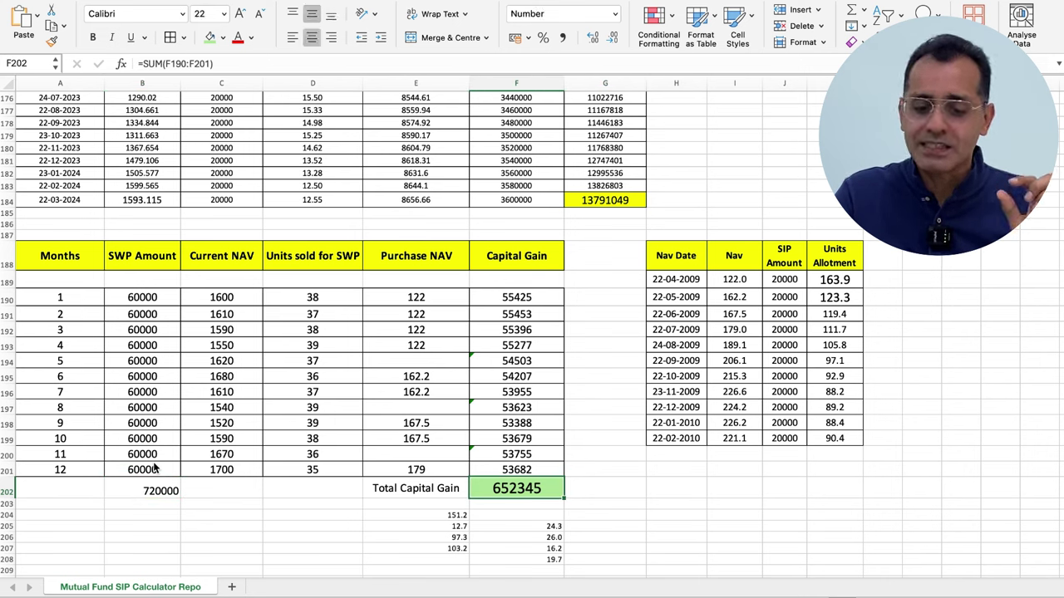
# Step: Check the Total Capital Gain label, then move to G202 beside the 652345 total for the 552345 taxable gain
pyautogui.press('Left')
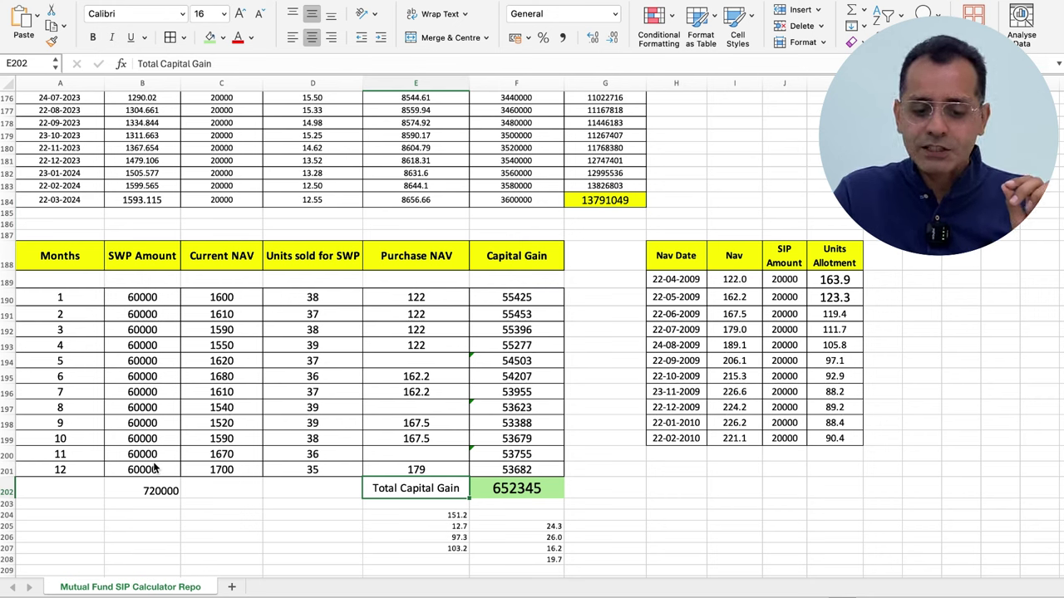
pyautogui.press('Right')
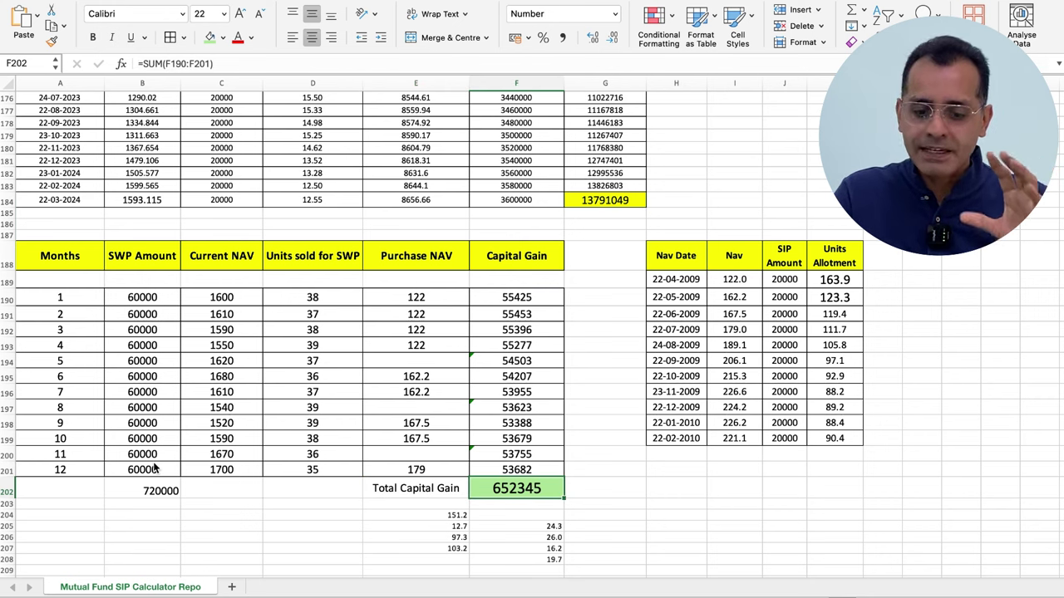
pyautogui.press('Right')
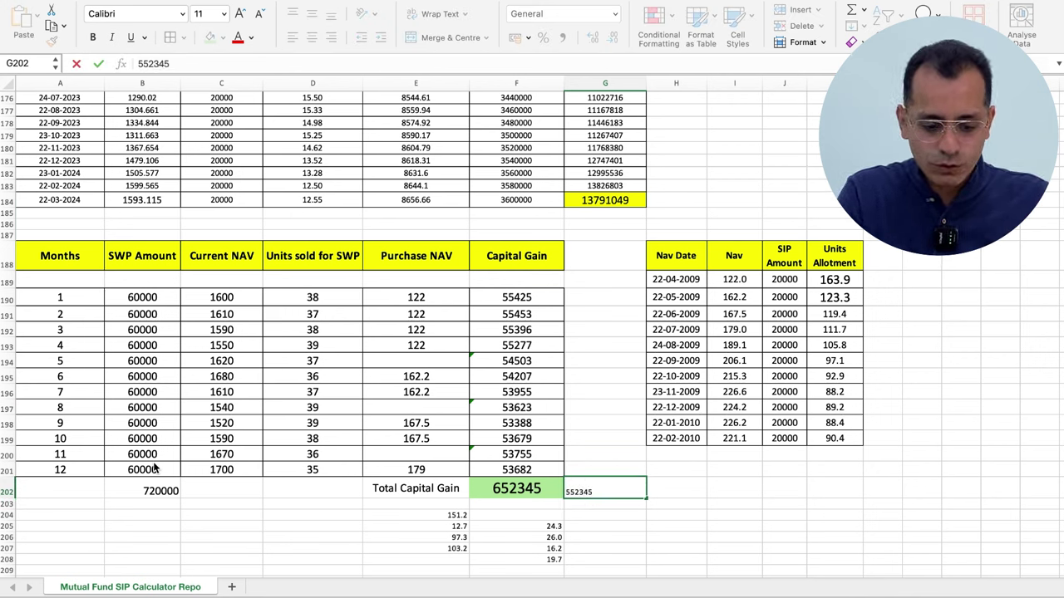
# Step: Confirm 552345 in G202 and give it a light green fill and a larger font
pyautogui.press('Return')
pyautogui.press('Up')
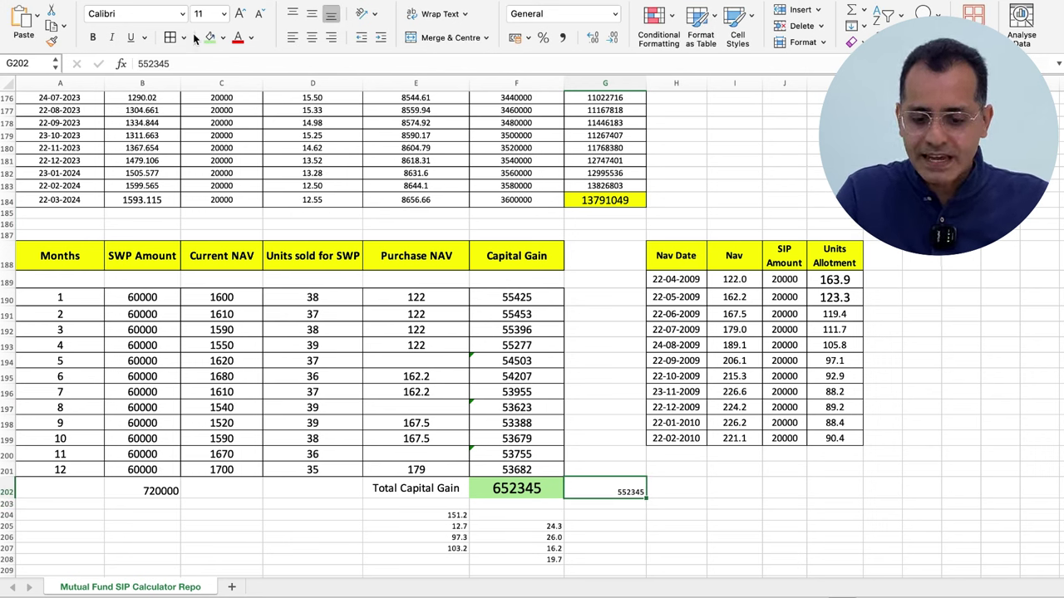
pyautogui.click(209, 38)
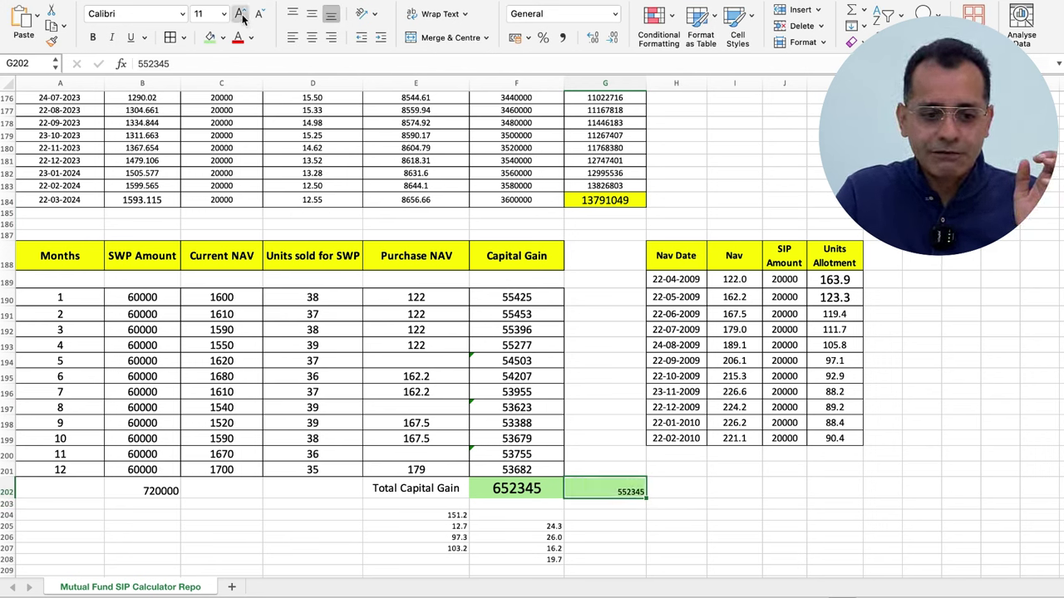
pyautogui.click(240, 15)
pyautogui.click(240, 14)
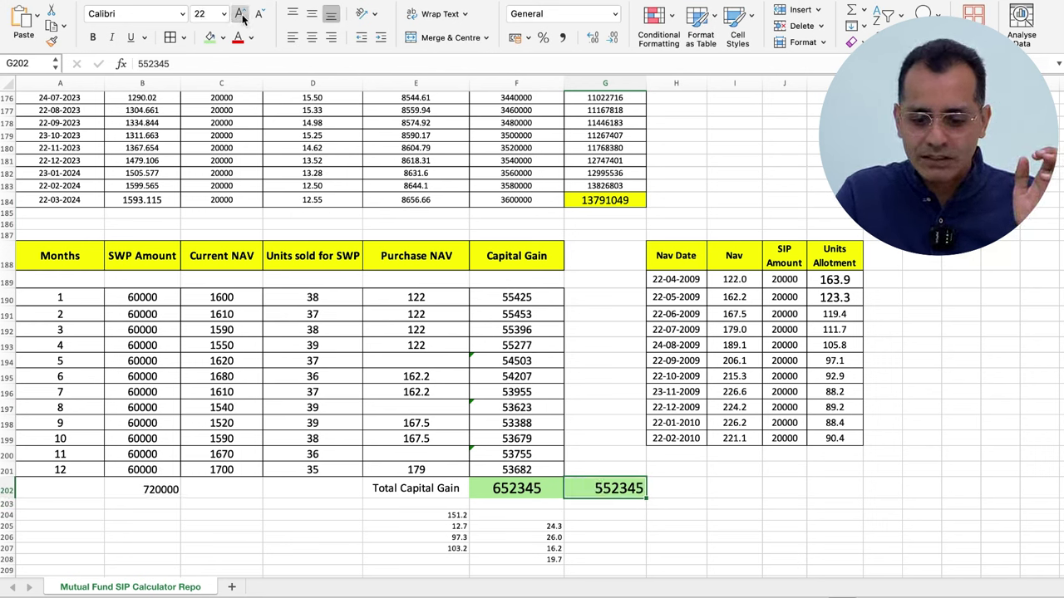
# Step: Enter =0.1*G202 in H202 for the 55234.5 tax, filled light green and enlarged
pyautogui.press('Right')
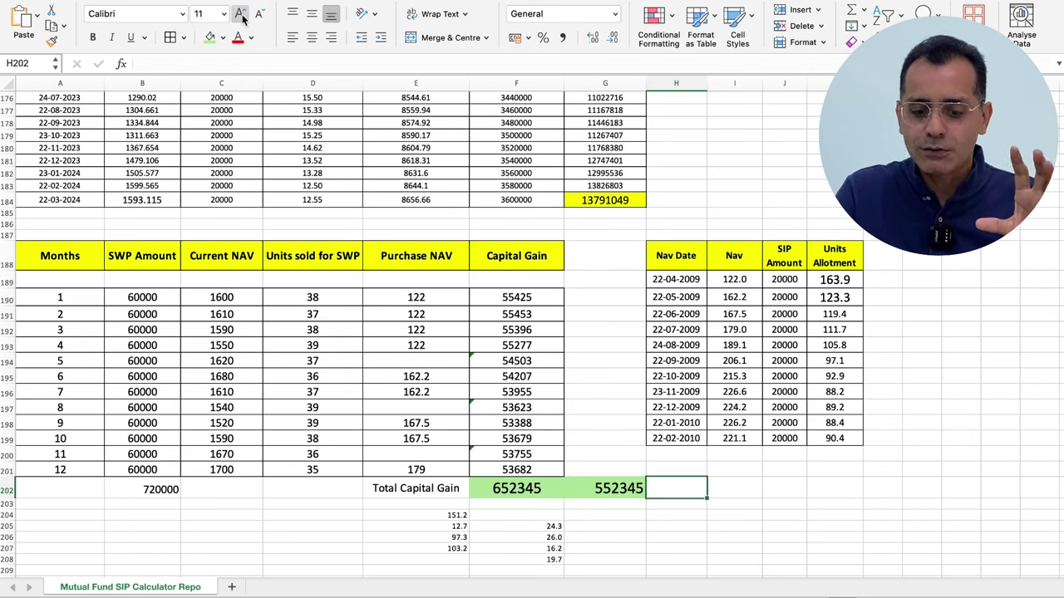
pyautogui.write('=0.1*')
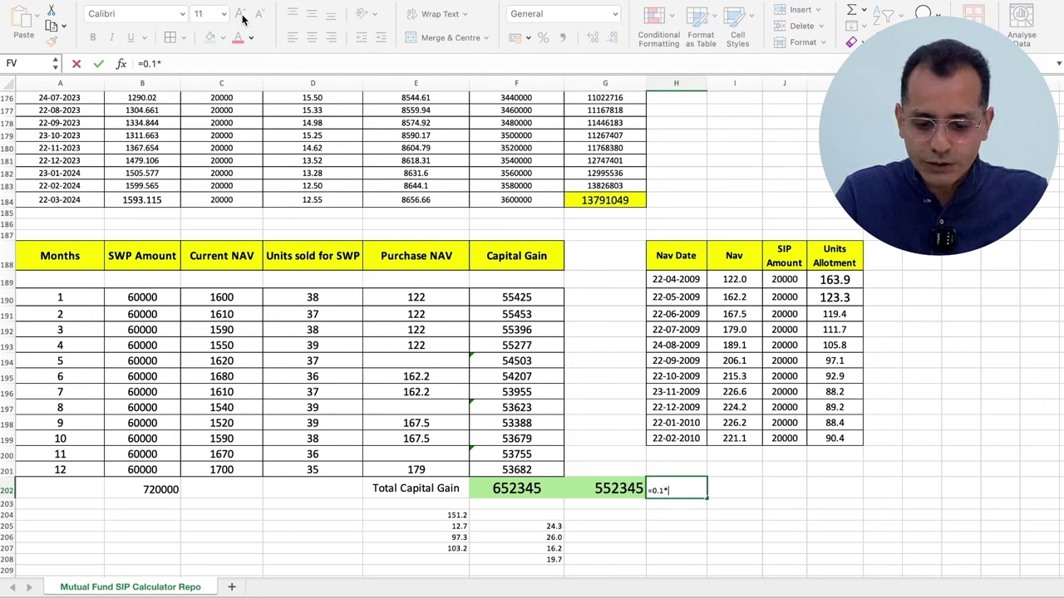
pyautogui.click(632, 490)
pyautogui.press('Return')
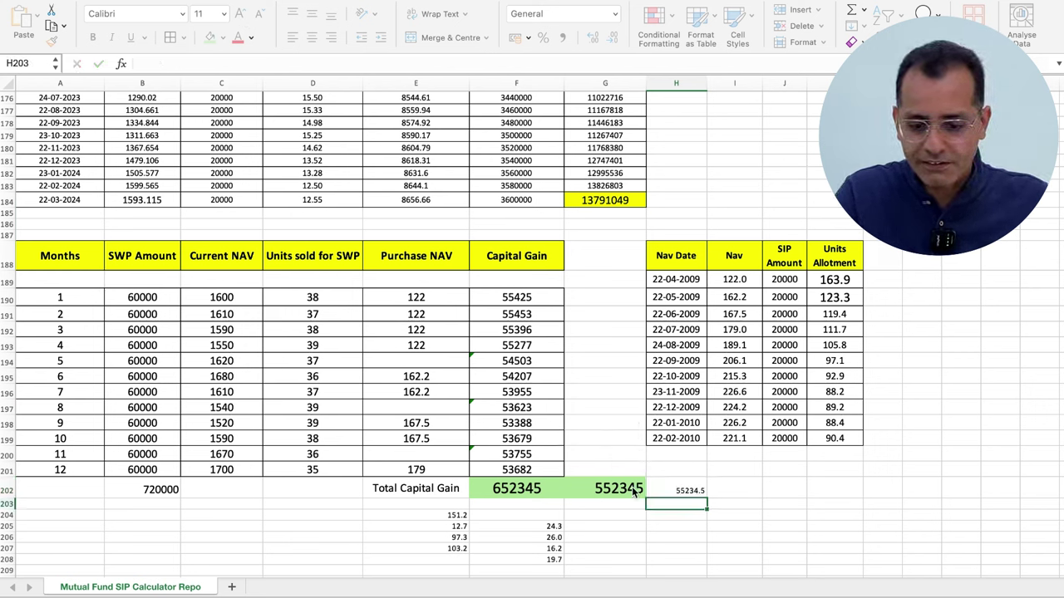
pyautogui.press('Up')
pyautogui.click(210, 38)
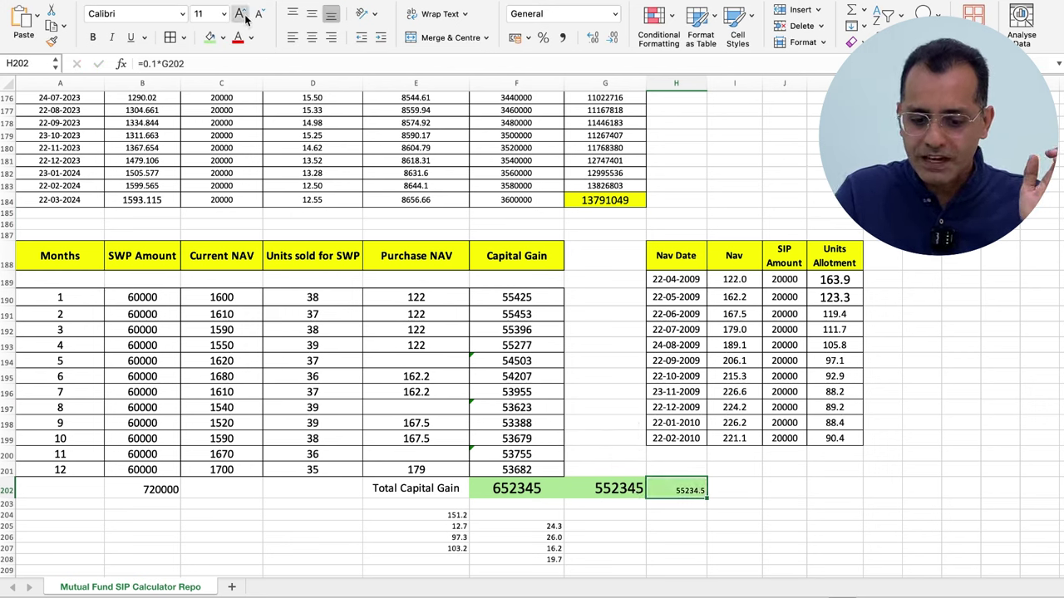
pyautogui.click(241, 14)
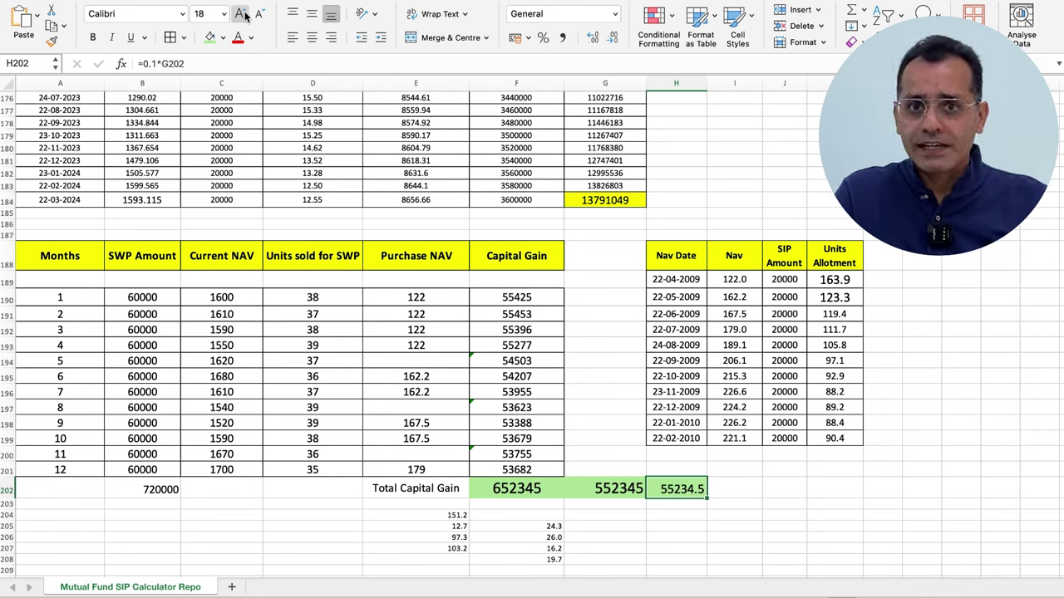
pyautogui.press('Return')
pyautogui.press('Left')
pyautogui.press('Left')
pyautogui.press('Left')
pyautogui.press('Left')
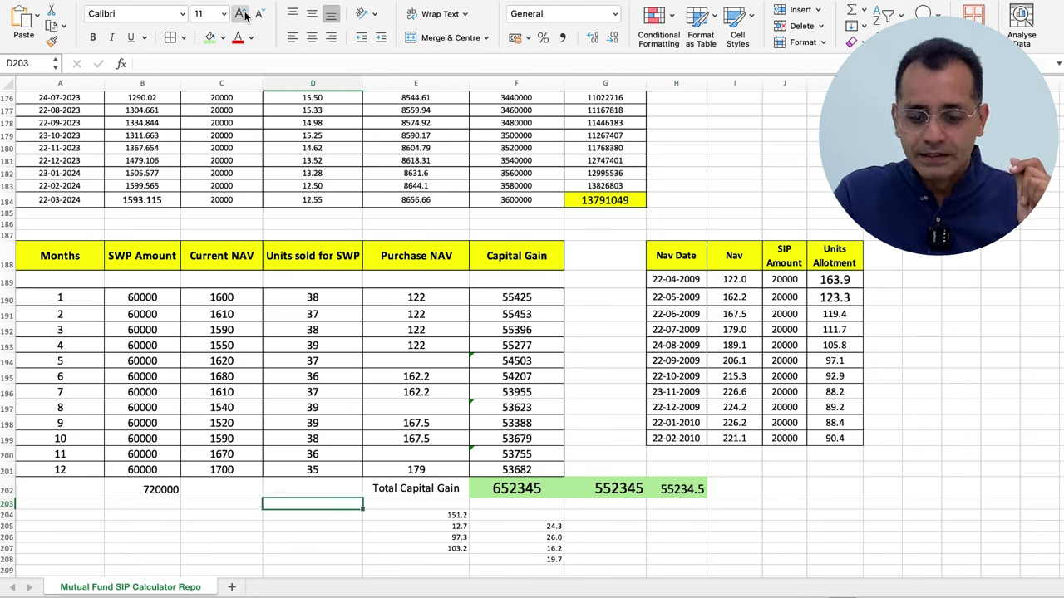
pyautogui.press('Left')
pyautogui.press('Up')
pyautogui.press('Up')
pyautogui.press('Up')
pyautogui.press('Up')
pyautogui.press('Up')
pyautogui.press('Up')
pyautogui.press('Up')
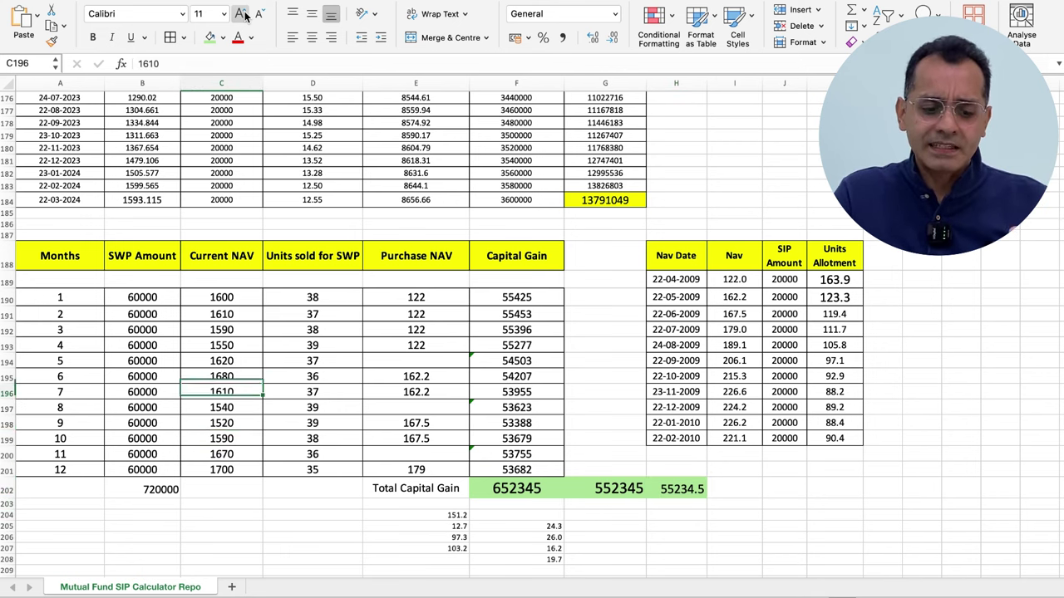
pyautogui.press('Down')
pyautogui.press('Down')
pyautogui.press('Down')
pyautogui.press('Down')
pyautogui.press('Down')
pyautogui.press('Down')
pyautogui.press('Down')
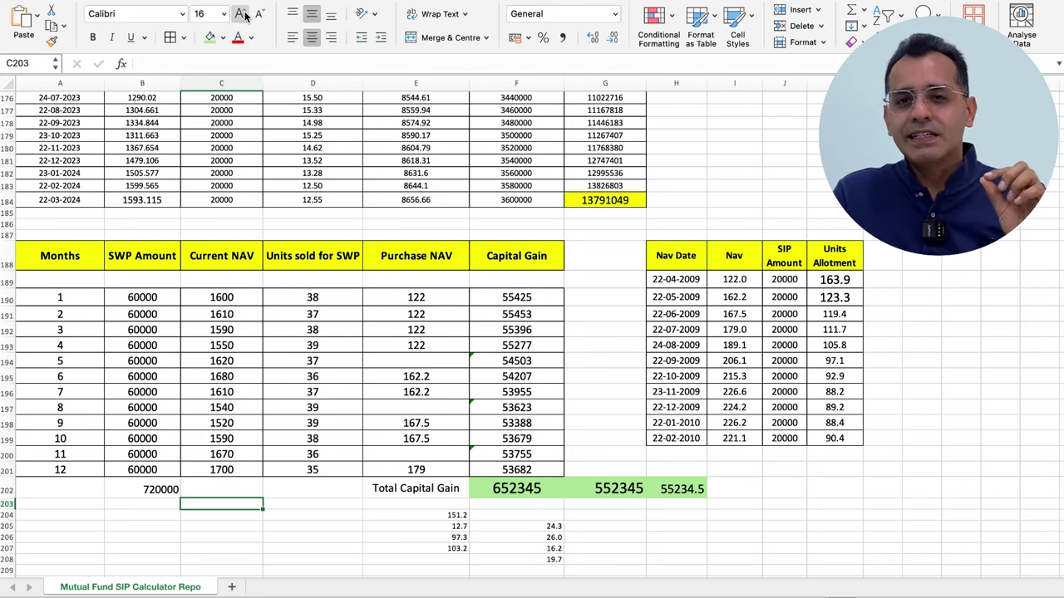